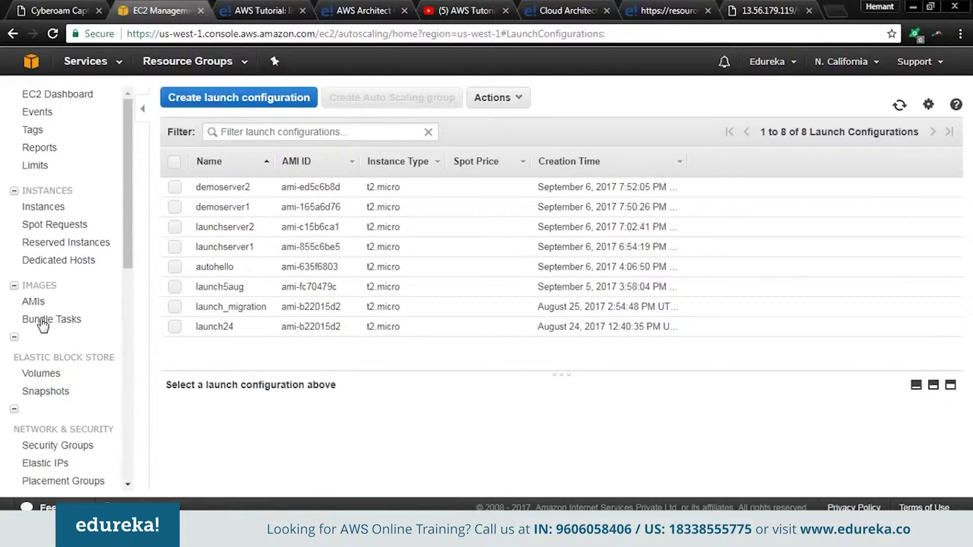
Start a new launch configuration based on the liveserver1 image from the account's own AMIs.
left_click(231, 101)
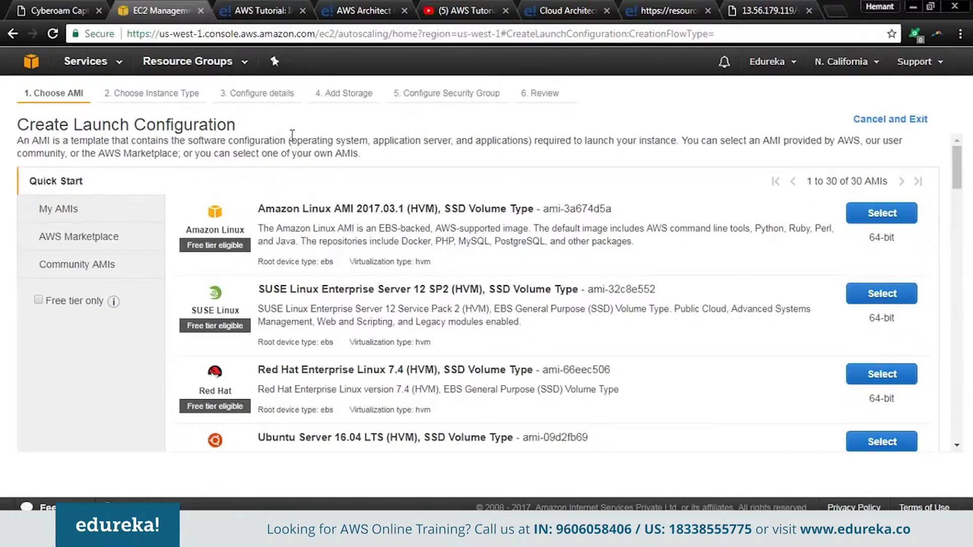
scroll(458, 226, "down", 5)
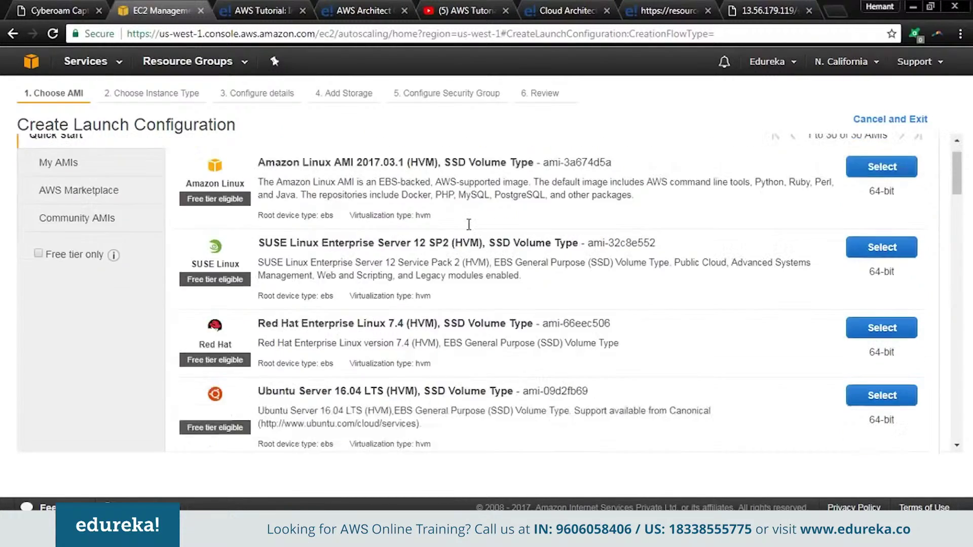
scroll(467, 219, "up", 5)
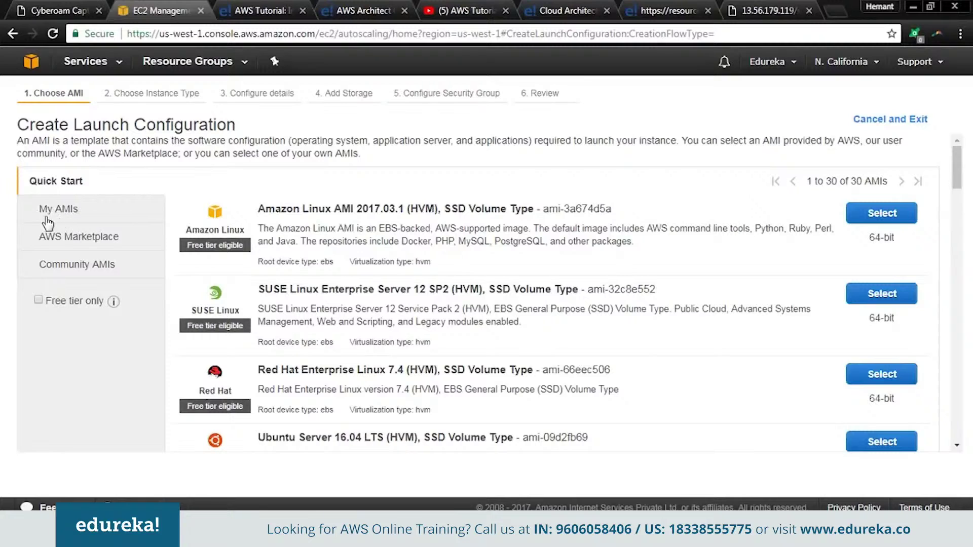
left_click(74, 211)
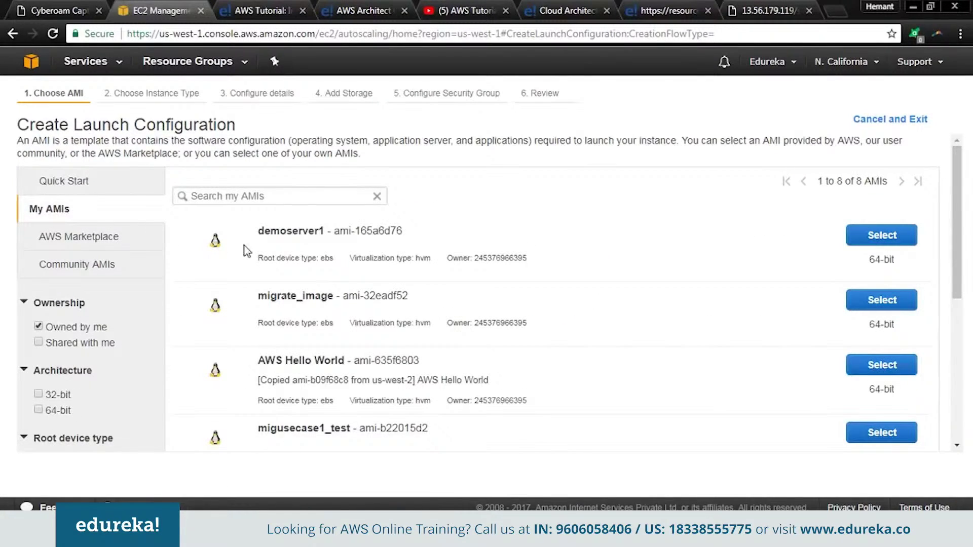
scroll(465, 270, "down", 4)
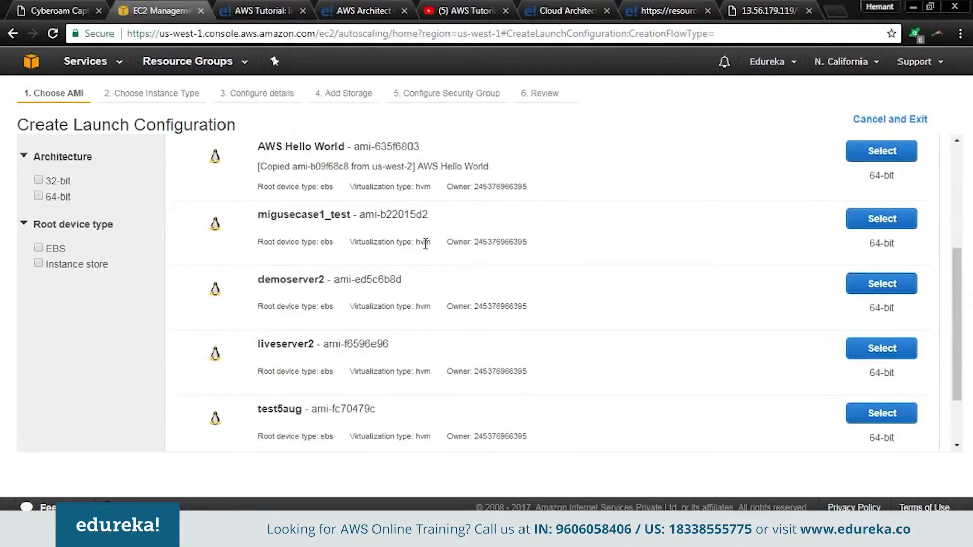
scroll(425, 289, "down", 2)
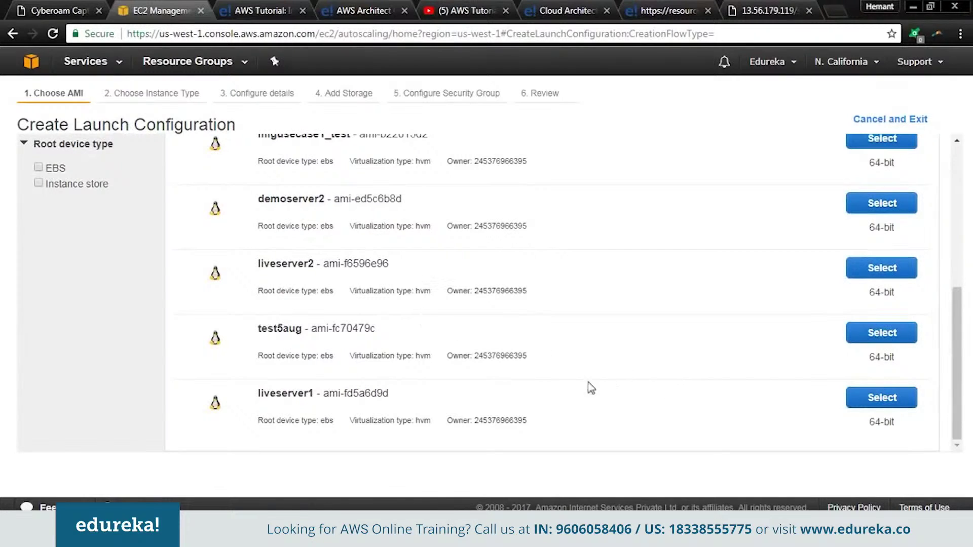
left_click(880, 397)
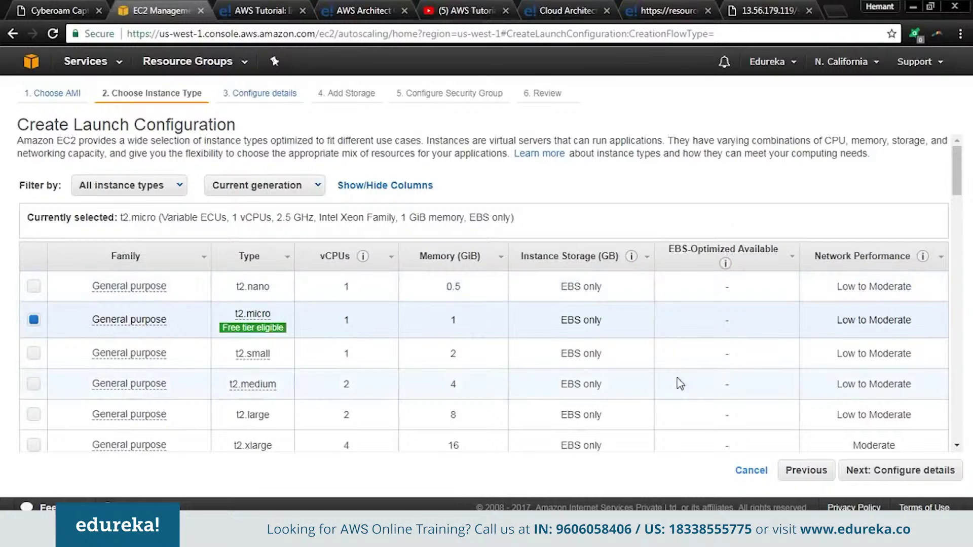
Keep the t2.micro instance type, name the launch configuration liveserver1, and continue to the storage settings.
left_click(892, 472)
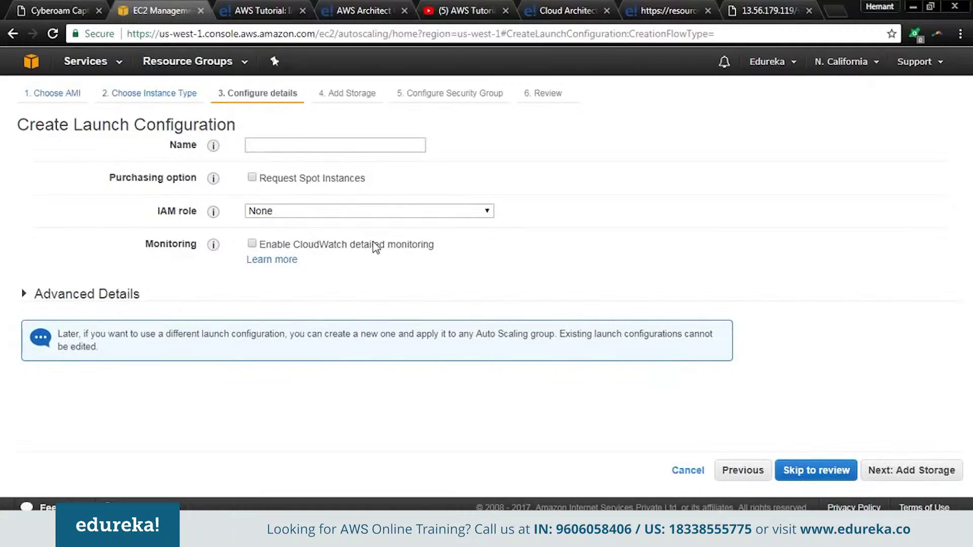
left_click(294, 145)
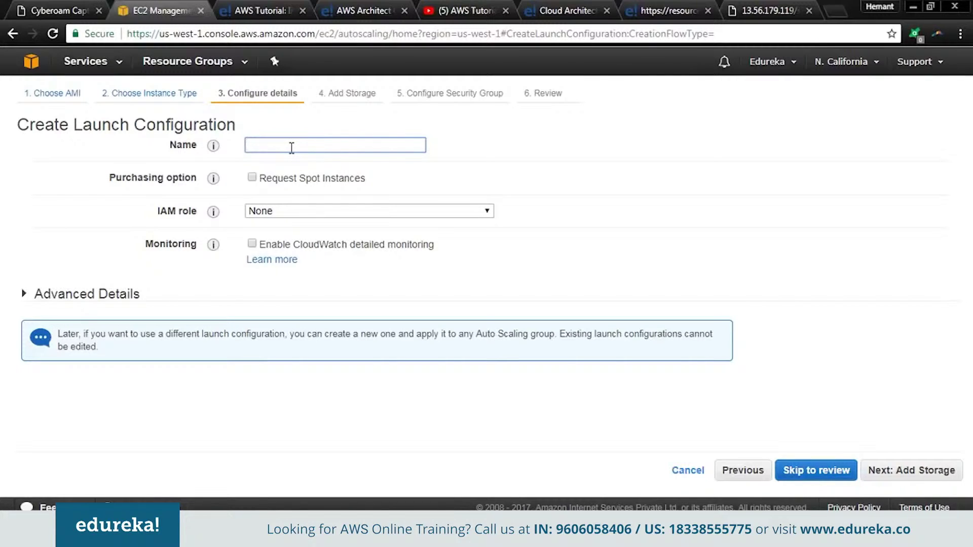
type("liveserver1")
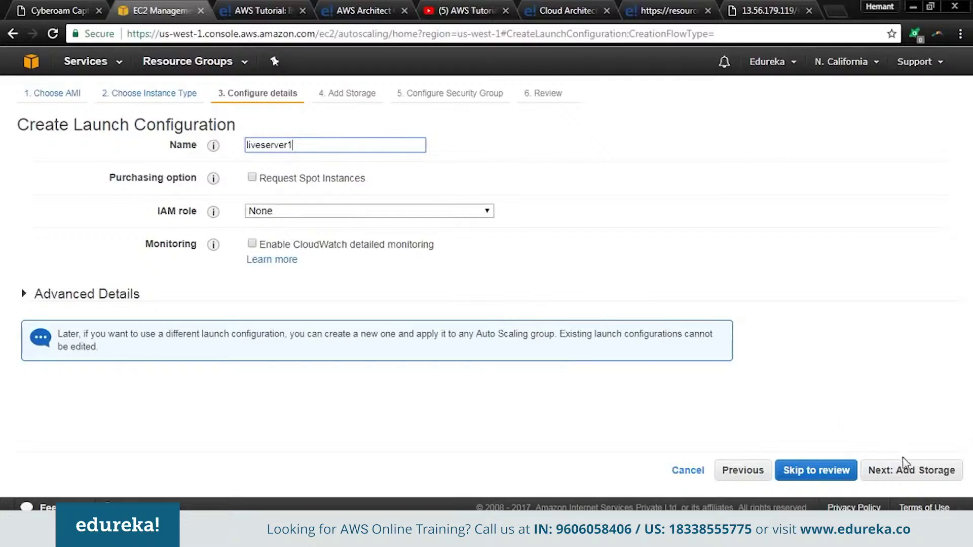
left_click(916, 482)
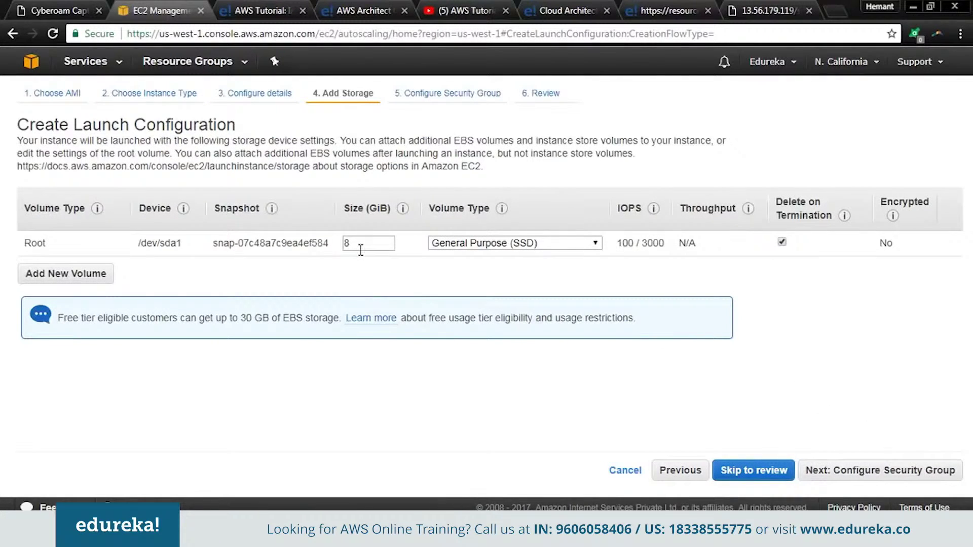
Keep the default root storage and add an HTTP rule to the new security group.
left_click(860, 476)
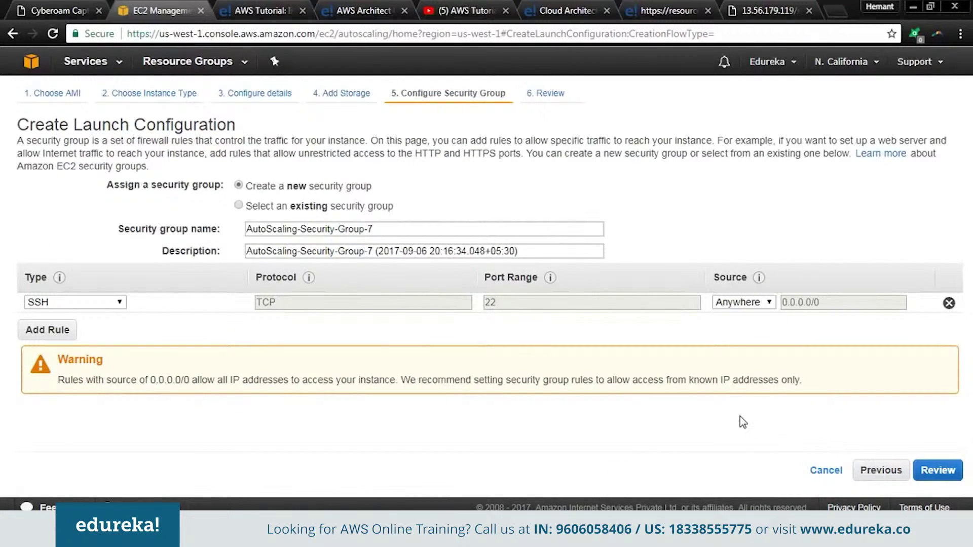
left_click(62, 335)
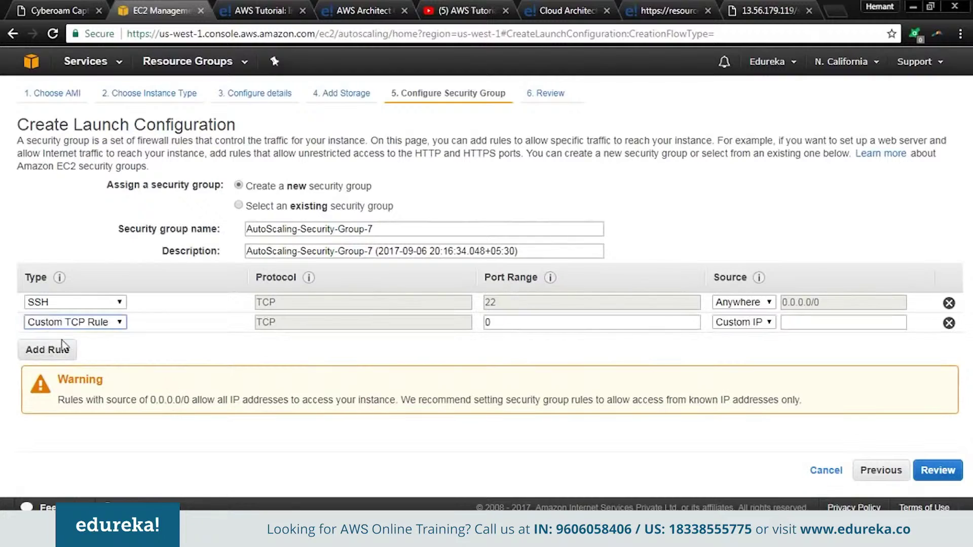
left_click(97, 327)
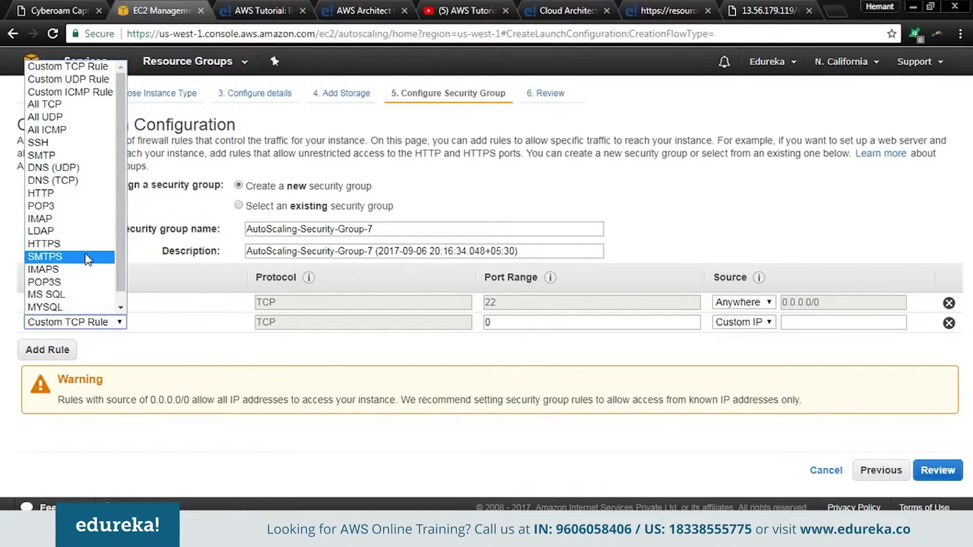
scroll(79, 253, "down", 1)
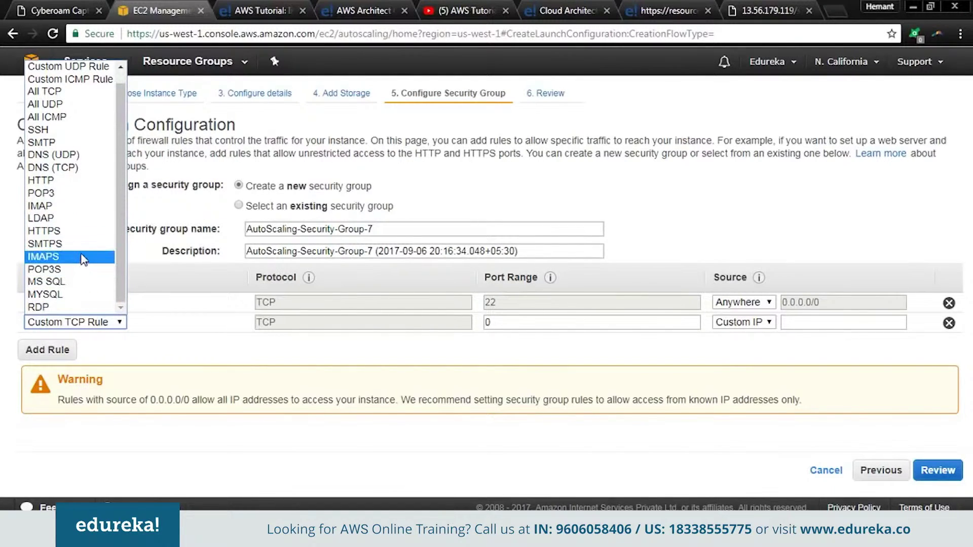
key("h")
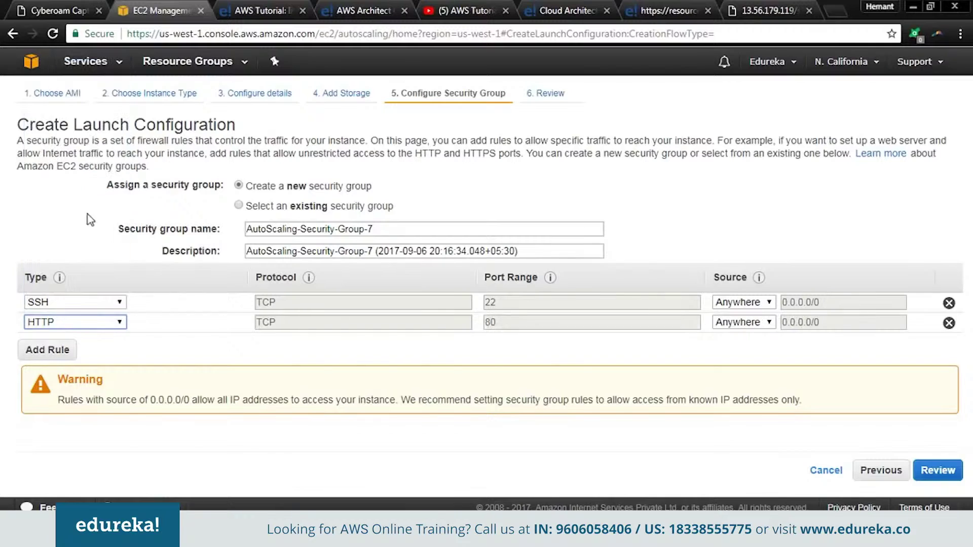
left_click(71, 181)
Review the launch configuration and create it with the second listed existing key pair, acknowledging access to its private key file.
left_click(931, 471)
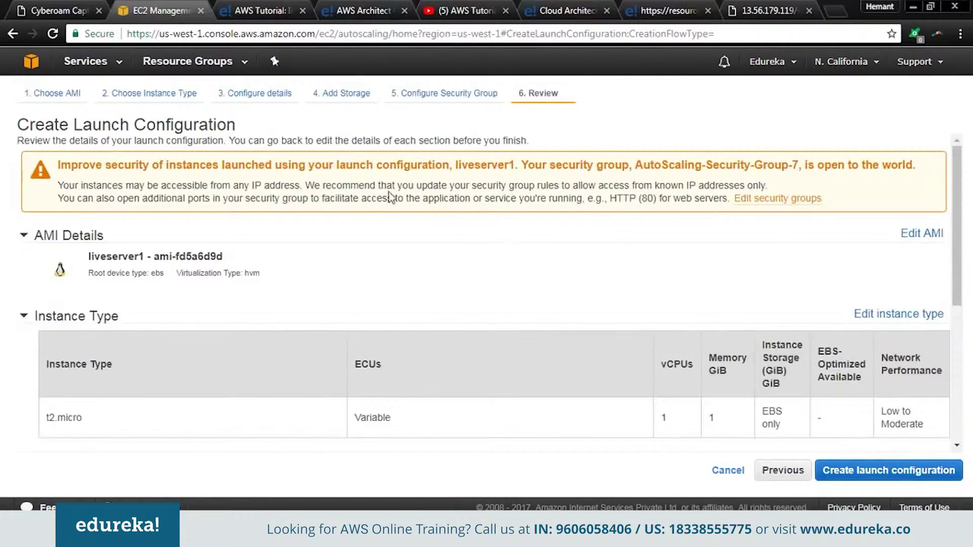
scroll(539, 306, "down", 4)
scroll(558, 303, "down", 1)
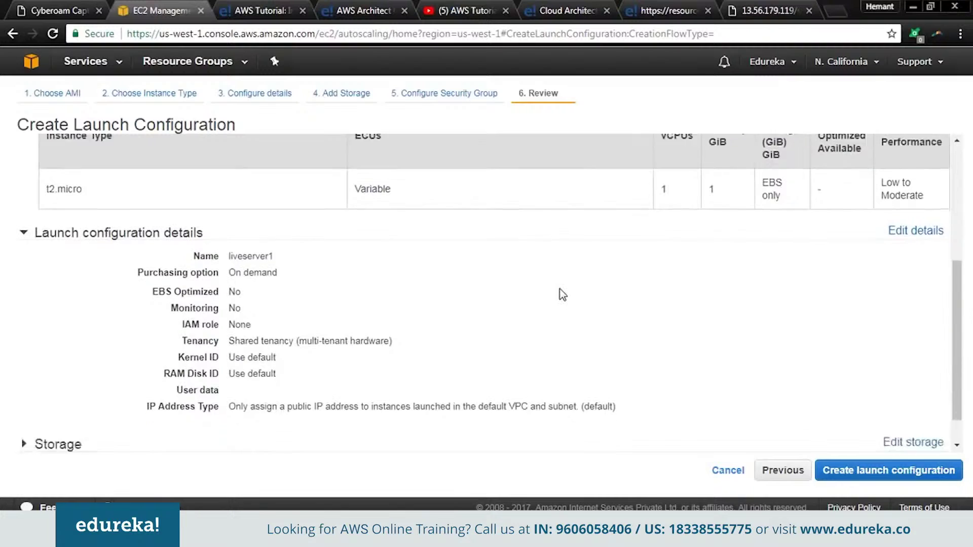
scroll(559, 294, "up", 5)
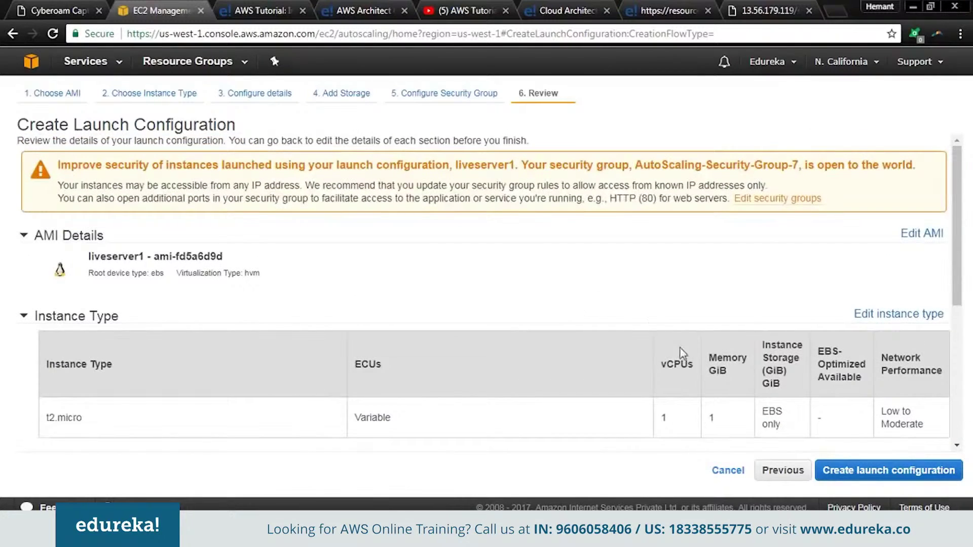
left_click(893, 476)
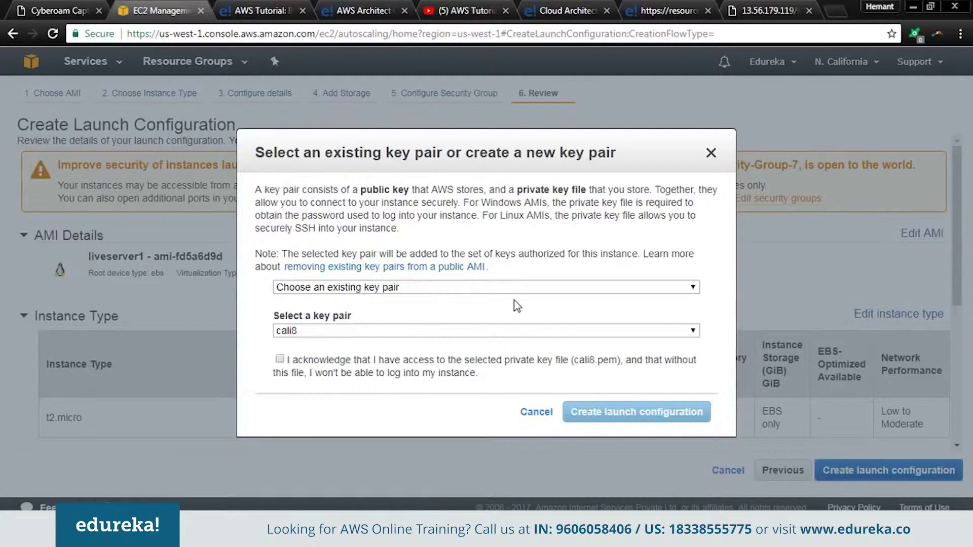
left_click(488, 287)
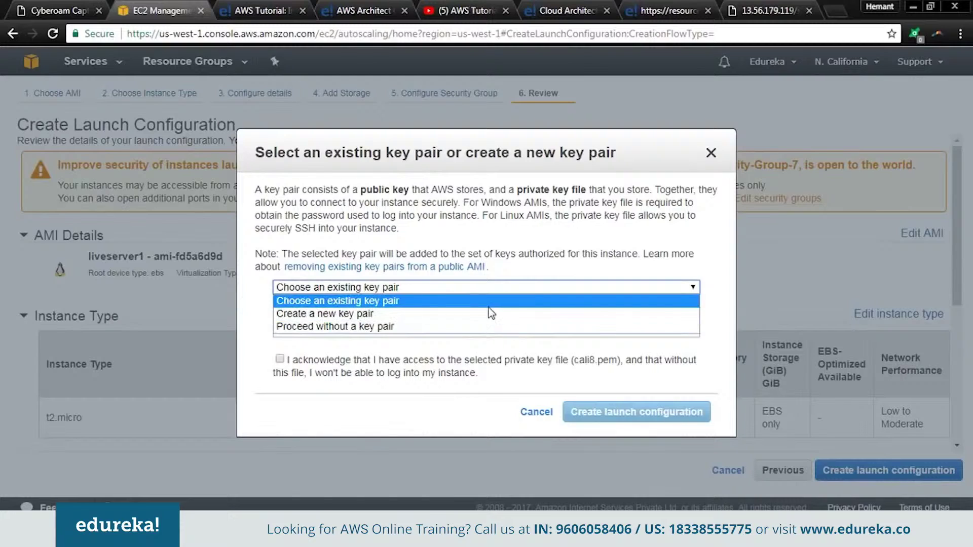
left_click(488, 306)
left_click(487, 328)
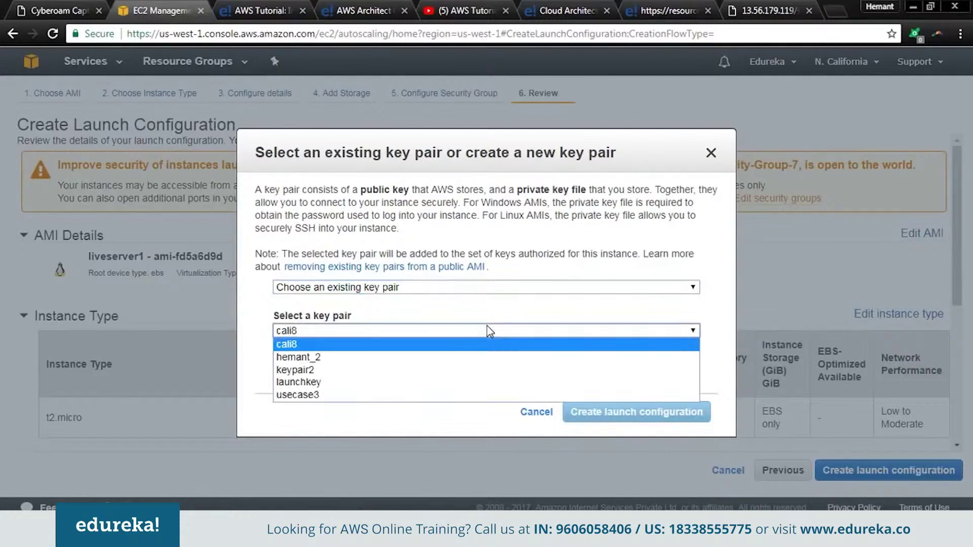
left_click(548, 359)
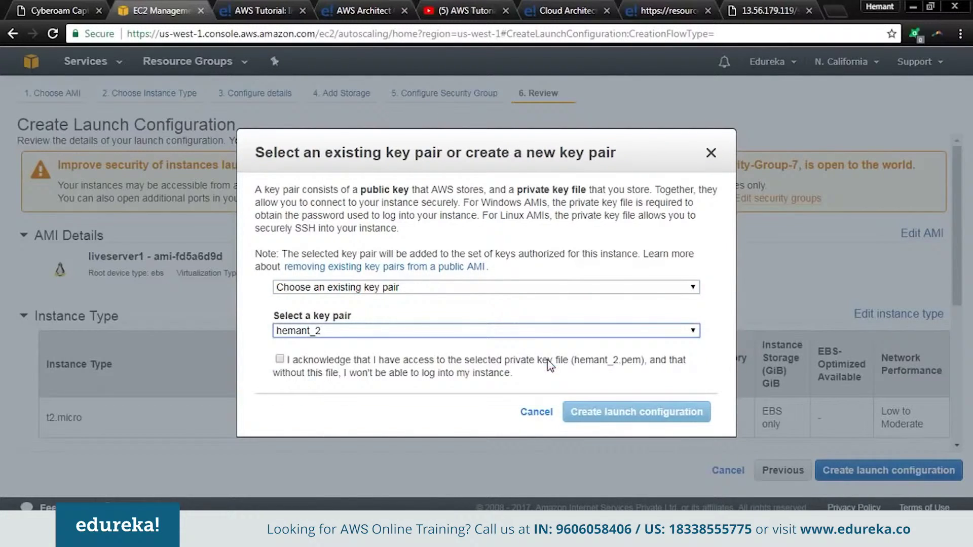
left_click(279, 358)
left_click(574, 417)
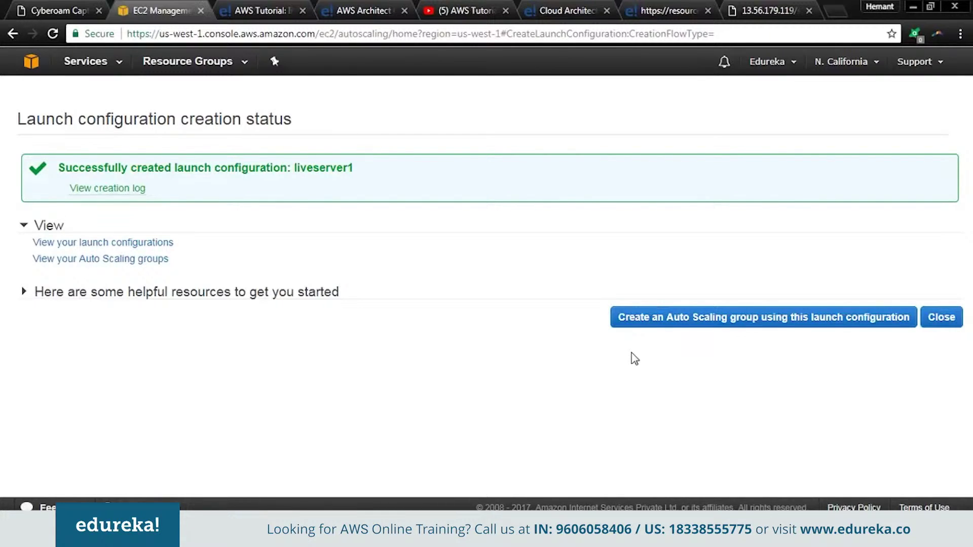
Start an Auto Scaling group from the new launch configuration and name it liveserver1group.
left_click(679, 323)
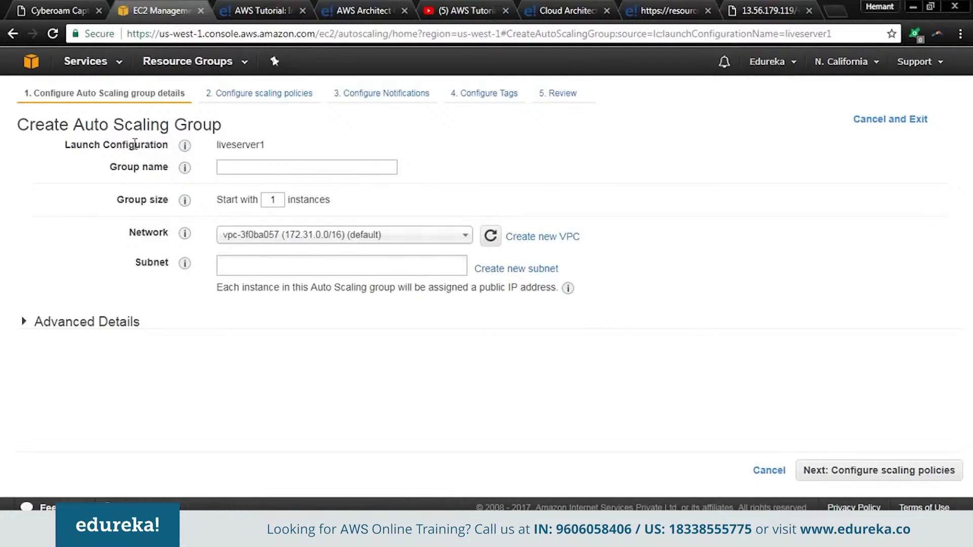
left_click_drag(135, 147, 267, 148)
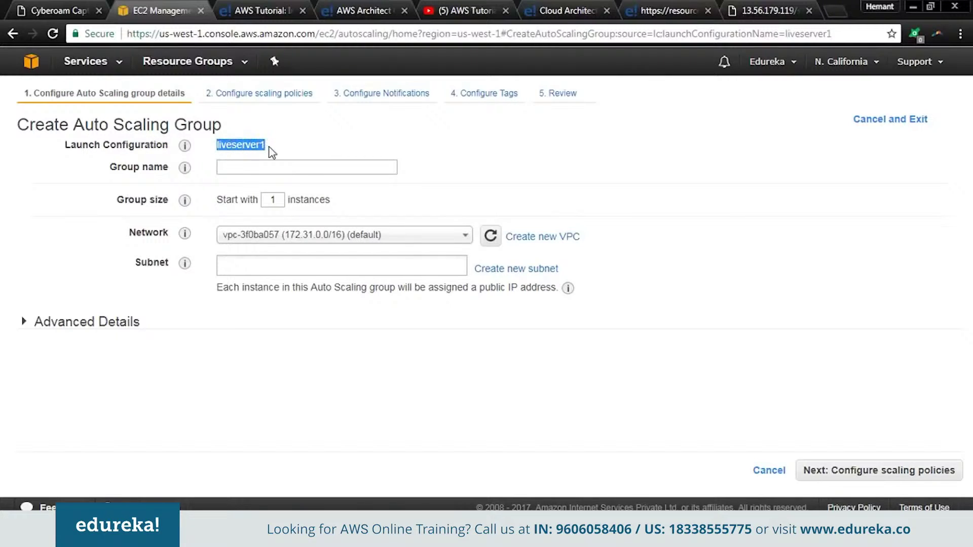
left_click(265, 164)
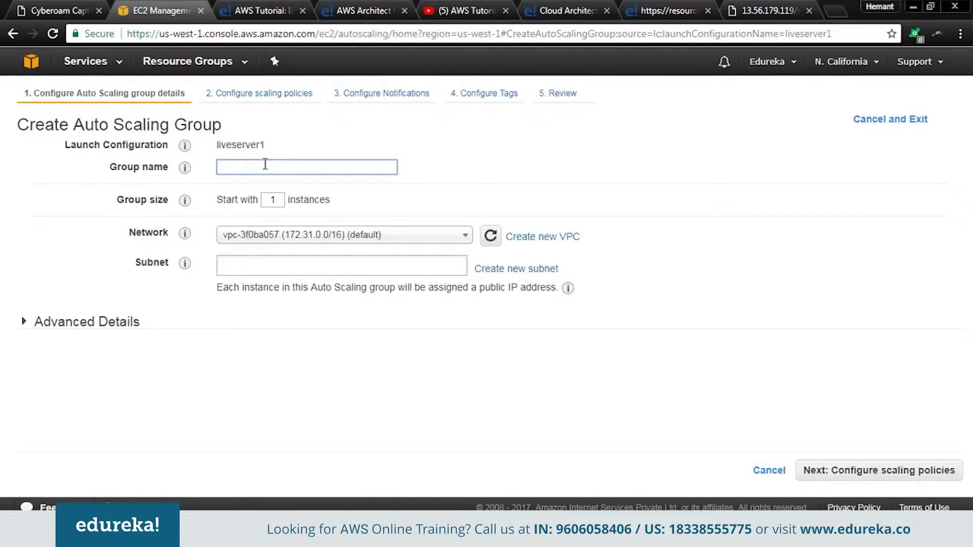
type("liveserver1group")
Add the default subnets in us-west-1a and us-west-1c to the Auto Scaling group.
left_click_drag(117, 200, 169, 201)
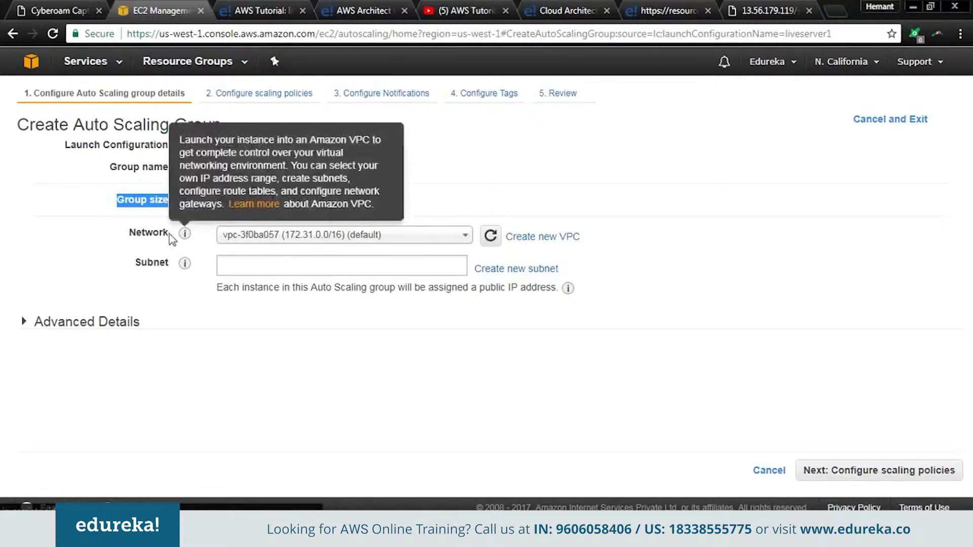
left_click_drag(130, 232, 165, 238)
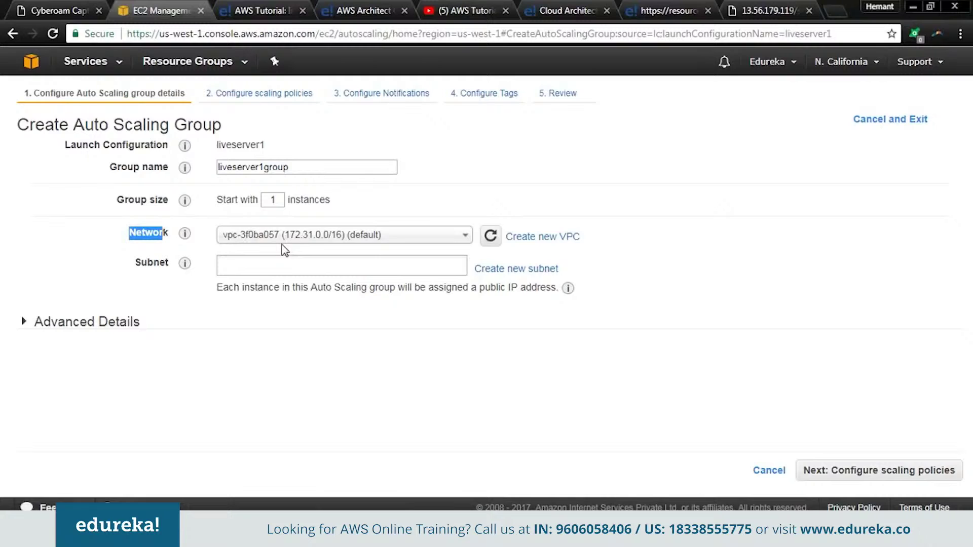
left_click(262, 265)
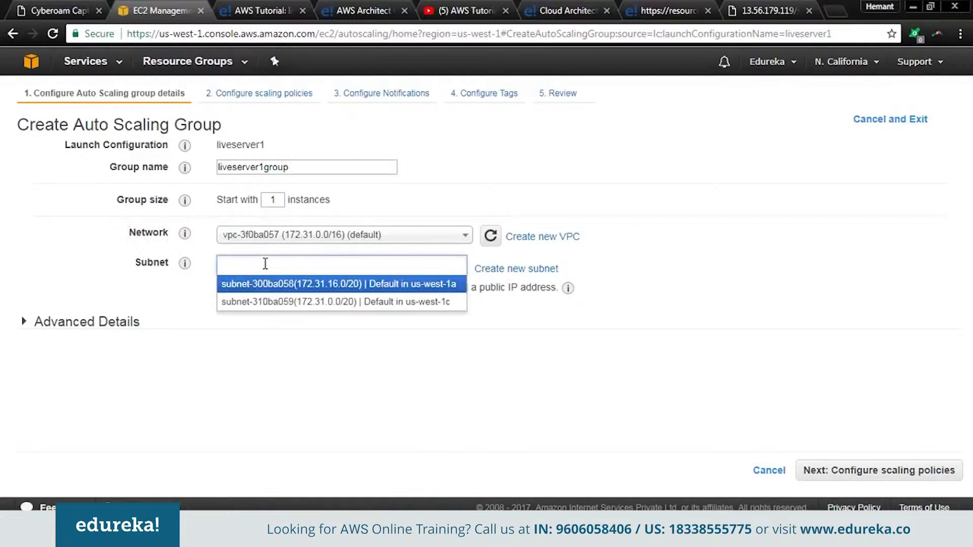
left_click(302, 285)
left_click(320, 295)
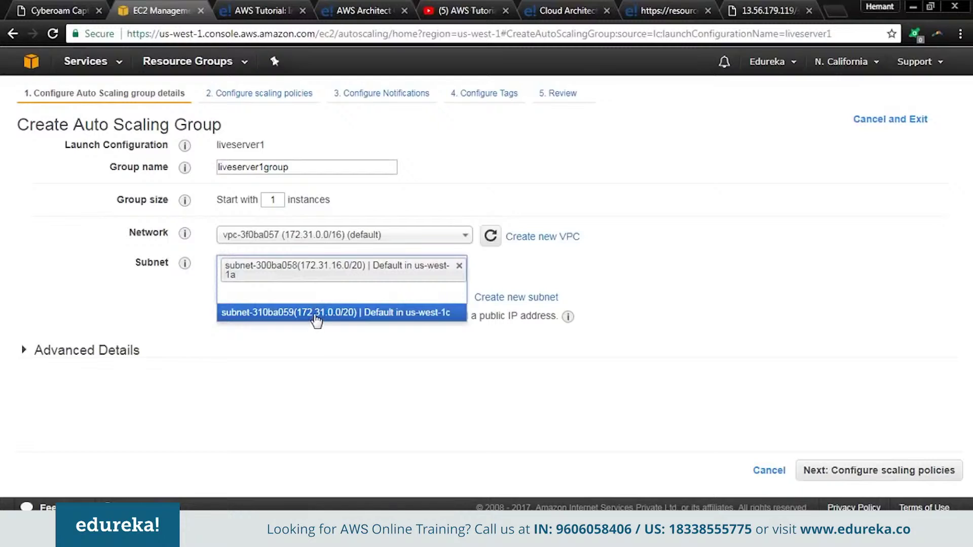
left_click(317, 318)
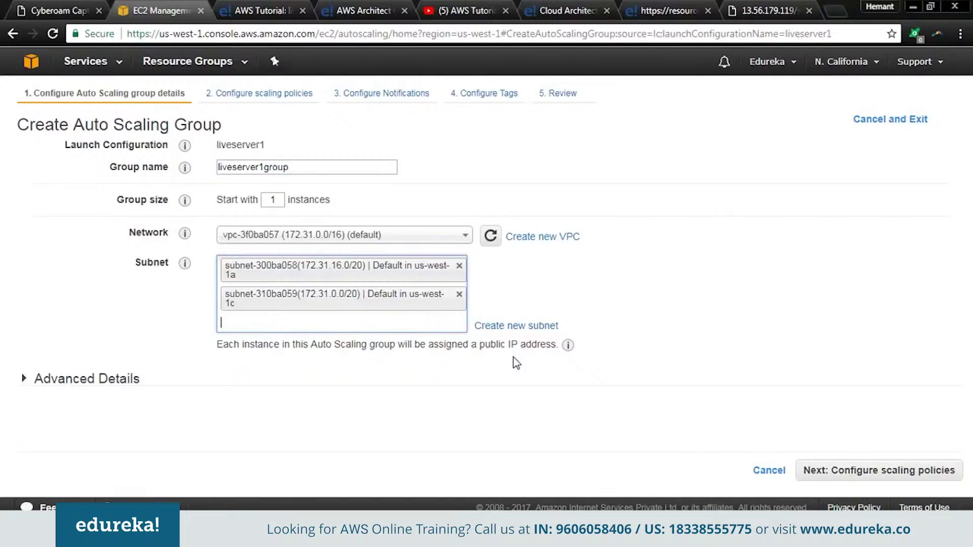
Continue to the scaling policies and choose to use them to adjust the group's capacity.
left_click(870, 472)
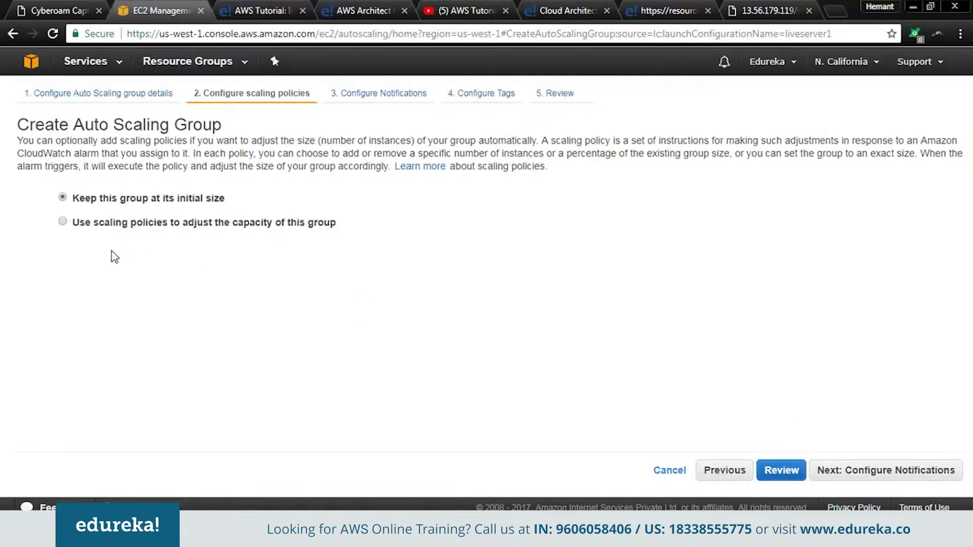
left_click(71, 228)
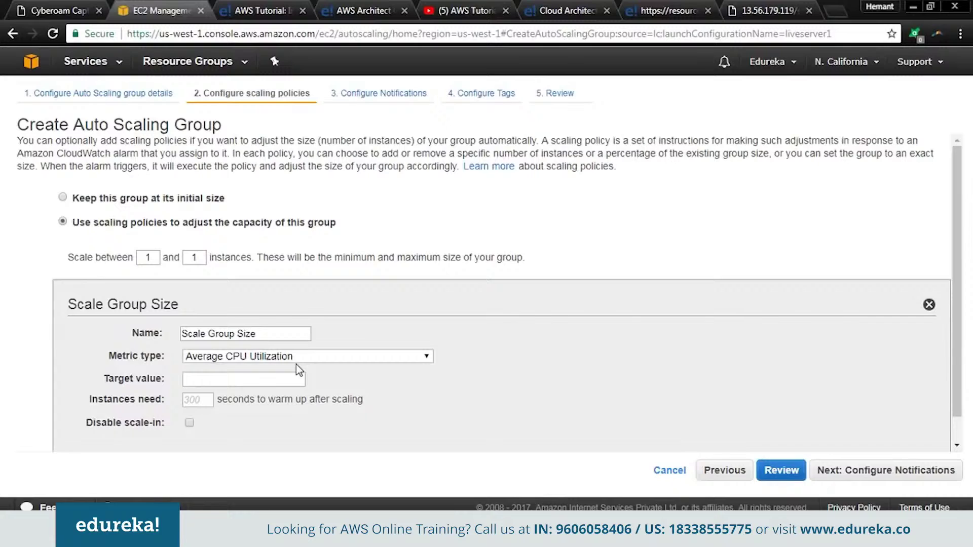
left_click(263, 379)
left_click(201, 402)
scroll(198, 400, "down", 1)
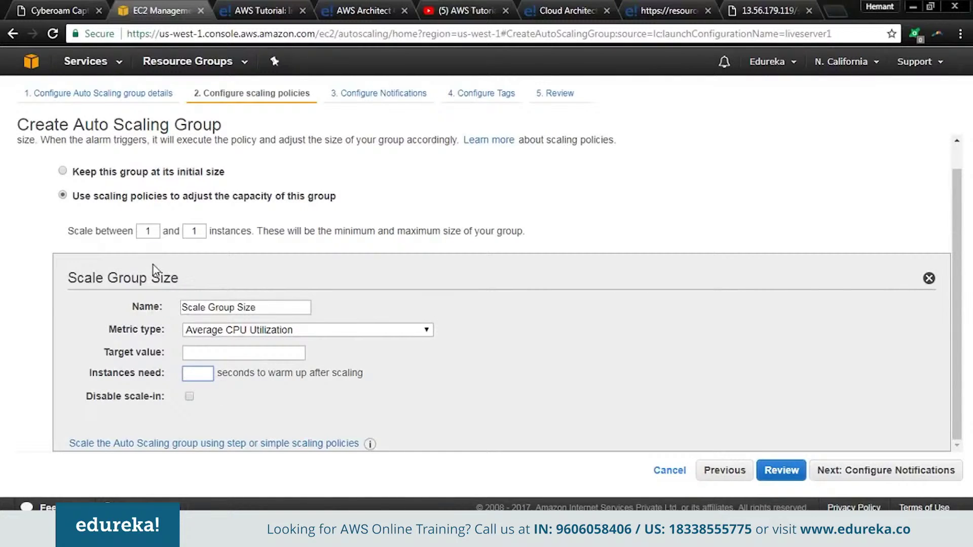
Keep the Auto Scaling group at its initial size, create it without notifications or tags, and close the creation status page.
left_click(62, 171)
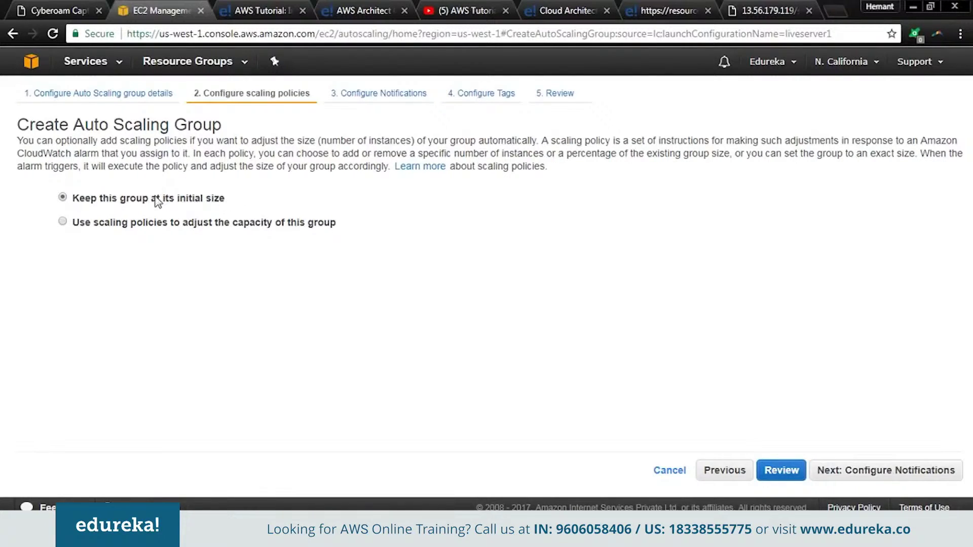
left_click(855, 476)
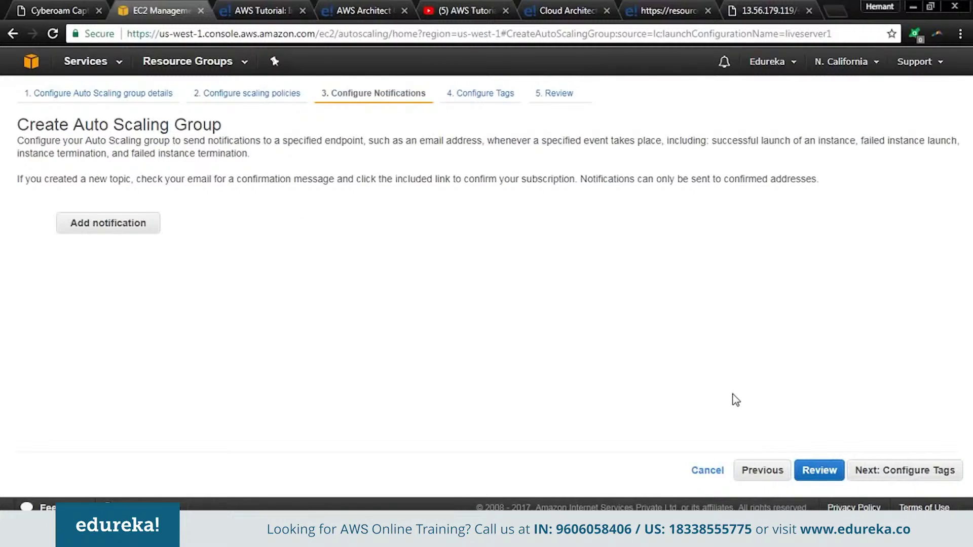
left_click(910, 470)
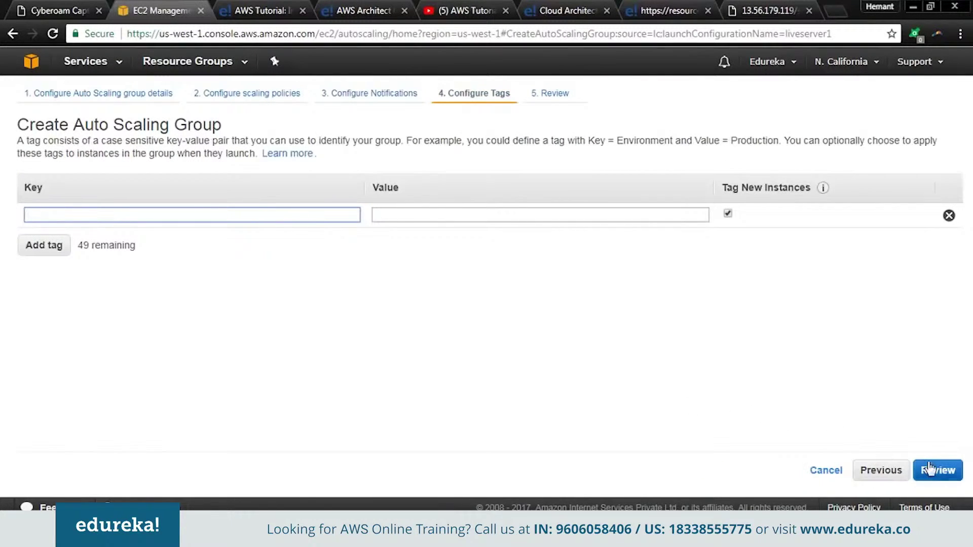
left_click(929, 468)
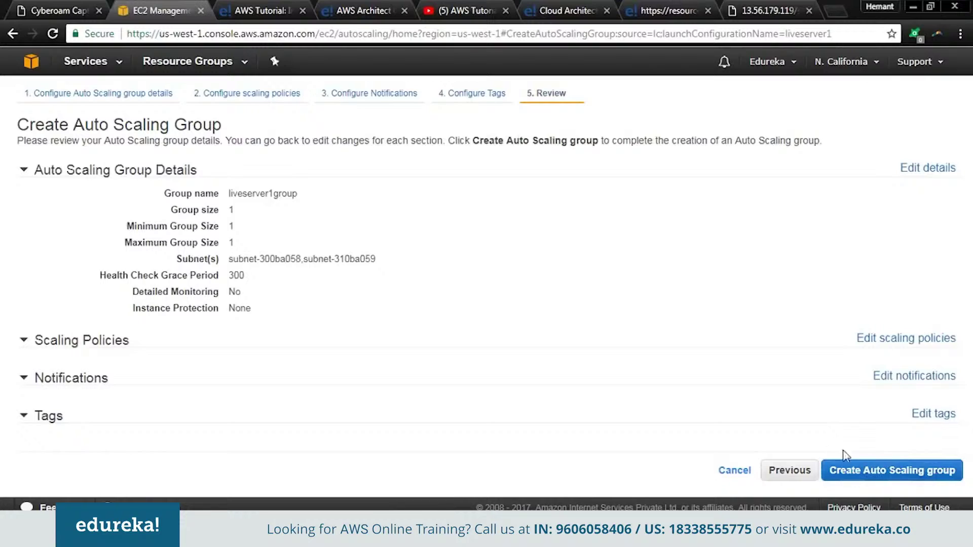
left_click(885, 477)
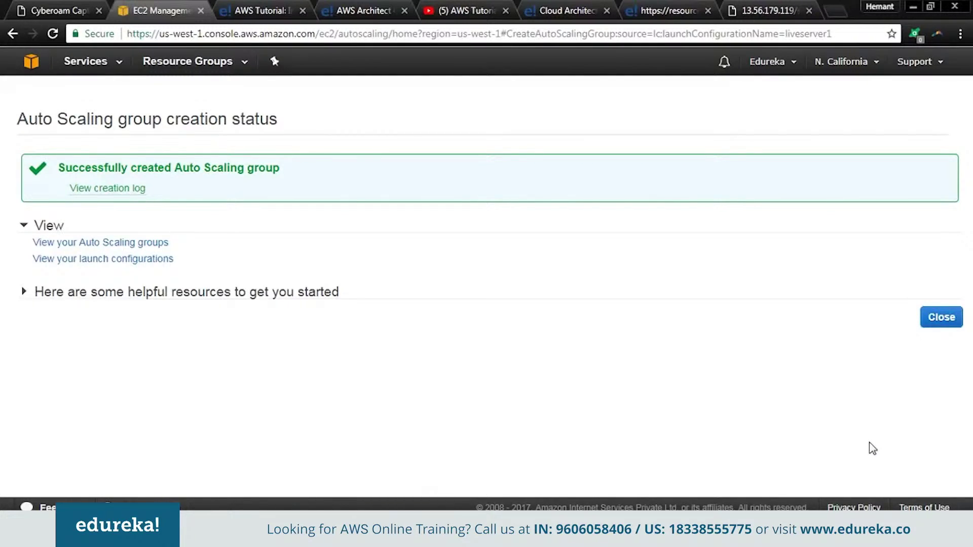
left_click(943, 319)
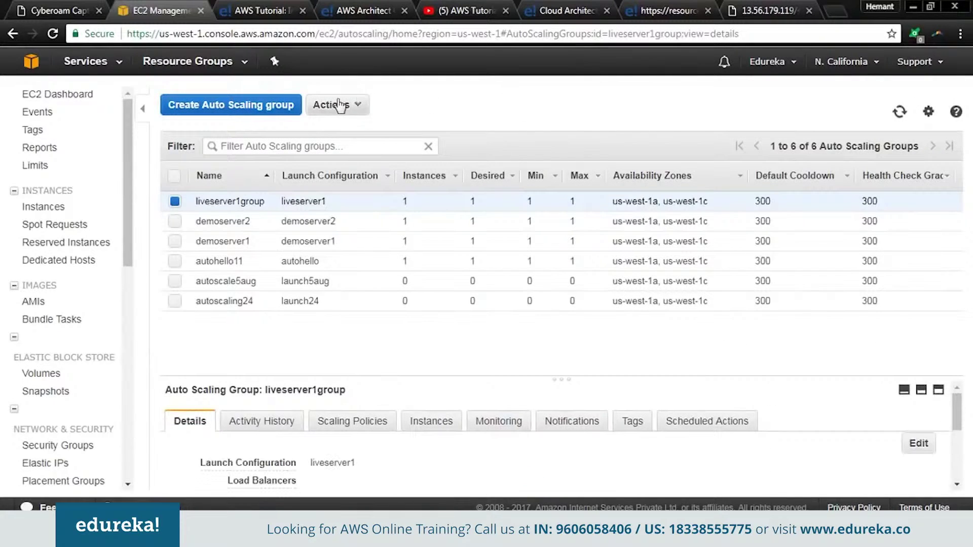
Start another Auto Scaling group that uses a new launch configuration.
left_click(272, 107)
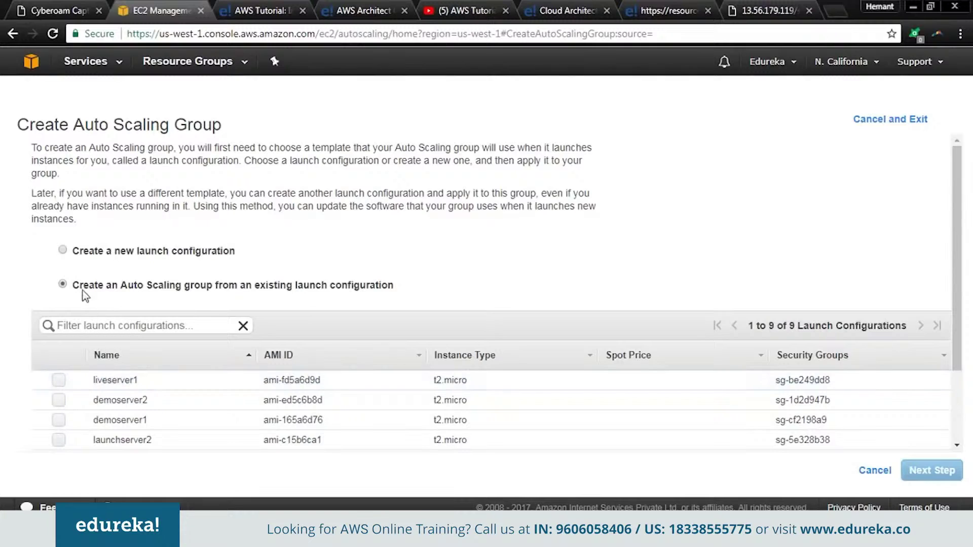
left_click(62, 250)
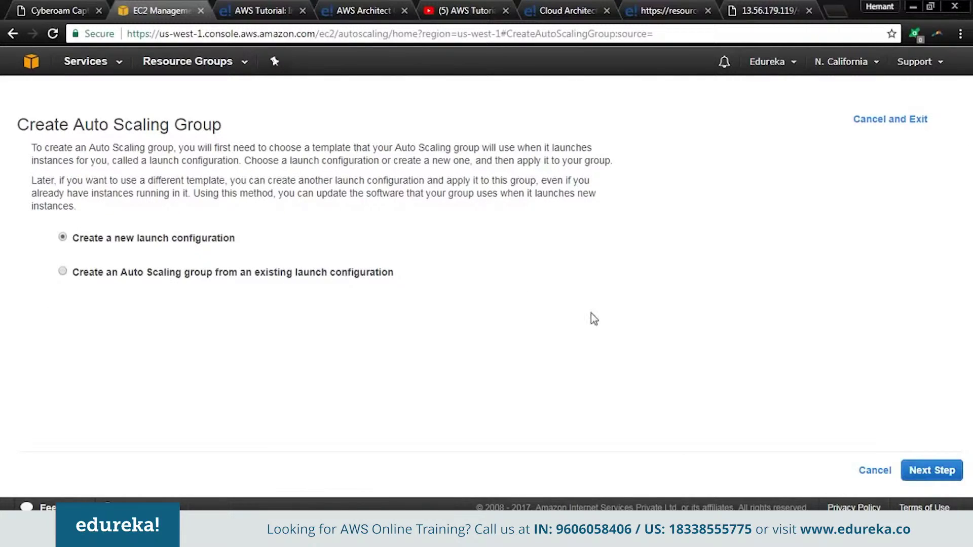
left_click(931, 470)
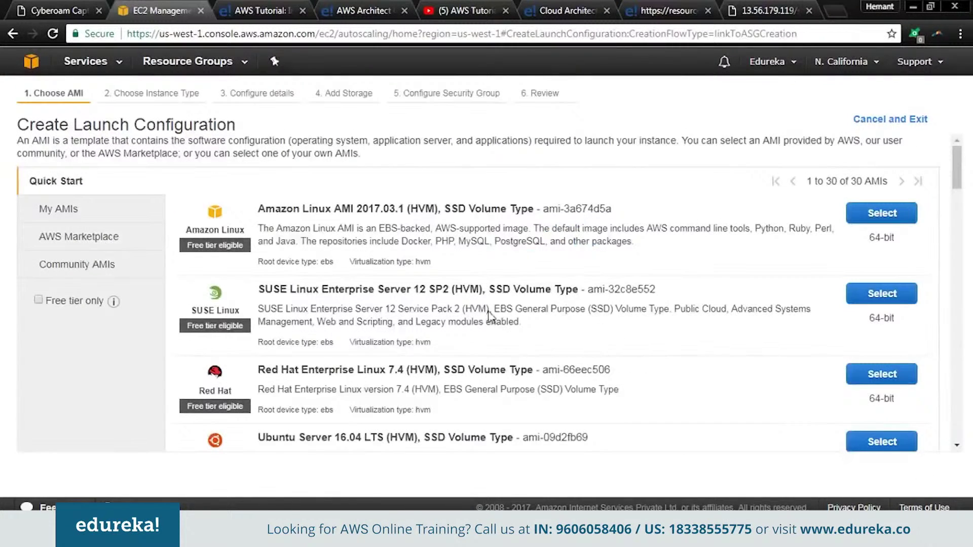
Choose the liveserver2 image from the account's own AMIs and keep the t2.micro instance type for the launch configuration.
left_click(104, 211)
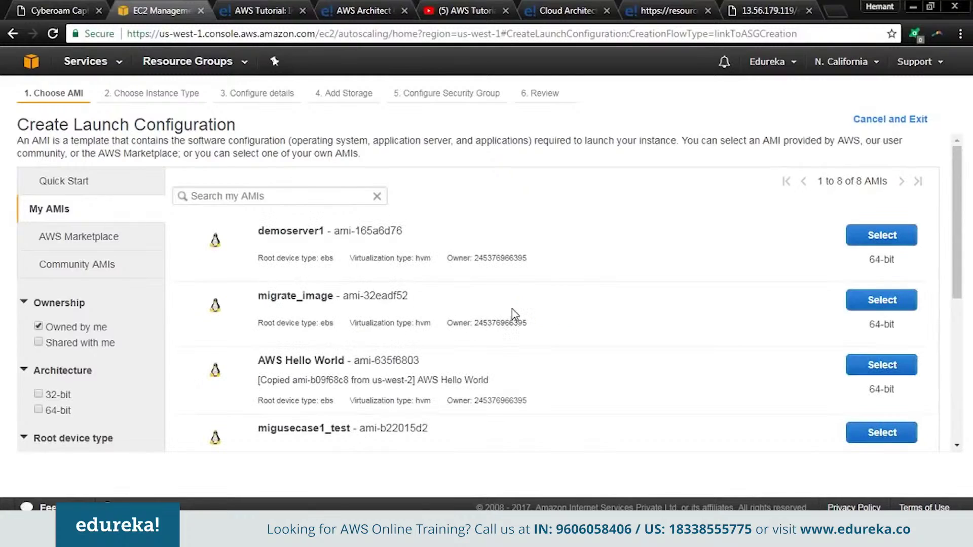
scroll(512, 310, "down", 4)
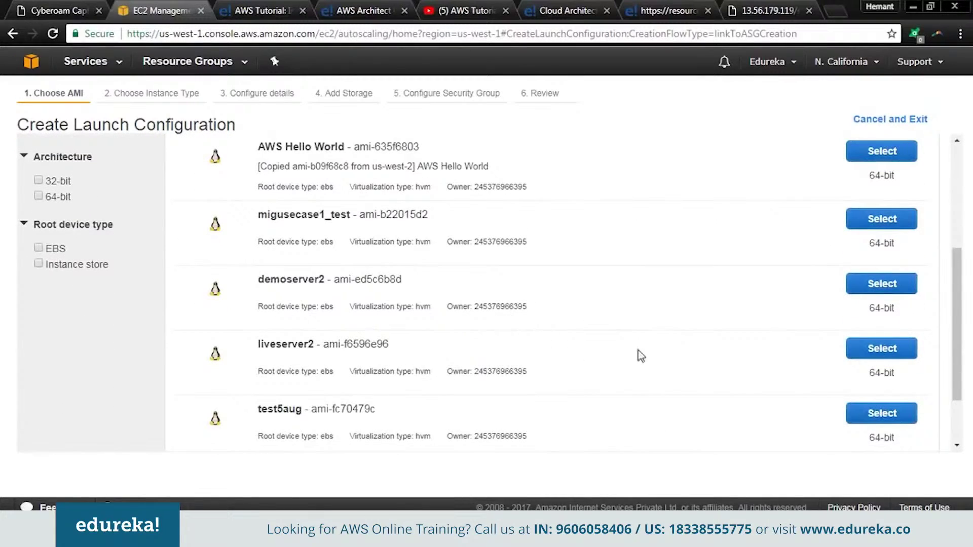
left_click(878, 358)
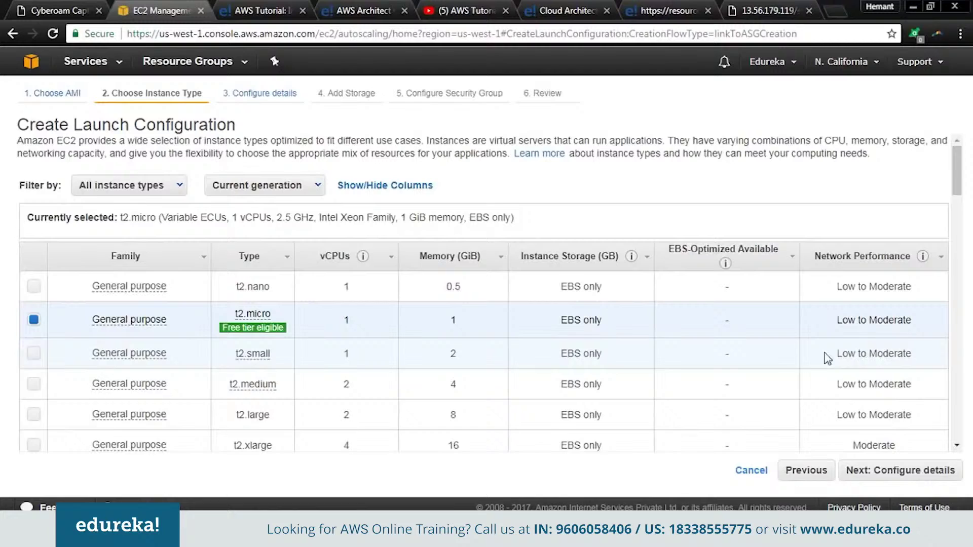
left_click(896, 471)
left_click(897, 473)
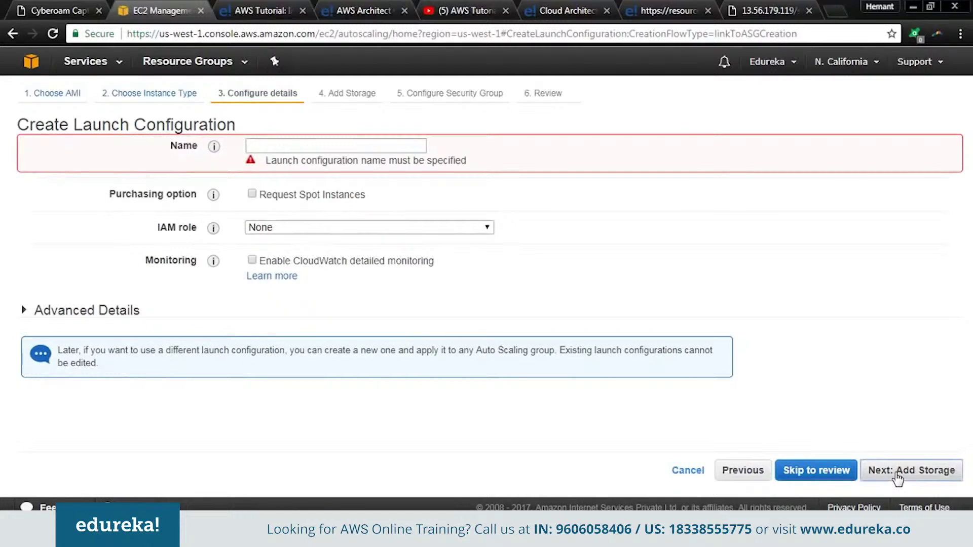
Name the launch configuration liveserver2group and accept the default 8 GiB General Purpose (SSD) root volume.
left_click(334, 146)
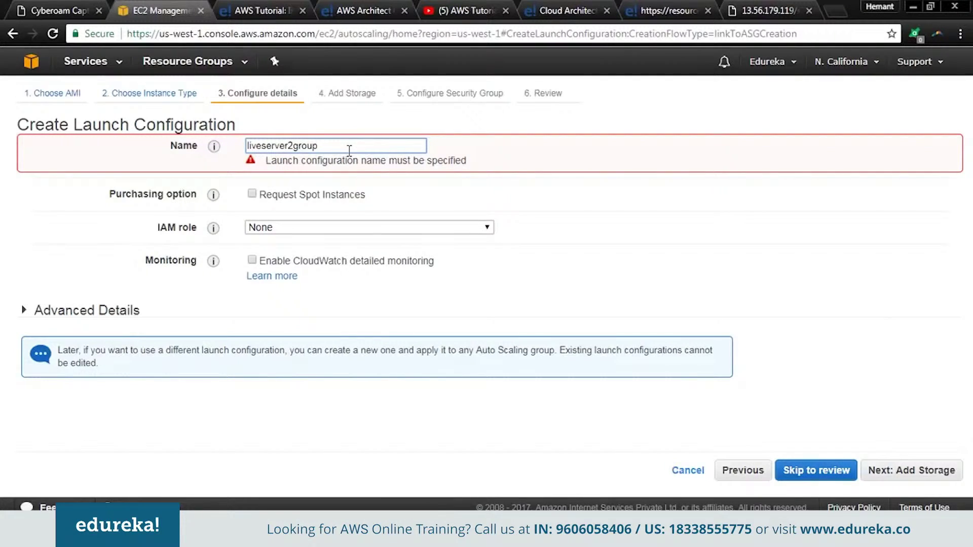
left_click(899, 468)
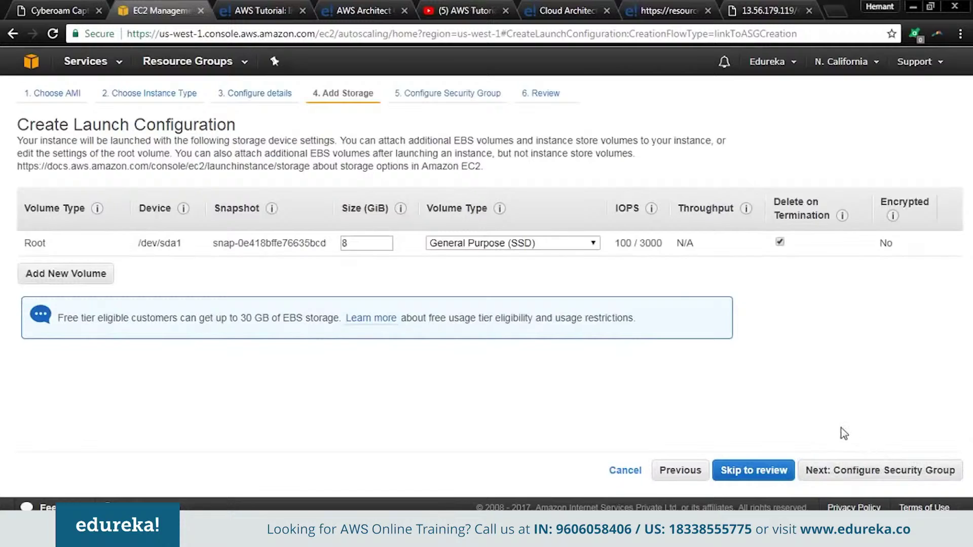
left_click(874, 469)
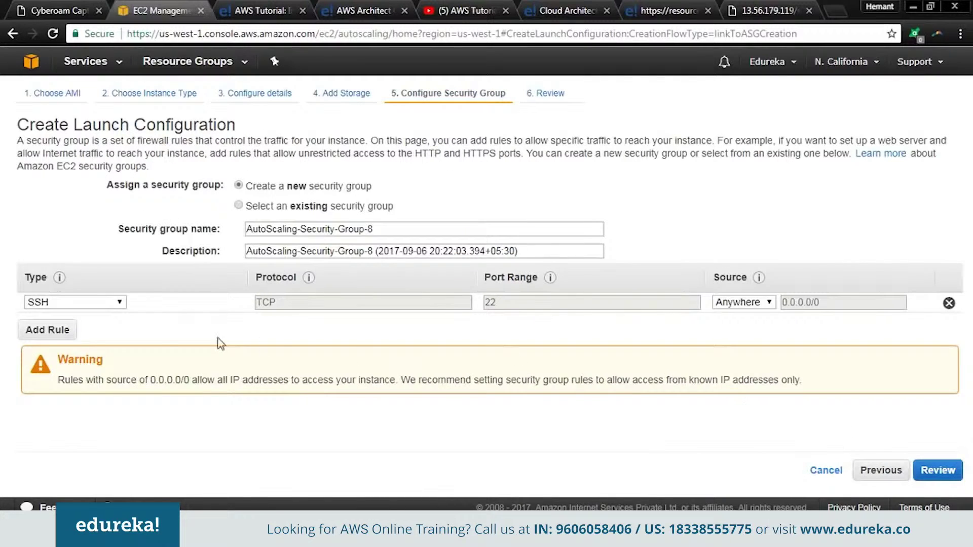
Add an HTTP rule alongside SSH in the new security group and continue to the launch configuration review.
left_click(61, 330)
left_click(105, 324)
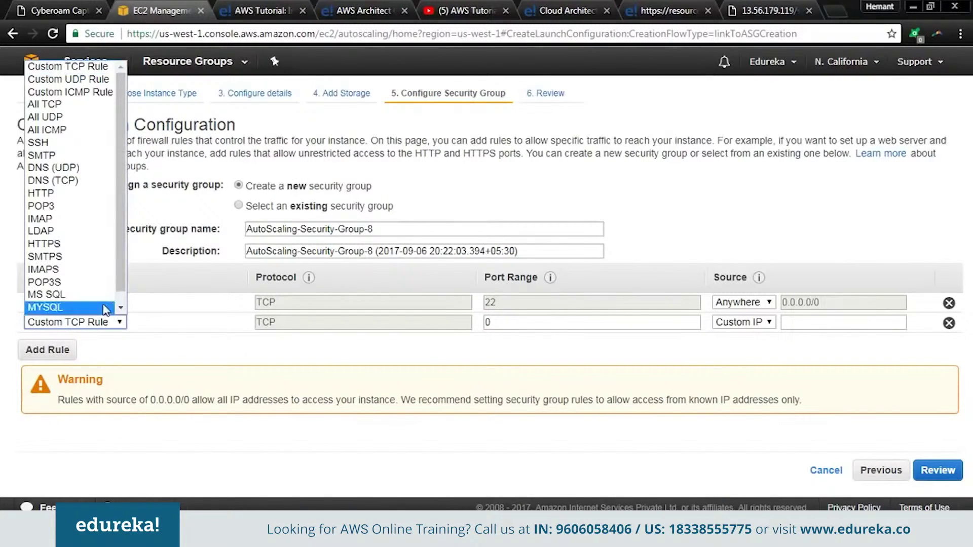
left_click(81, 193)
left_click(934, 473)
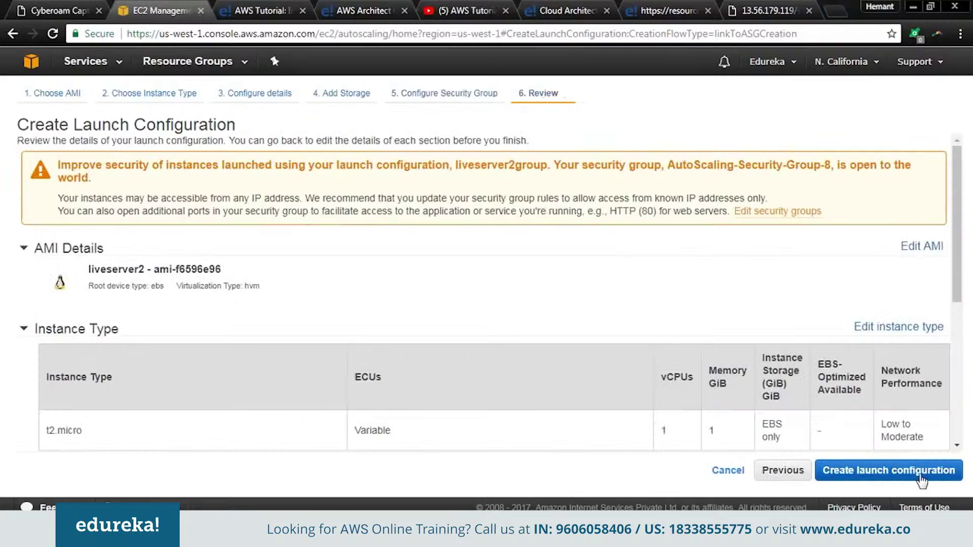
Create the liveserver2group launch configuration with the second listed existing key pair, acknowledging access to its private key file.
left_click(919, 476)
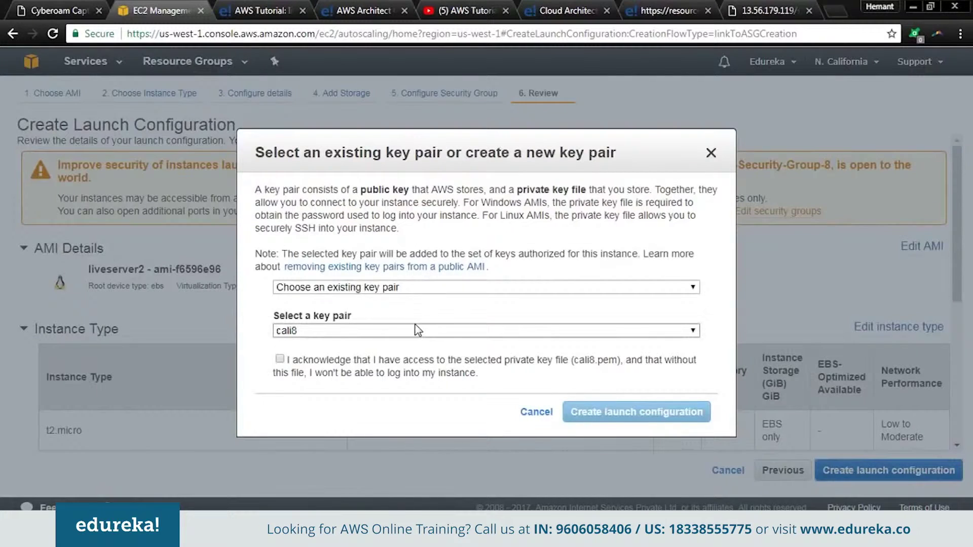
left_click(416, 330)
left_click(416, 354)
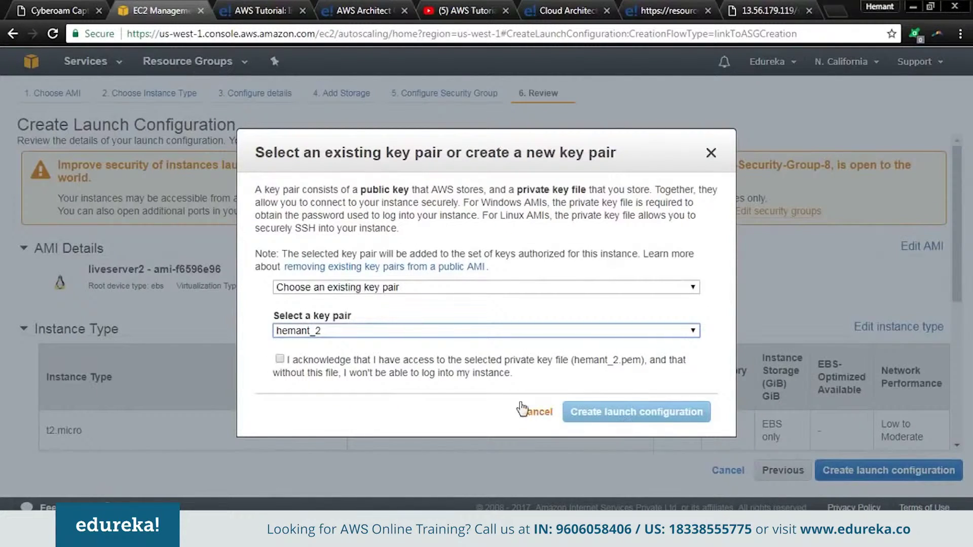
left_click(297, 361)
left_click(593, 411)
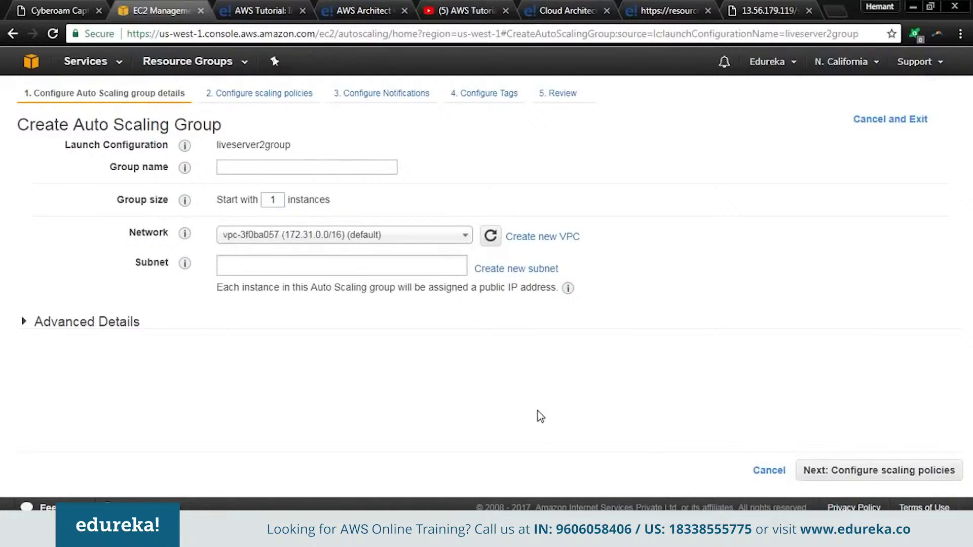
Name the Auto Scaling group liveserver2group and add the default subnets in us-west-1a and us-west-1c.
left_click(250, 170)
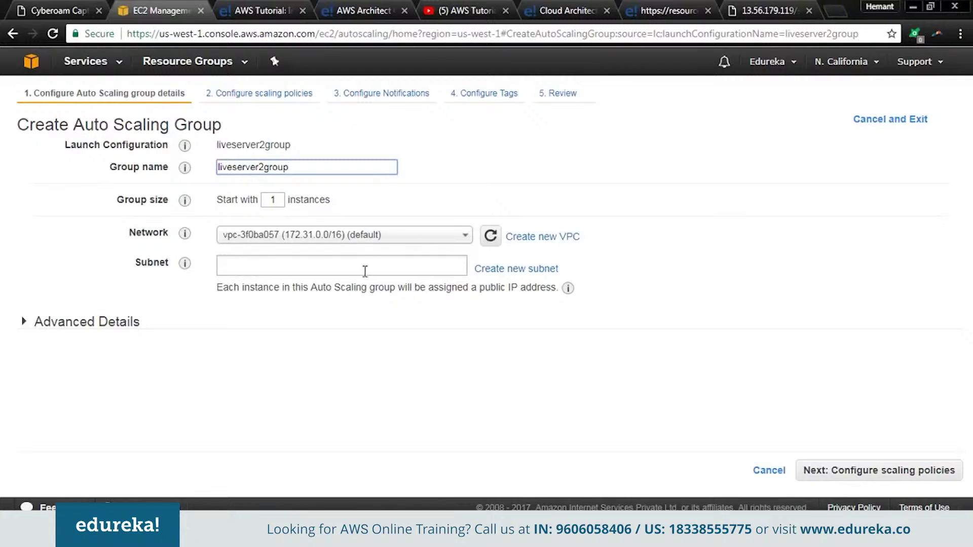
left_click(319, 268)
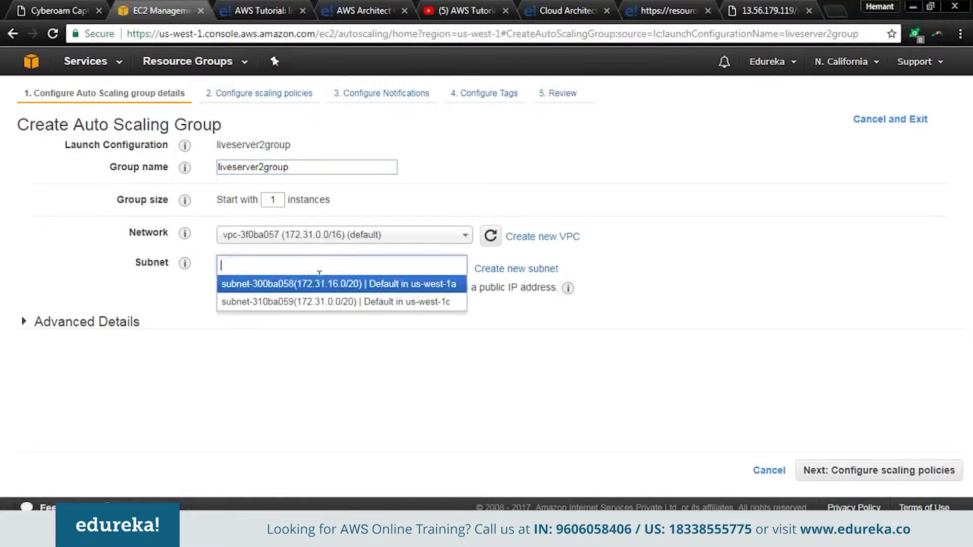
left_click(321, 283)
left_click(321, 299)
left_click(320, 310)
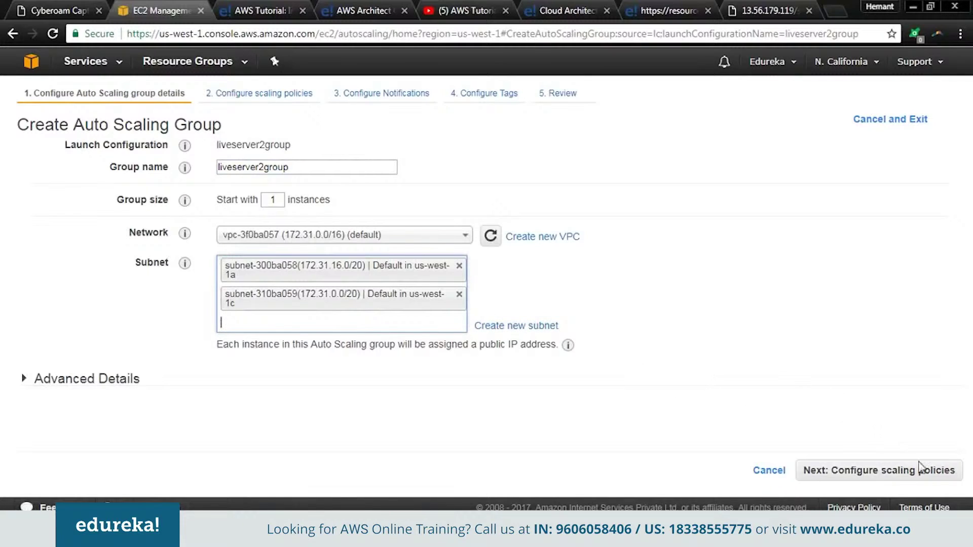
Create the liveserver2group Auto Scaling group at its initial size, without scaling policies, notifications or tags.
left_click(923, 479)
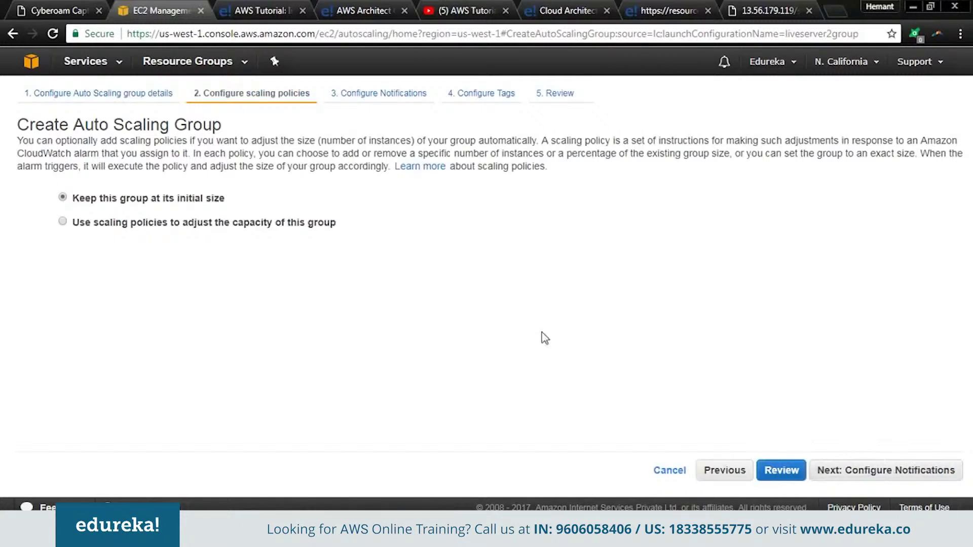
left_click(929, 475)
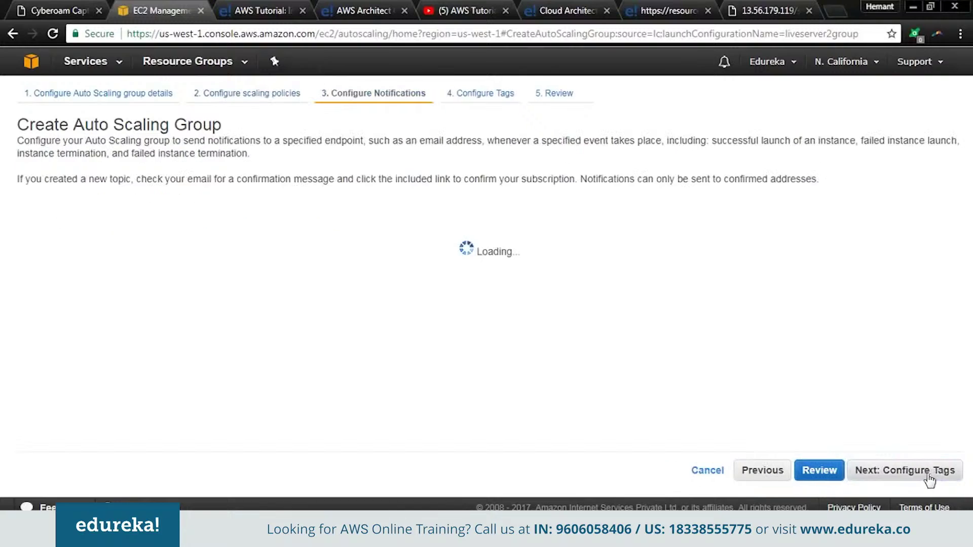
left_click(901, 476)
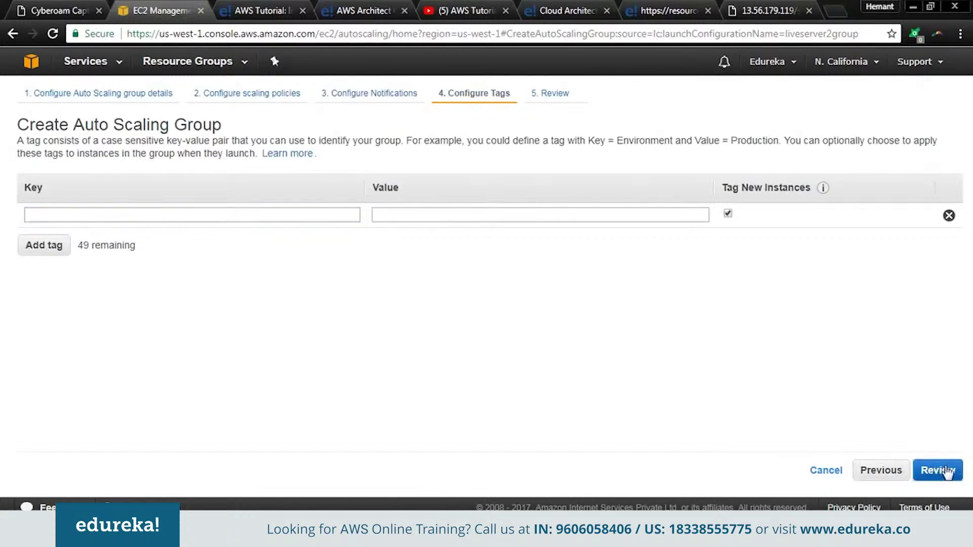
left_click(931, 472)
left_click(917, 476)
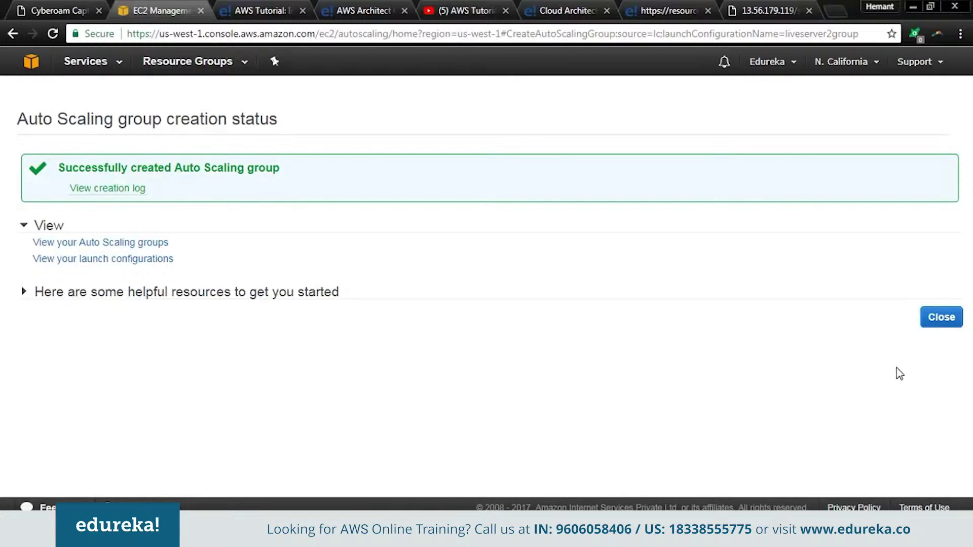
Open the list of EC2 instances and examine the status checks and public IP addresses of the newly launched instances.
left_click(30, 61)
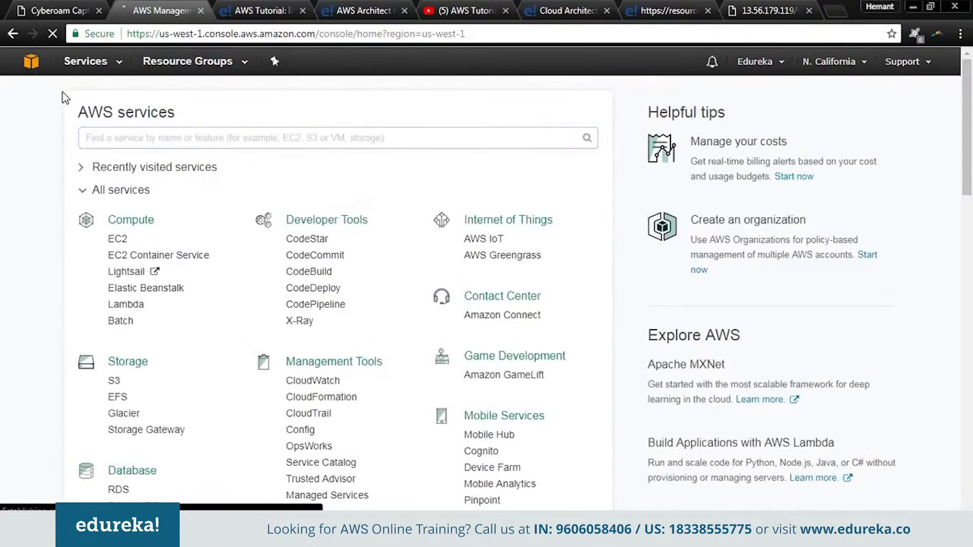
left_click(122, 241)
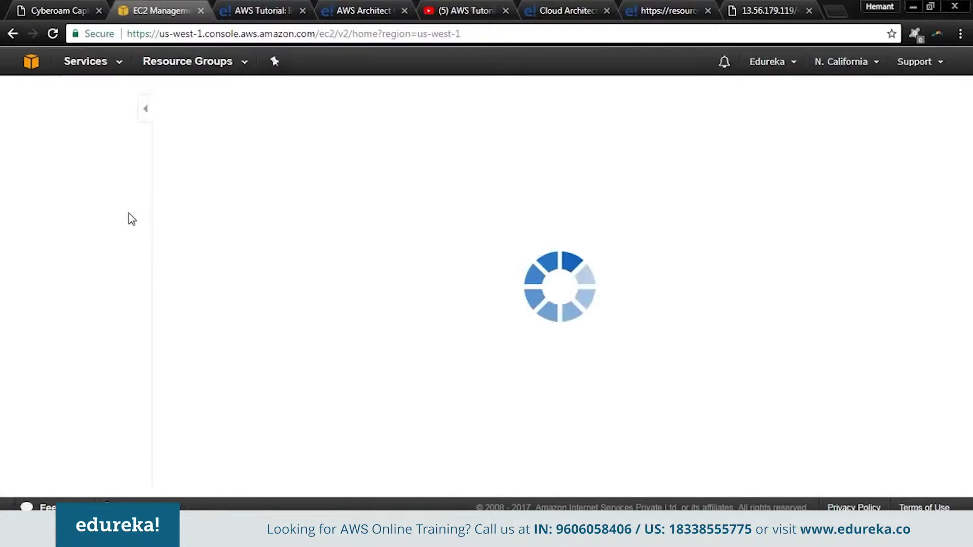
left_click(246, 143)
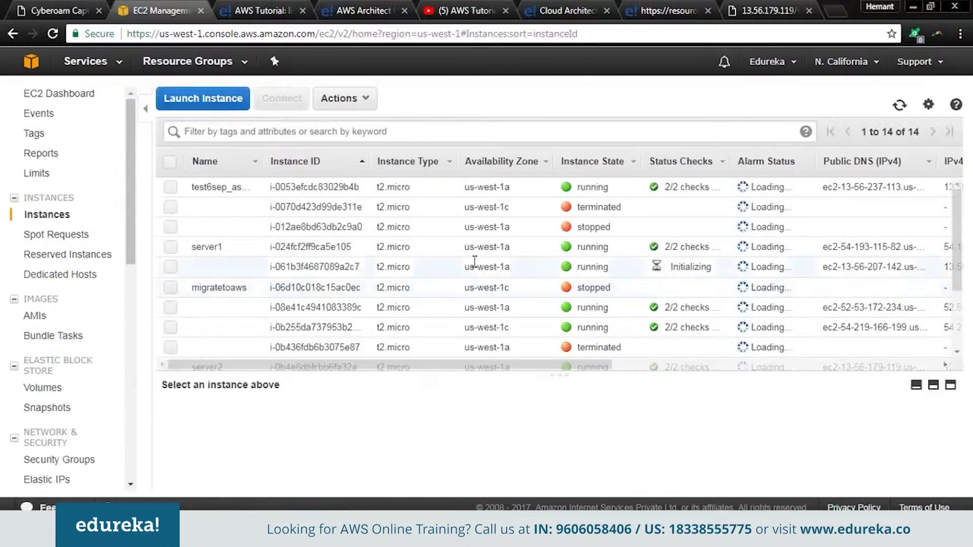
scroll(618, 247, "down", 3)
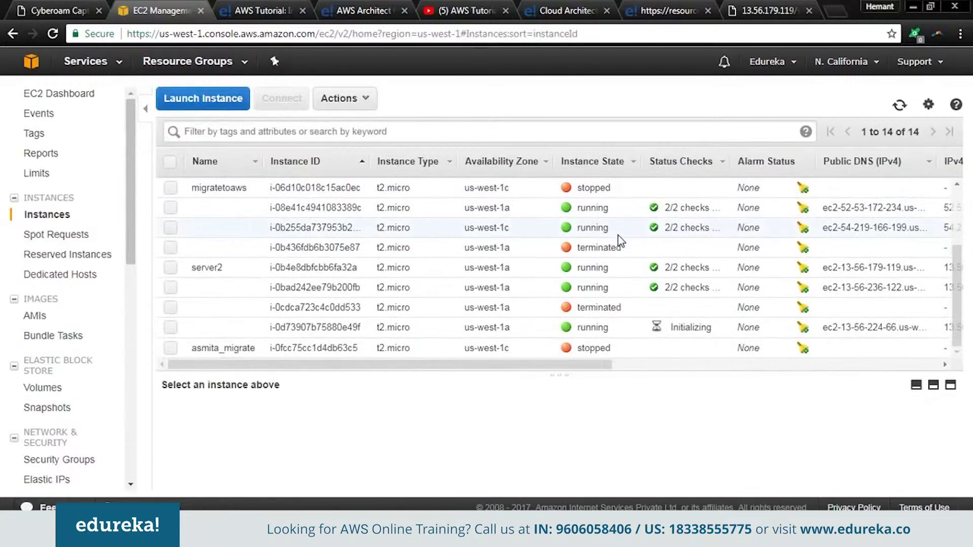
scroll(632, 262, "up", 2)
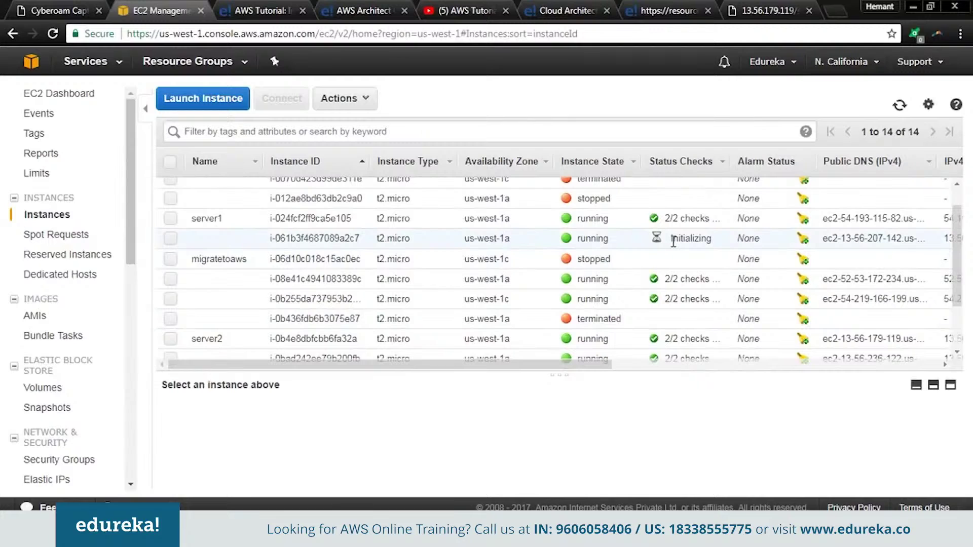
scroll(673, 253, "down", 3)
scroll(671, 259, "up", 3)
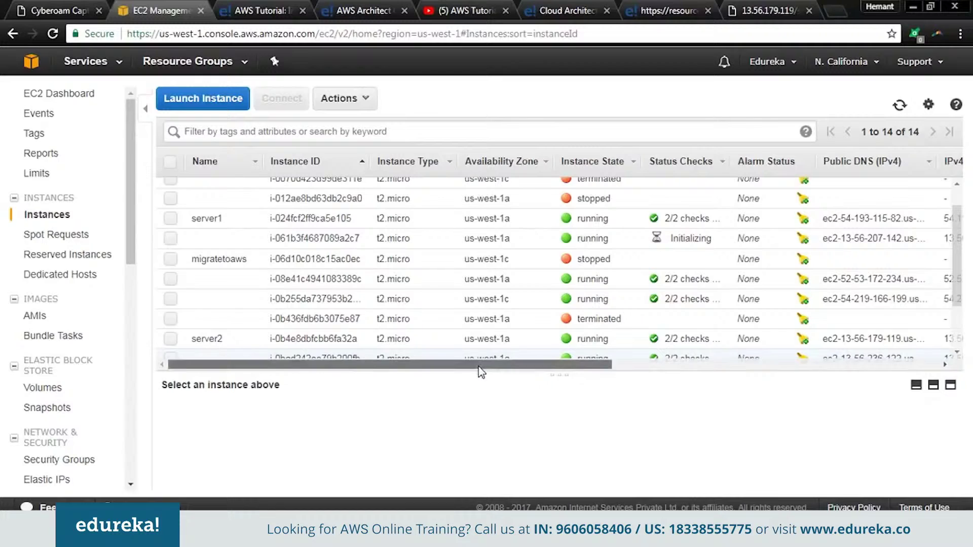
left_click_drag(480, 365, 607, 363)
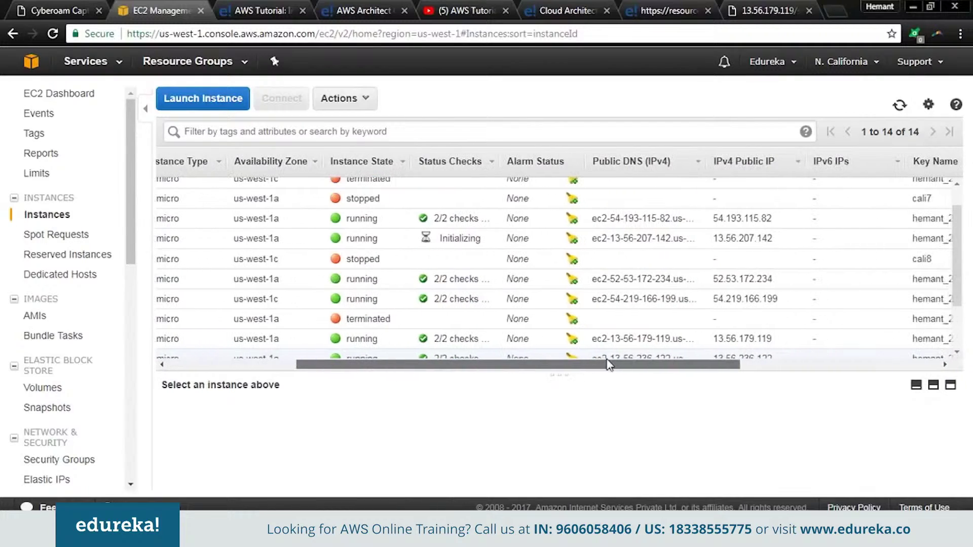
Copy the public IP 13.56.207.142 of the initializing us-west-1a instance and open it in a new browser tab.
left_click(754, 240)
left_click_drag(774, 239, 720, 240)
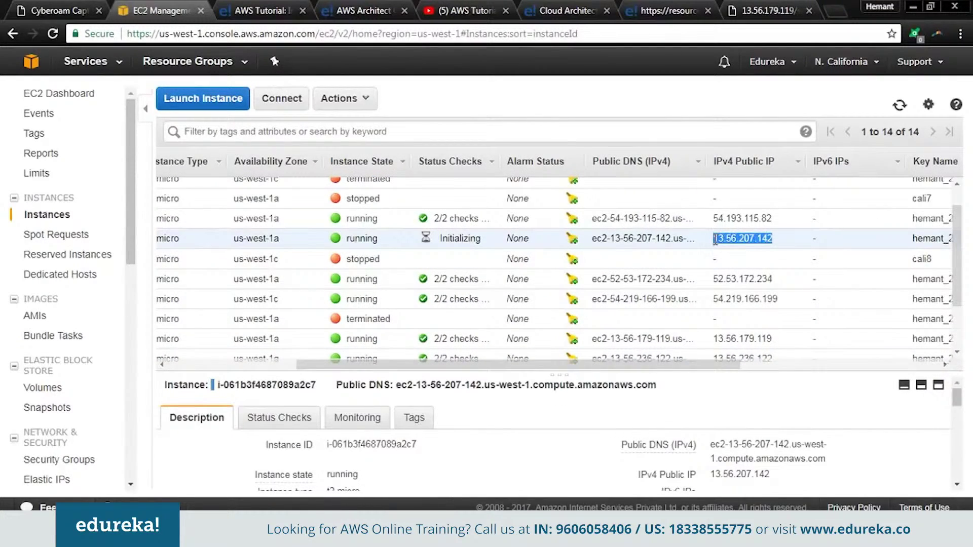
left_click(833, 11)
type("13.56.207.142")
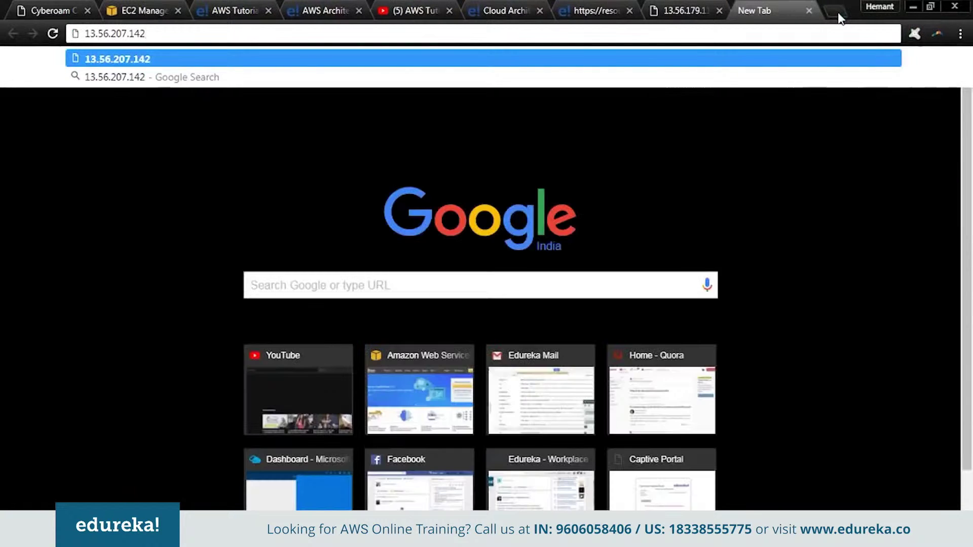
key("Return")
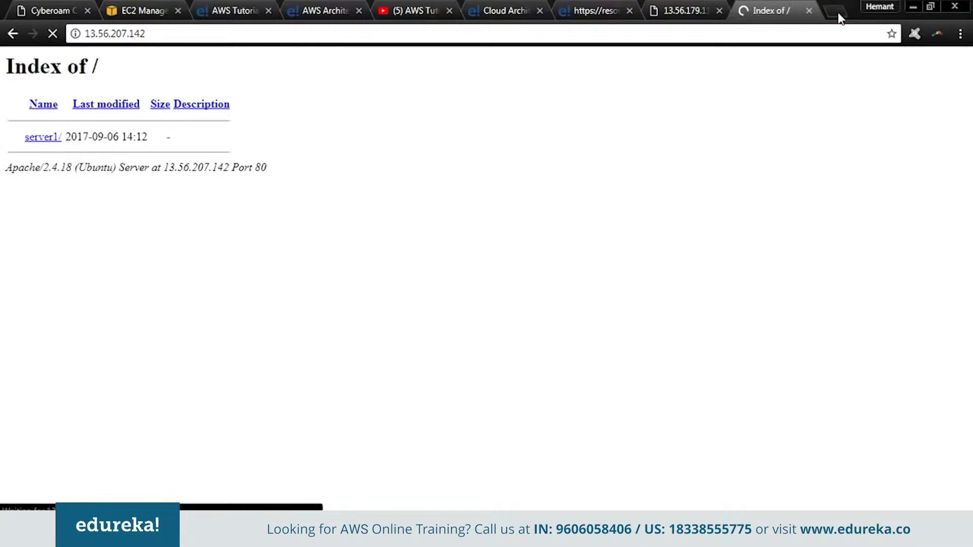
Load the /server1 page on 13.56.207.142 to check the site, and close its browser tab.
left_click(247, 34)
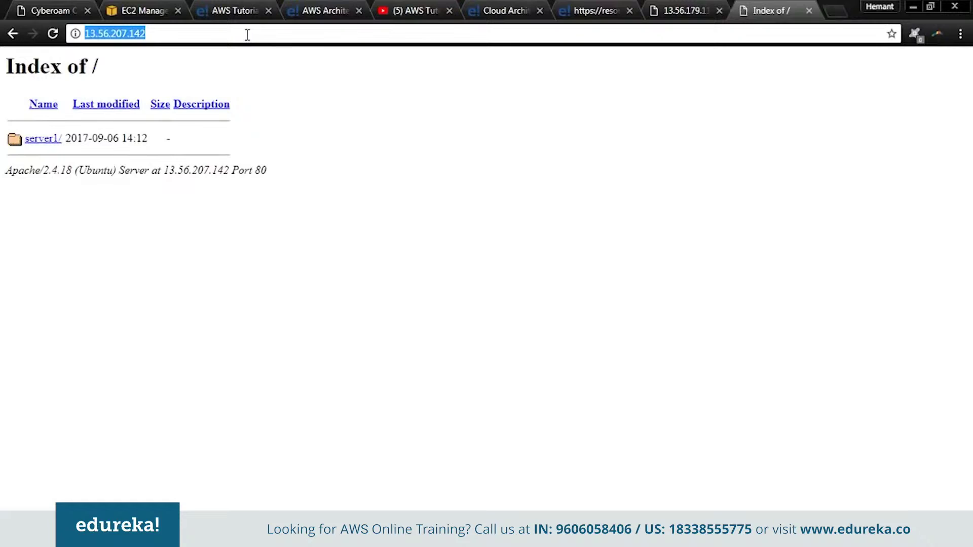
left_click(247, 34)
type("/server1")
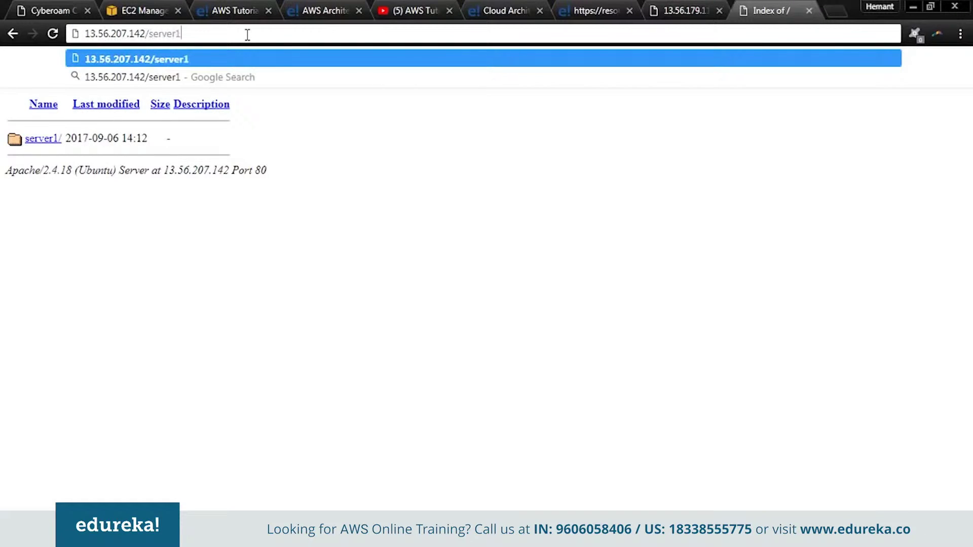
key("Return")
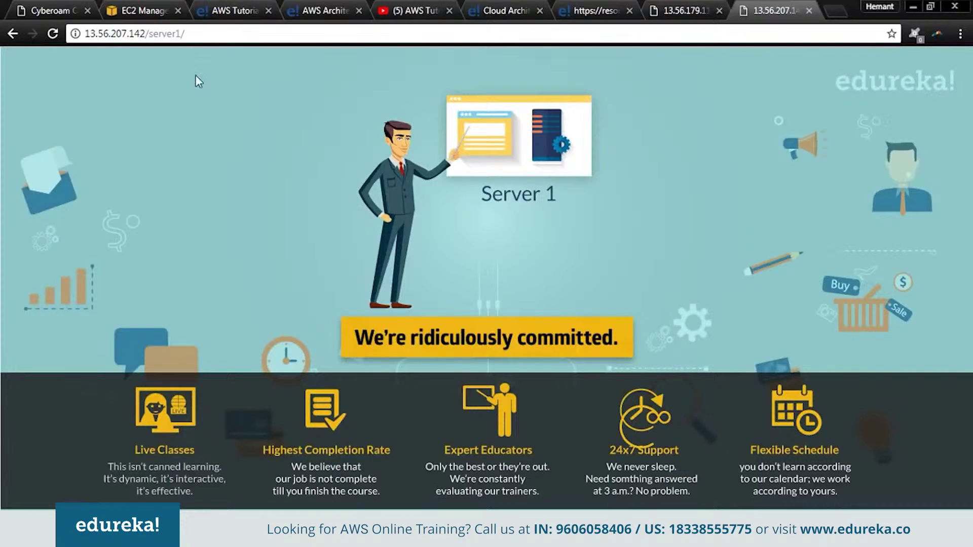
left_click(809, 11)
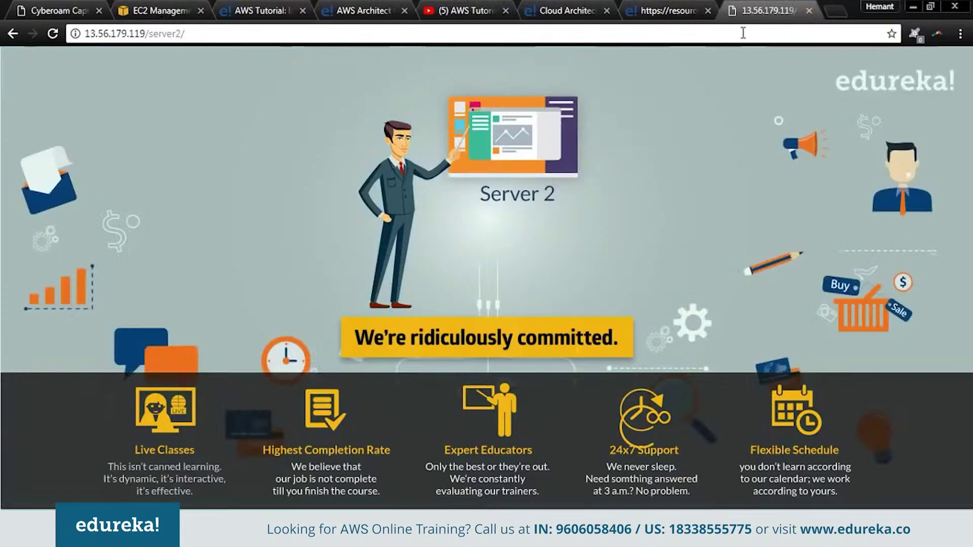
Return to the EC2 instances list and select the public IP 13.56.224.66 of the other initializing instance.
left_click(162, 10)
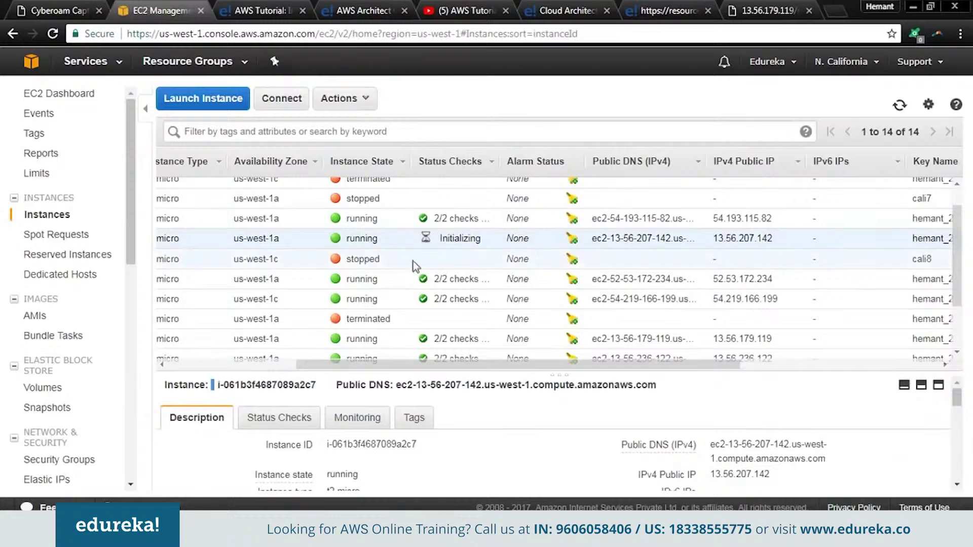
scroll(405, 269, "down", 2)
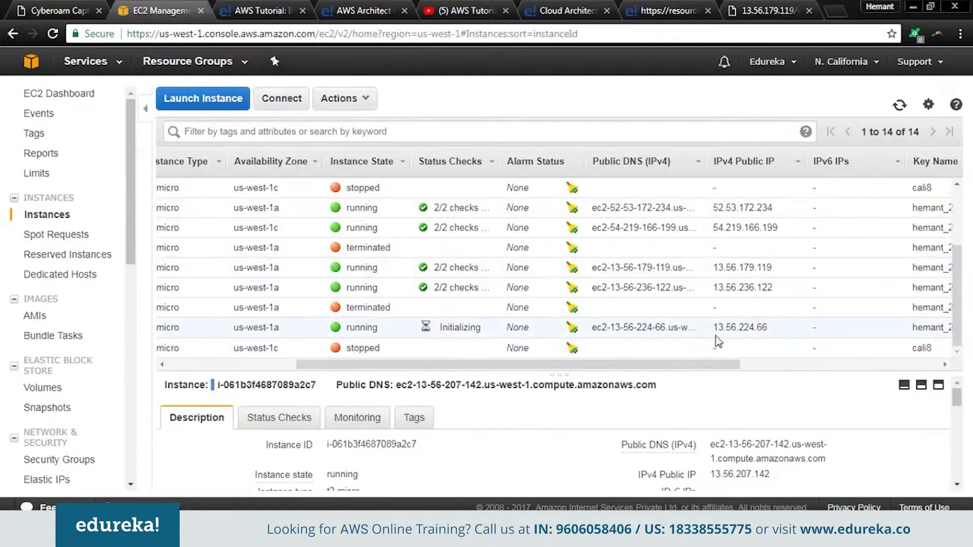
double_click(745, 326)
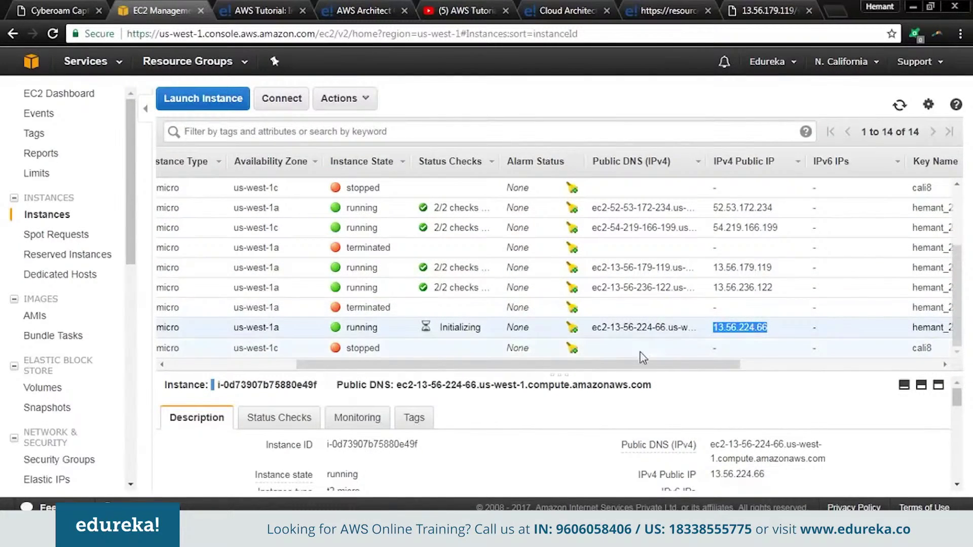
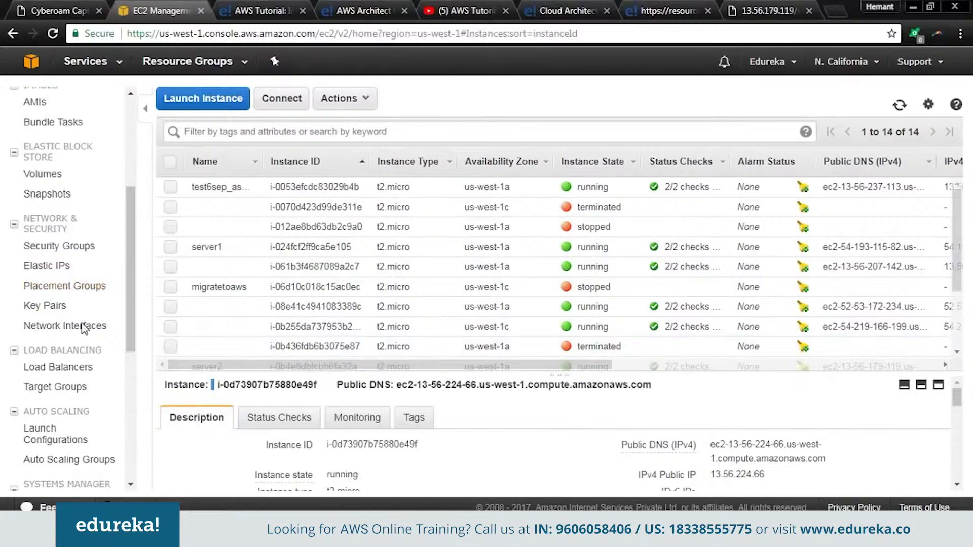
Start creating an Application Load Balancer and name it liveloadbalancer.
left_click(61, 368)
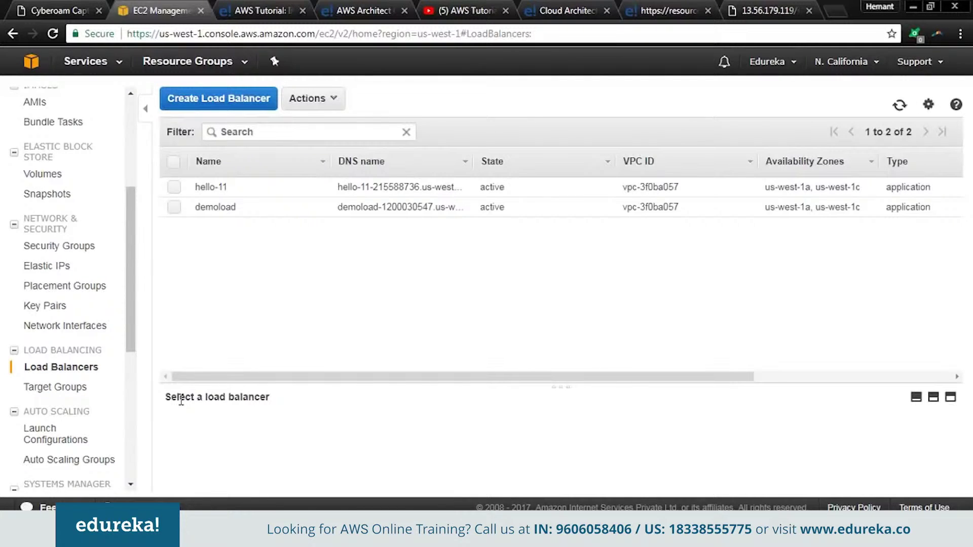
left_click(198, 99)
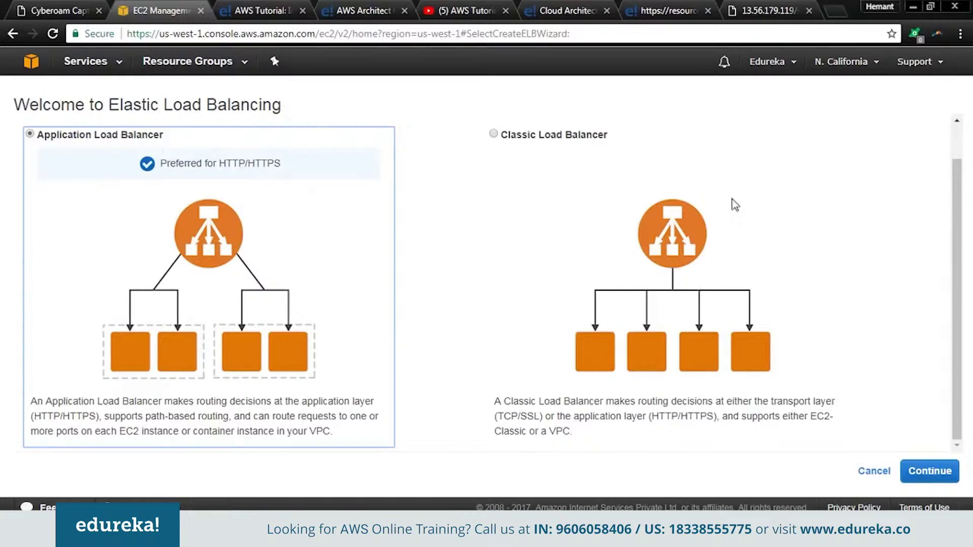
scroll(738, 195, "up", 1)
scroll(738, 197, "down", 1)
left_click(929, 472)
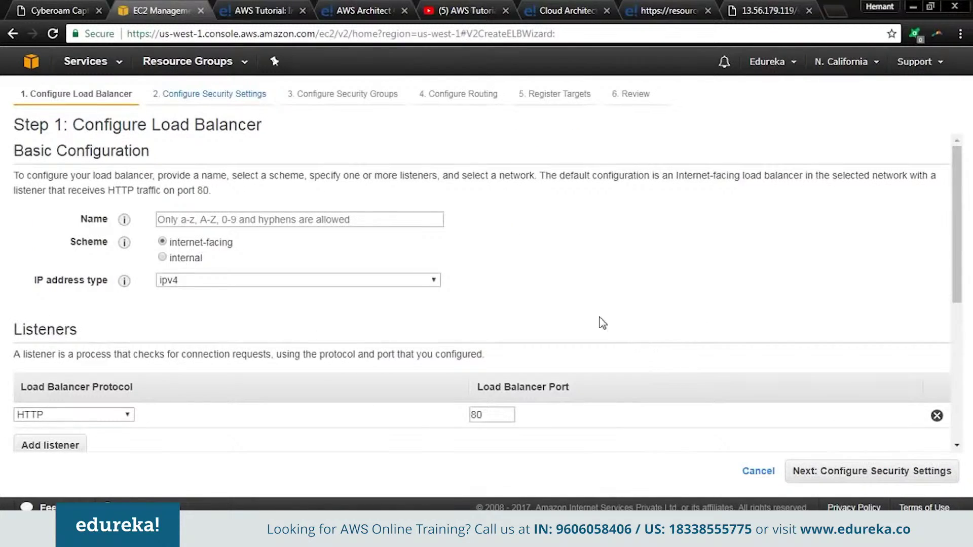
left_click(274, 218)
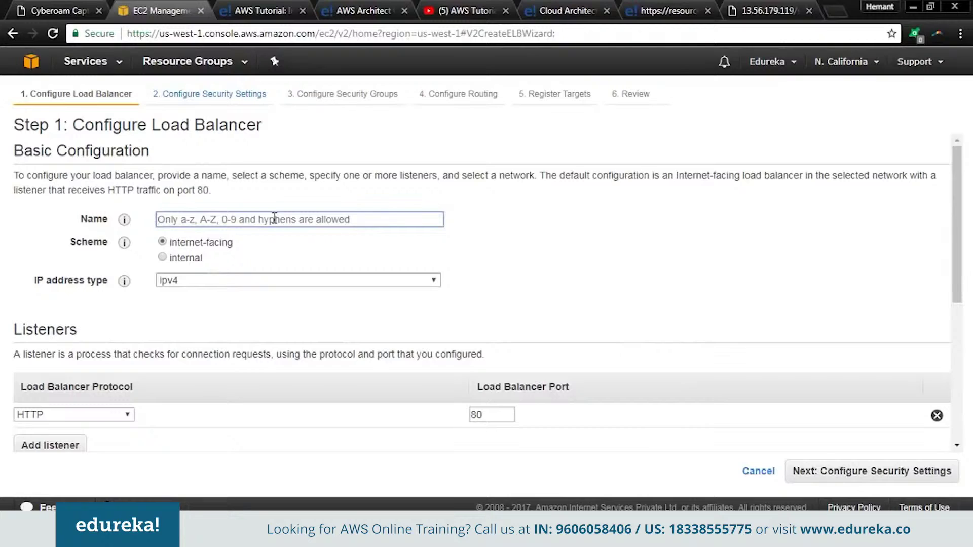
type("liveload")
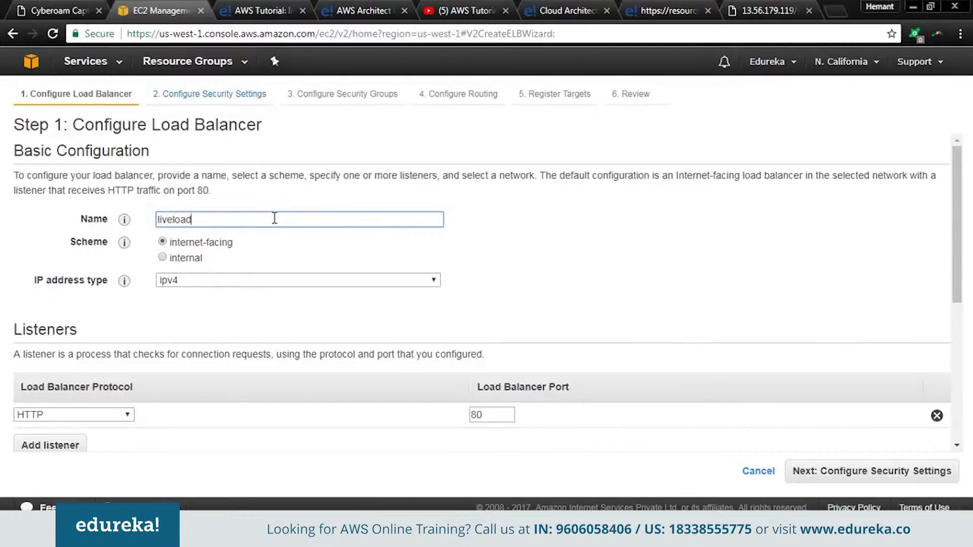
type("balancer")
Enable the us-west-1a and us-west-1c availability zones for the load balancer and proceed to its security groups without a secure listener.
scroll(318, 317, "down", 3)
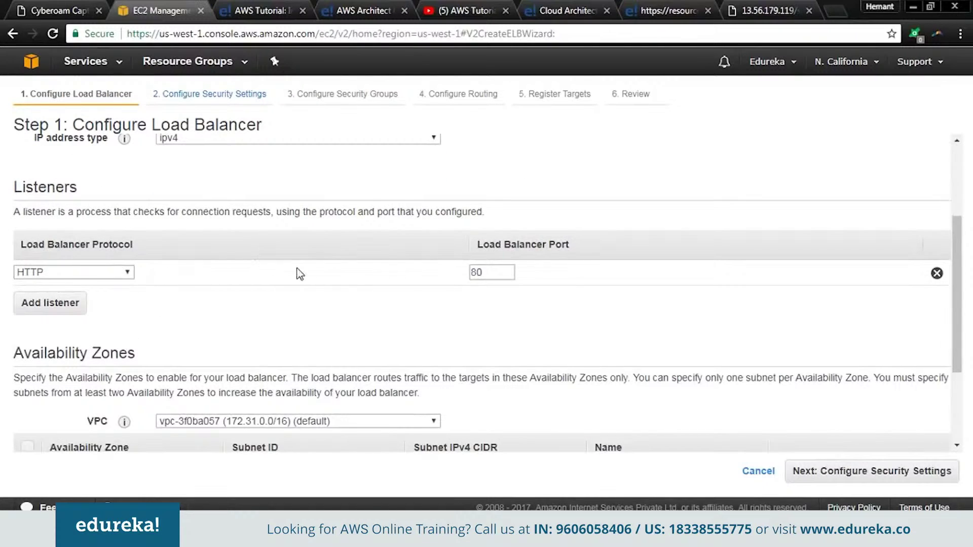
scroll(299, 276, "down", 3)
left_click(28, 339)
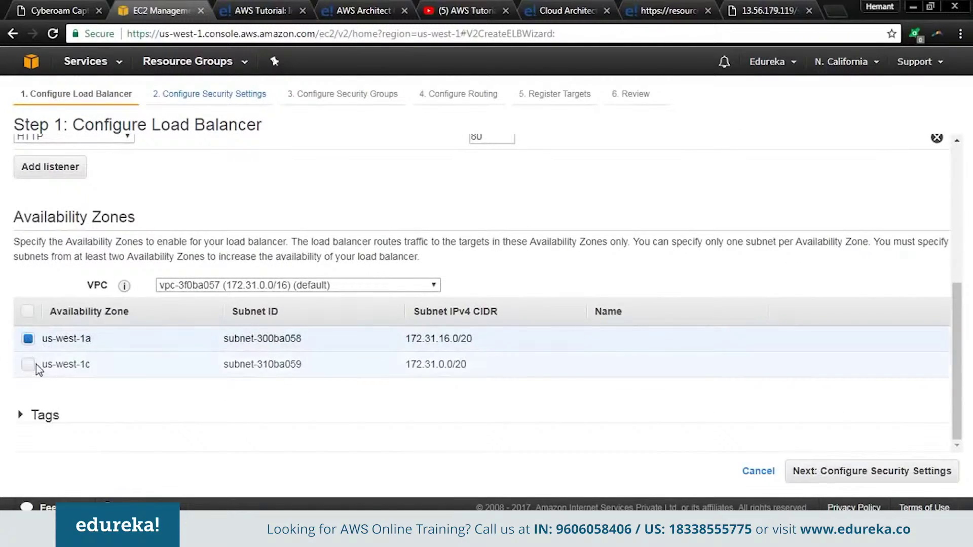
left_click(28, 364)
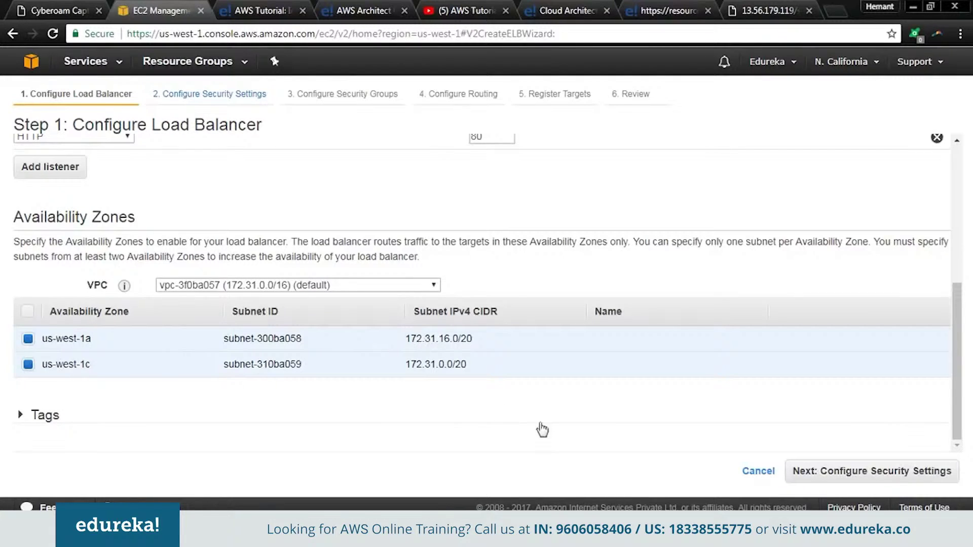
left_click(842, 472)
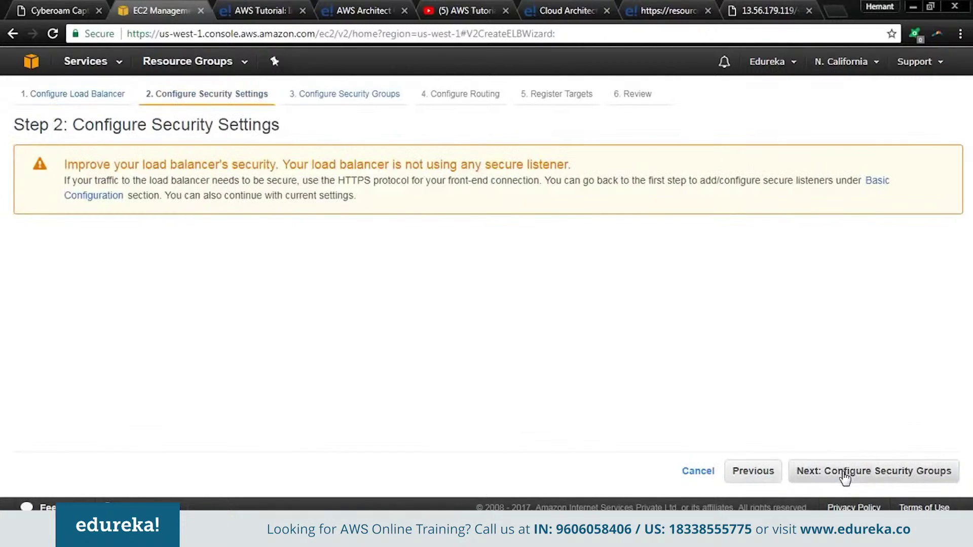
left_click(843, 476)
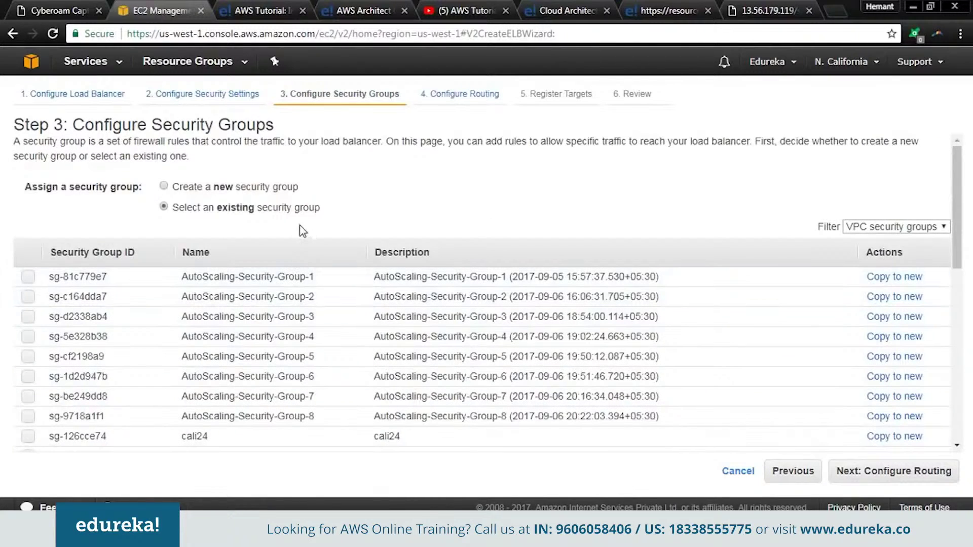
Assign a new security group to the load balancer with its rule type set to HTTP, and proceed to routing.
left_click(175, 188)
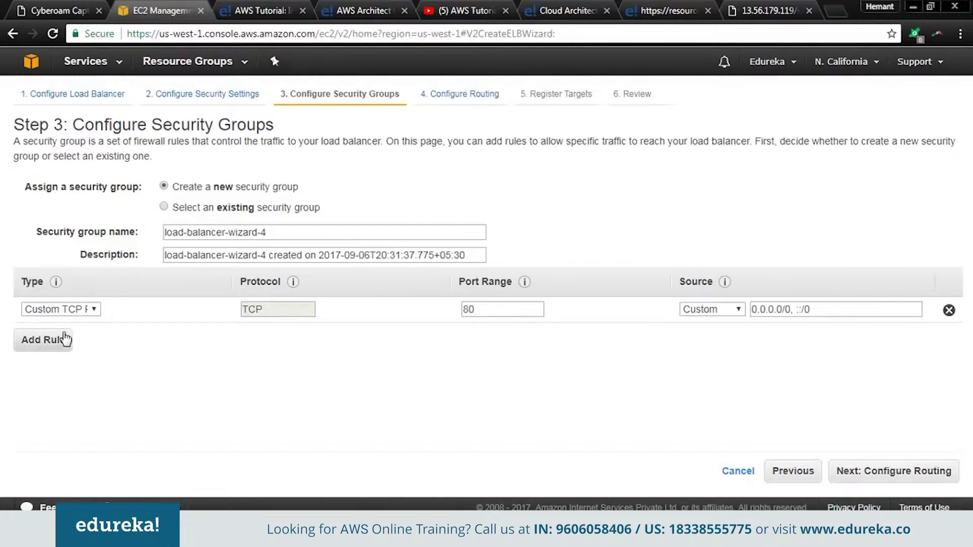
left_click(94, 310)
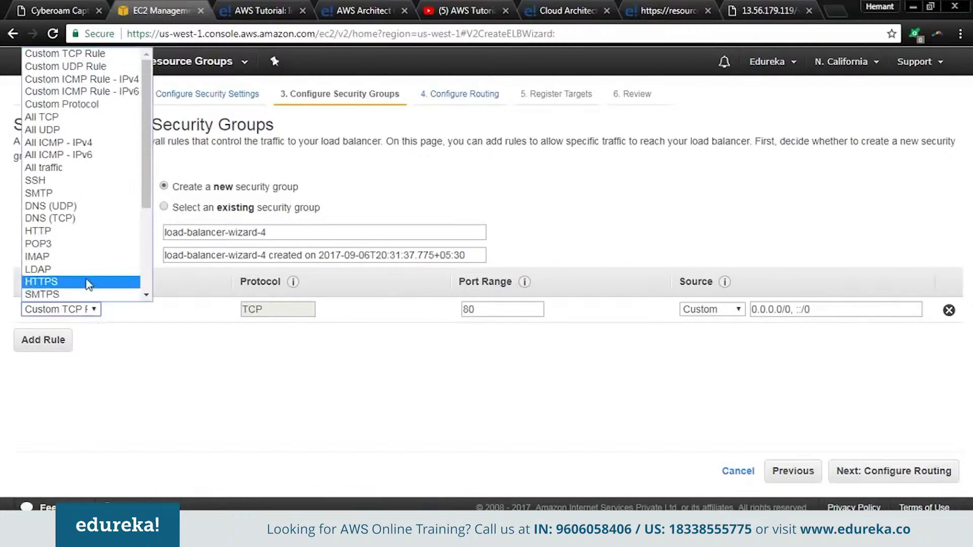
left_click(83, 228)
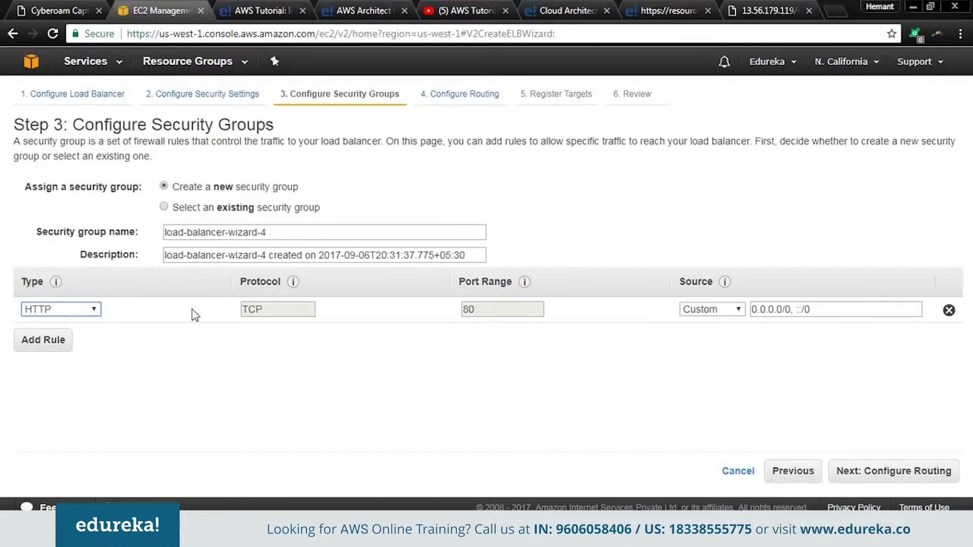
left_click(897, 479)
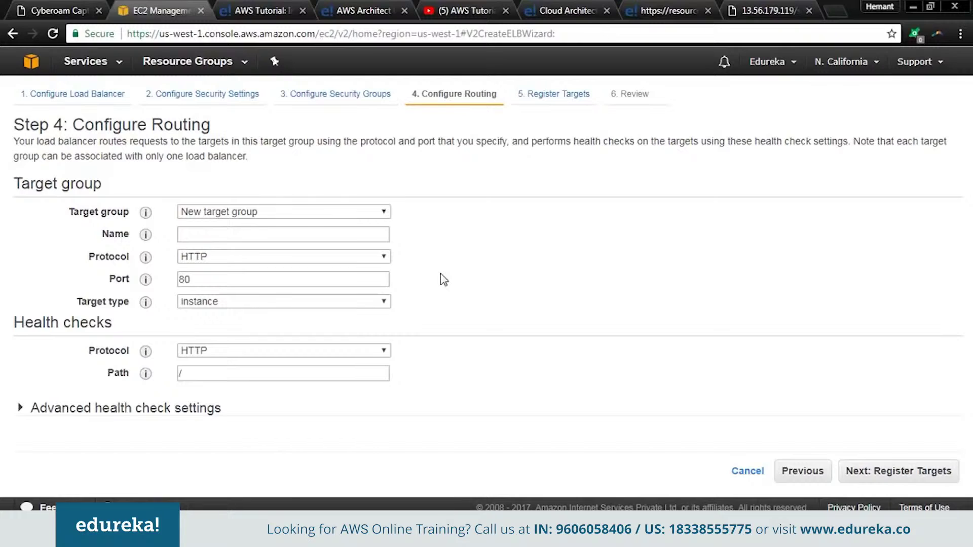
Name the load balancer's new target group liveauto1, keeping the default routing and health check settings, and proceed to target registration.
left_click(280, 236)
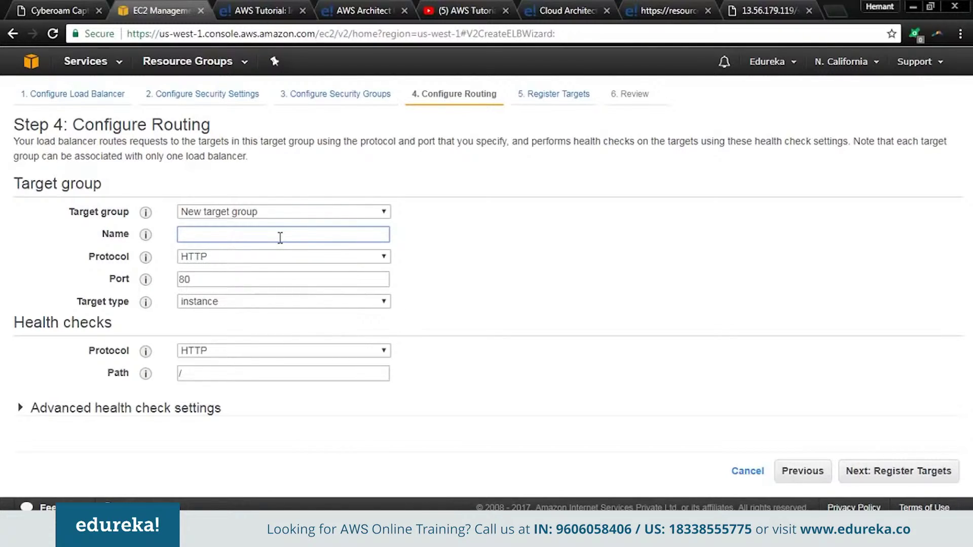
type("as")
key("BackSpace")
key("BackSpace")
type("liveauto1")
left_click(918, 472)
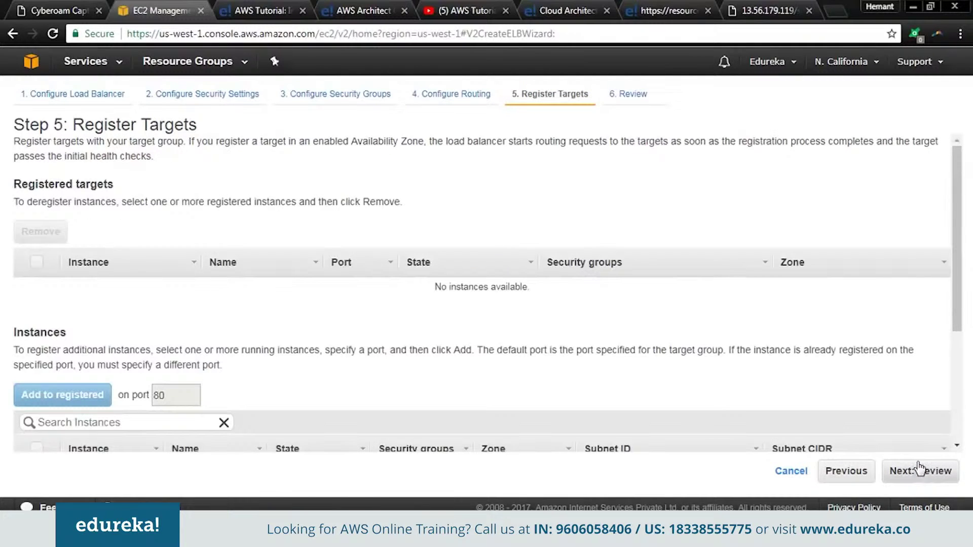
Create the load balancer without registering any instances as targets, and return to the load balancer list.
scroll(877, 377, "down", 3)
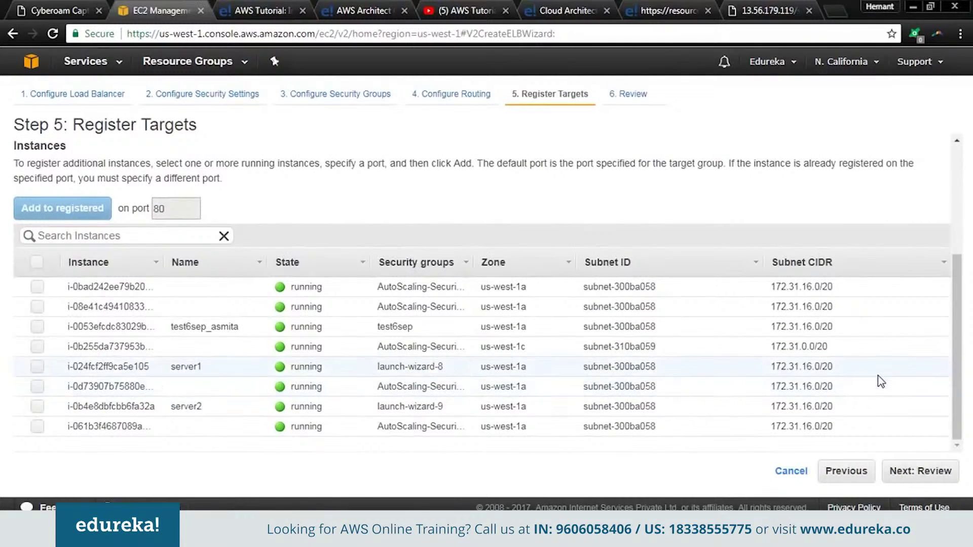
scroll(880, 378, "up", 3)
left_click(927, 470)
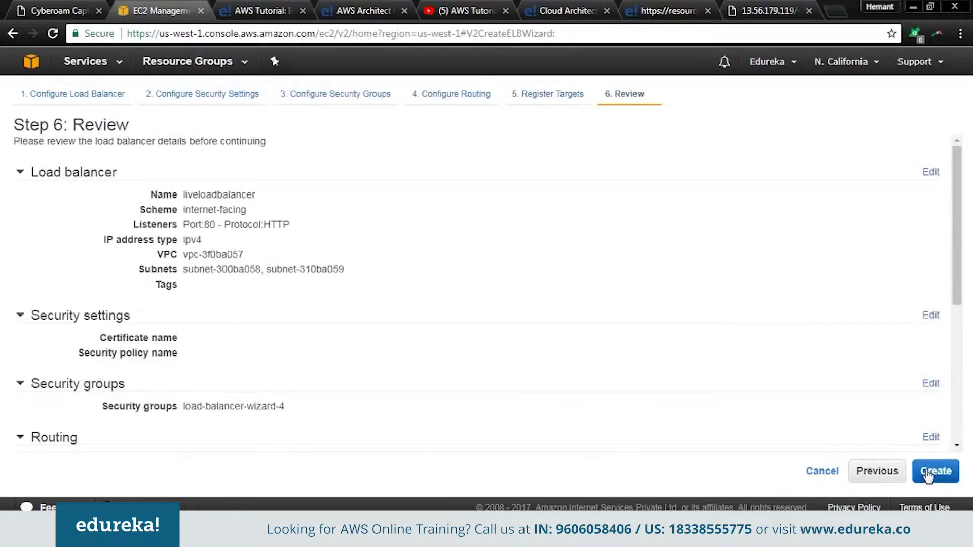
left_click(929, 475)
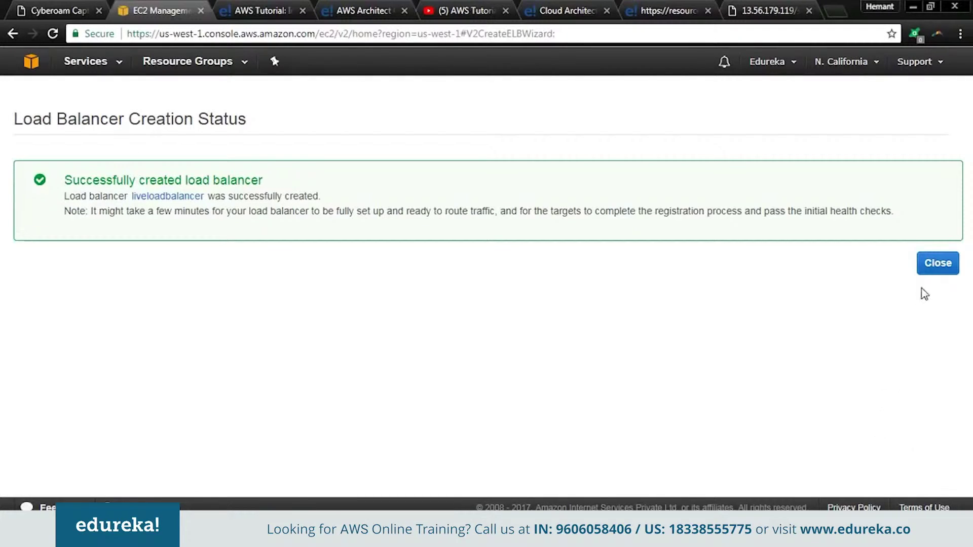
left_click(938, 264)
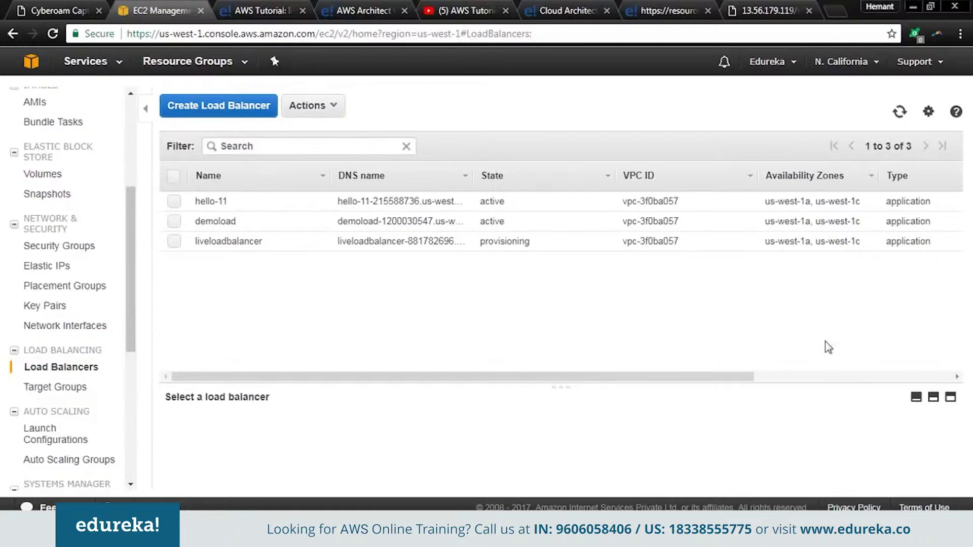
Select the new liveloadbalancer, and open the target group list and select liveauto1 to view its details.
left_click(173, 241)
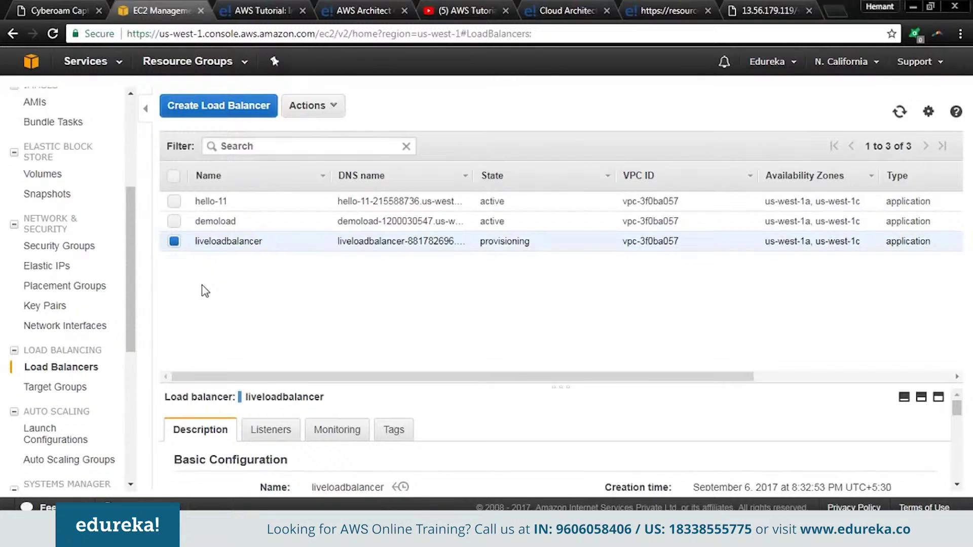
left_click(80, 389)
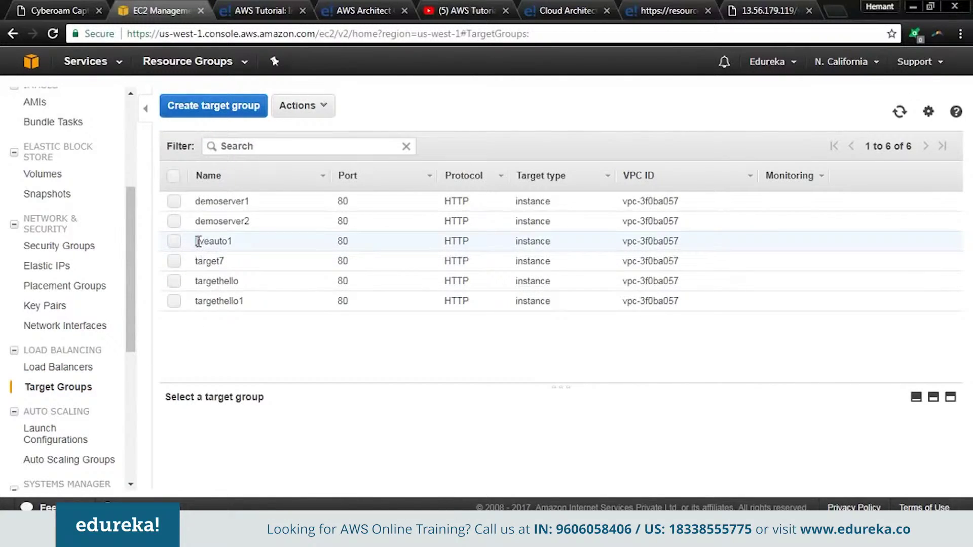
left_click_drag(195, 242, 233, 244)
left_click(234, 243)
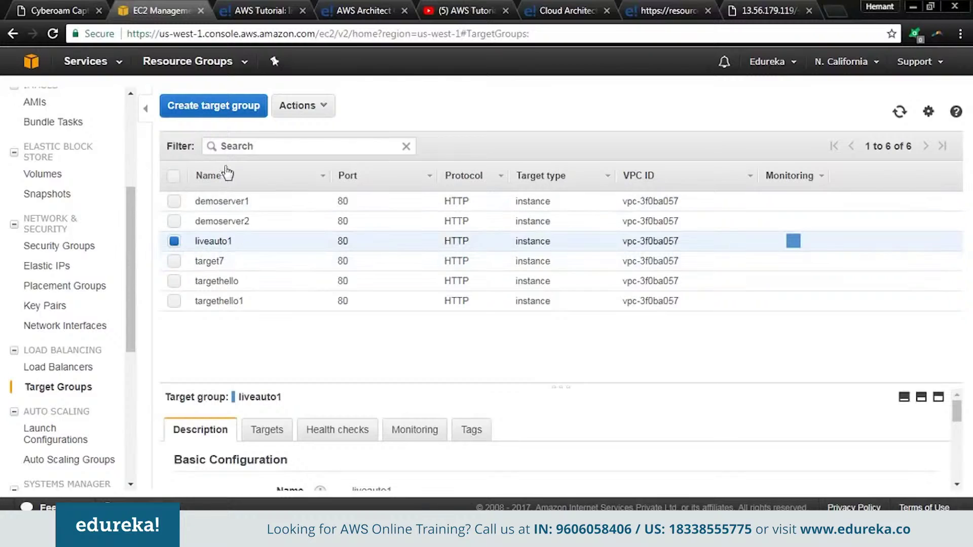
Create a target group named liveauto2 with the default protocol, port and health check settings, and clear the selection in the list.
left_click(231, 108)
left_click(262, 152)
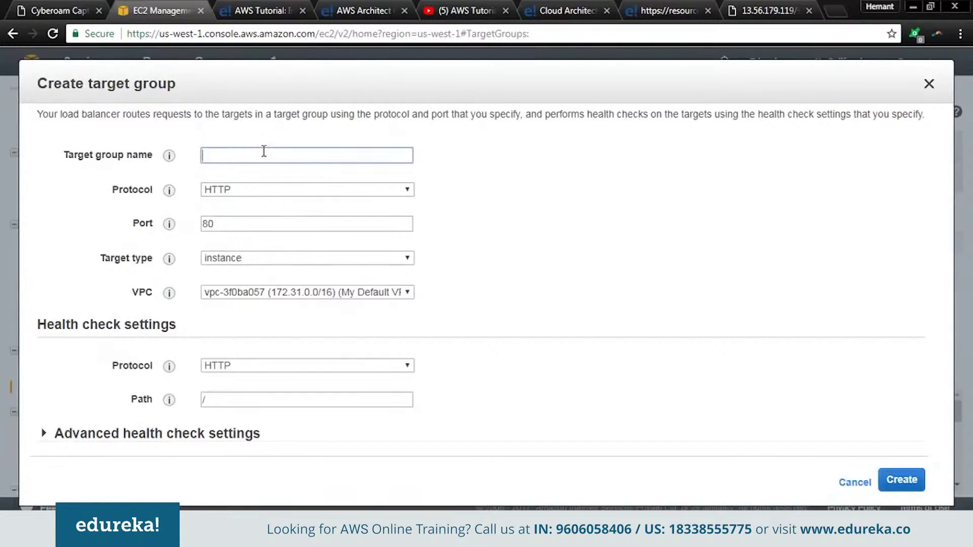
type("liveauto2")
left_click(907, 483)
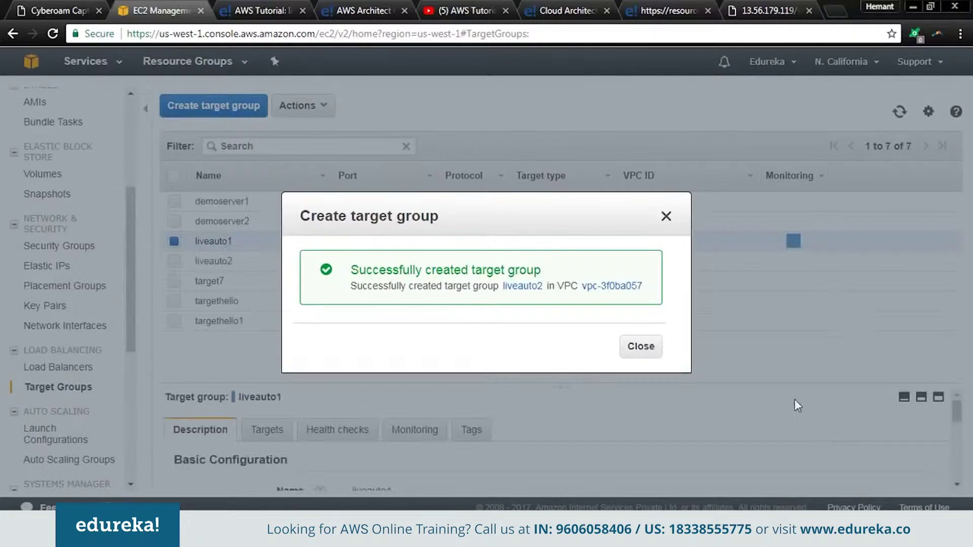
left_click(651, 351)
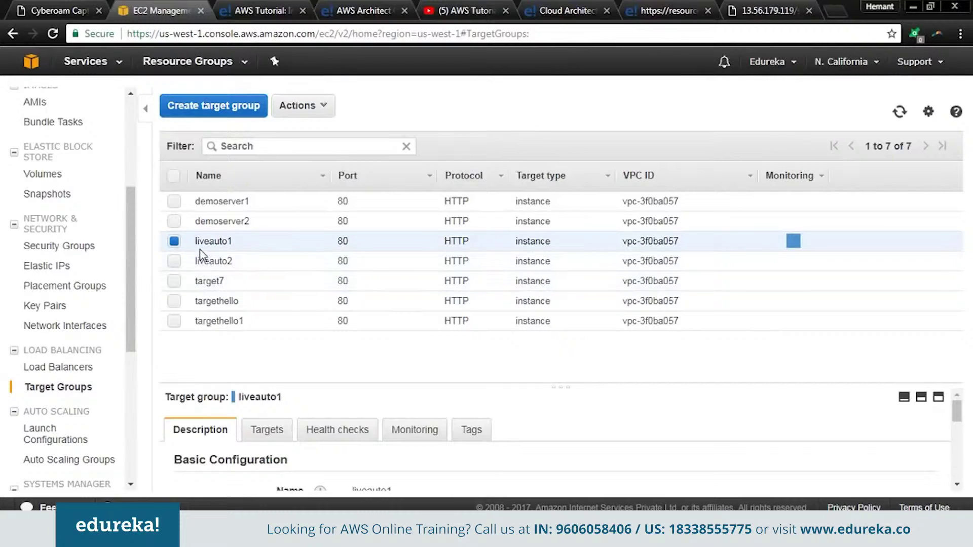
left_click_drag(196, 242, 206, 270)
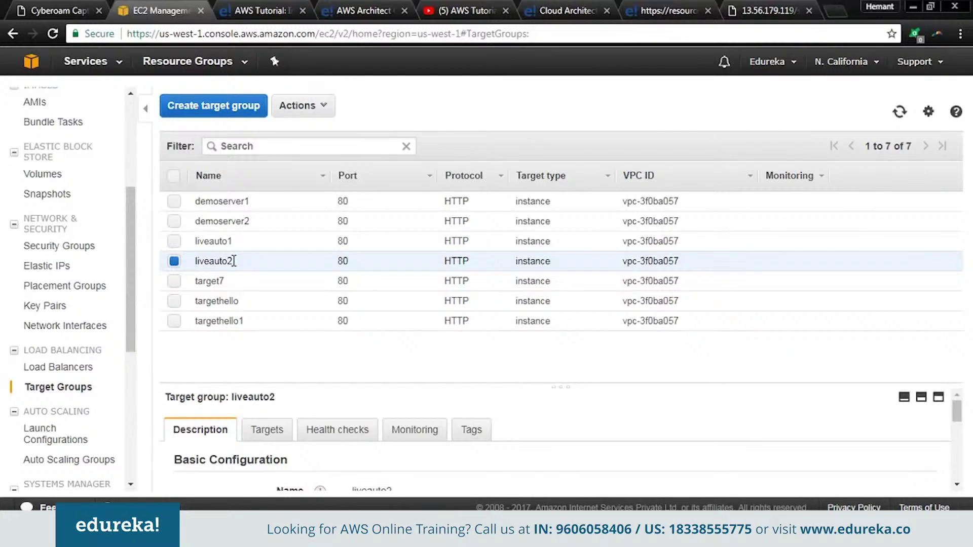
left_click(174, 260)
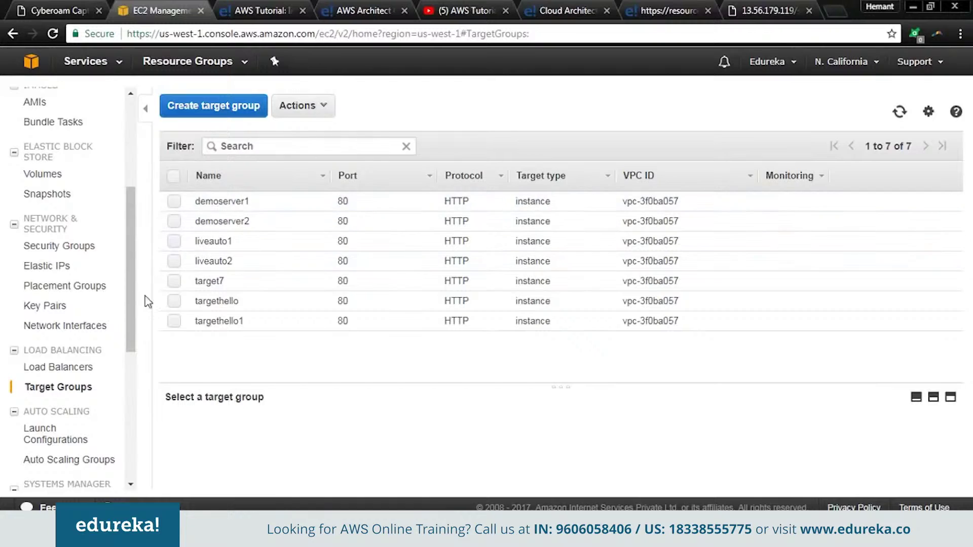
Open the Auto Scaling groups list and open liveserver1group for editing, with its target group choices displayed.
left_click_drag(129, 300, 132, 346)
left_click(93, 358)
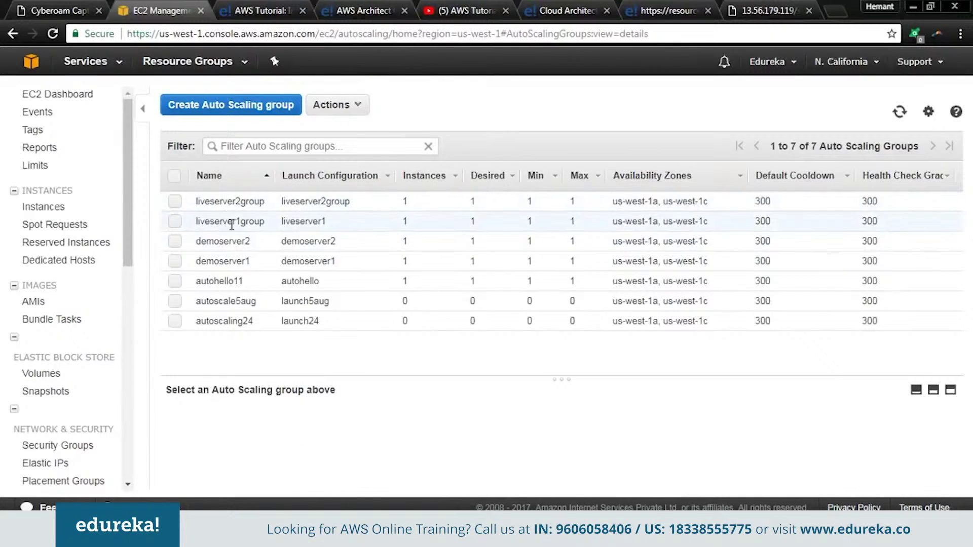
left_click(175, 222)
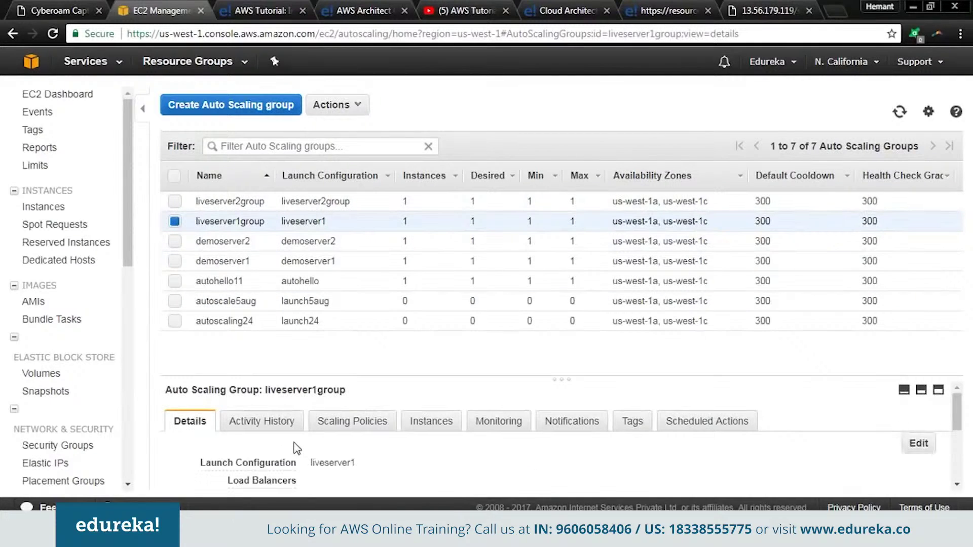
scroll(373, 454, "down", 2)
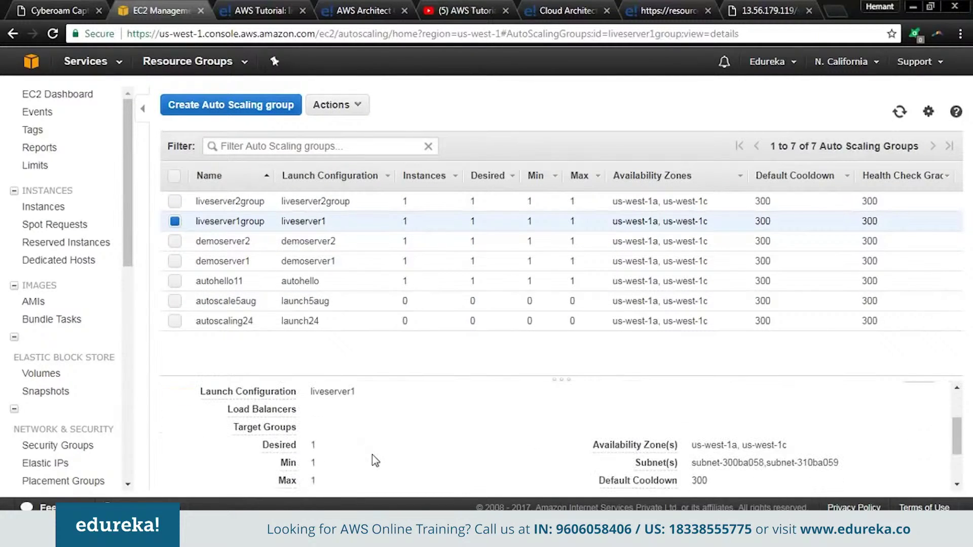
scroll(374, 456, "up", 2)
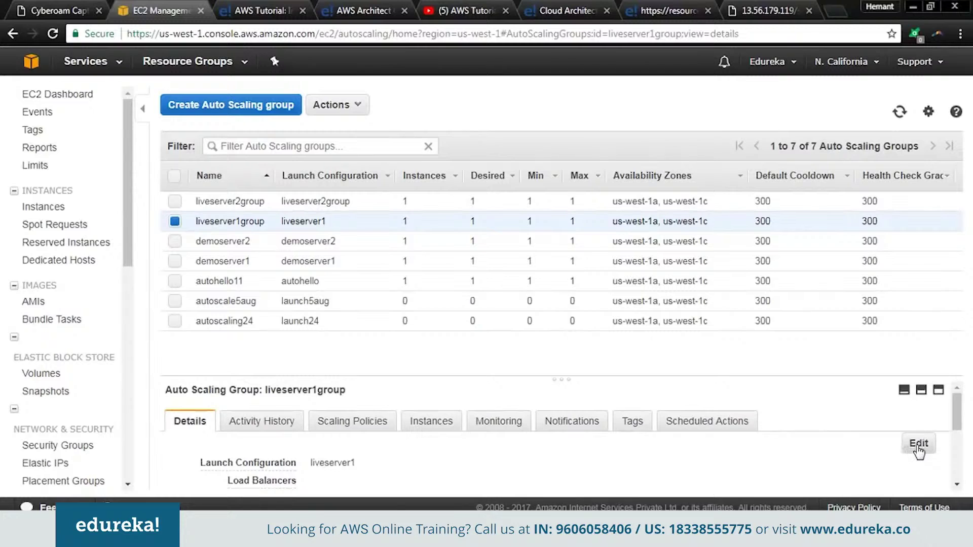
left_click(919, 444)
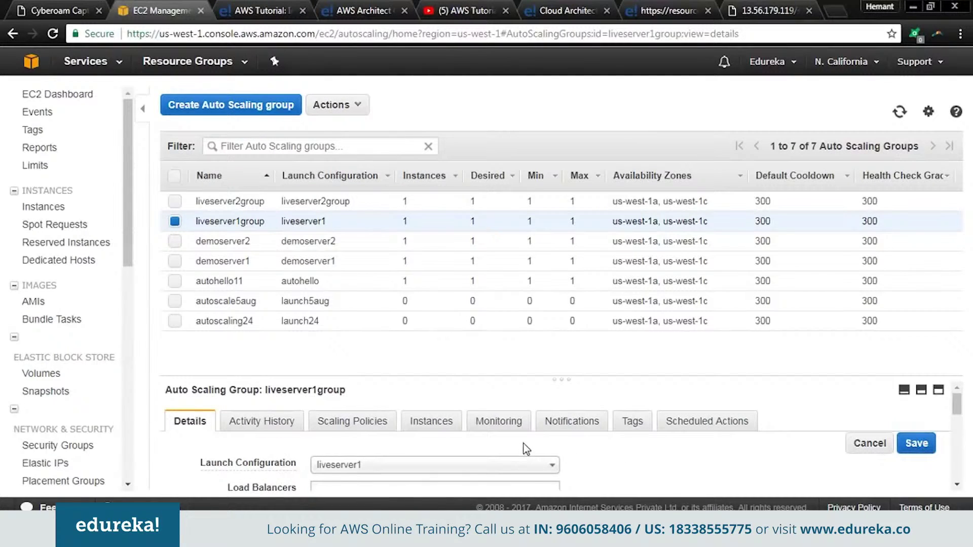
scroll(507, 447, "down", 2)
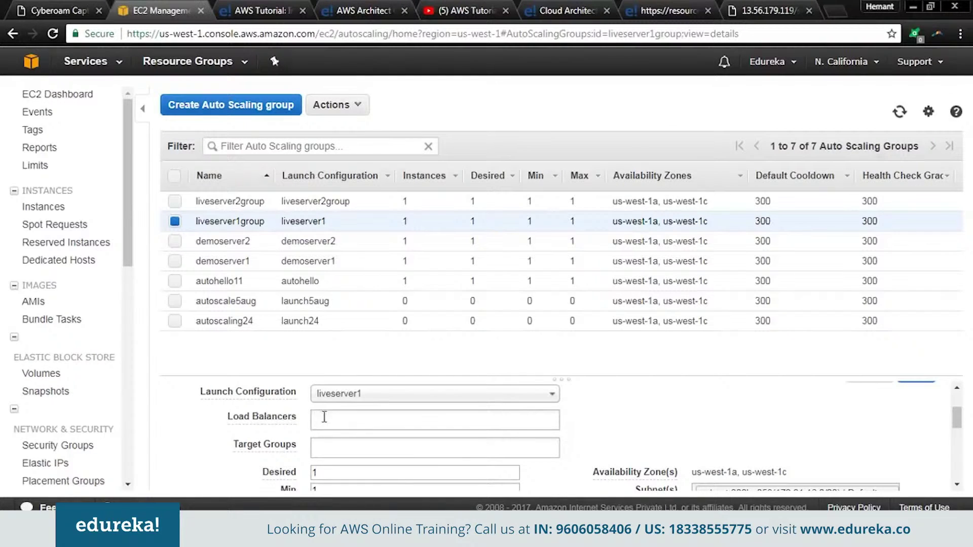
mouse_move(276, 423)
left_click(359, 450)
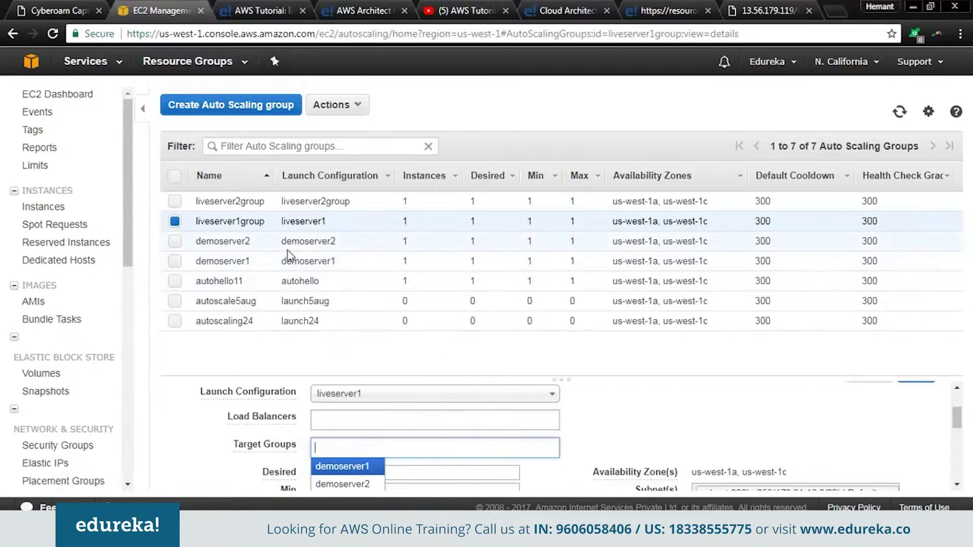
left_click(369, 468)
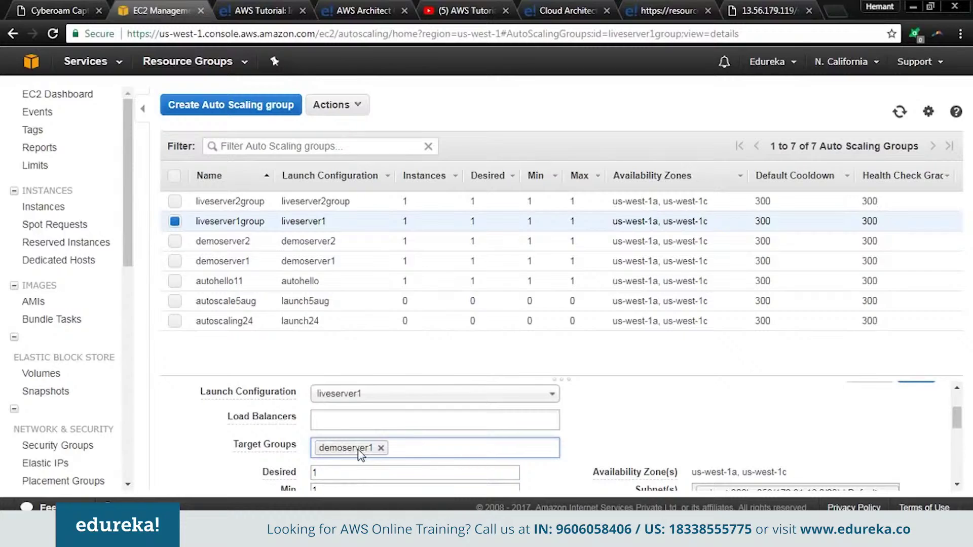
left_click(422, 450)
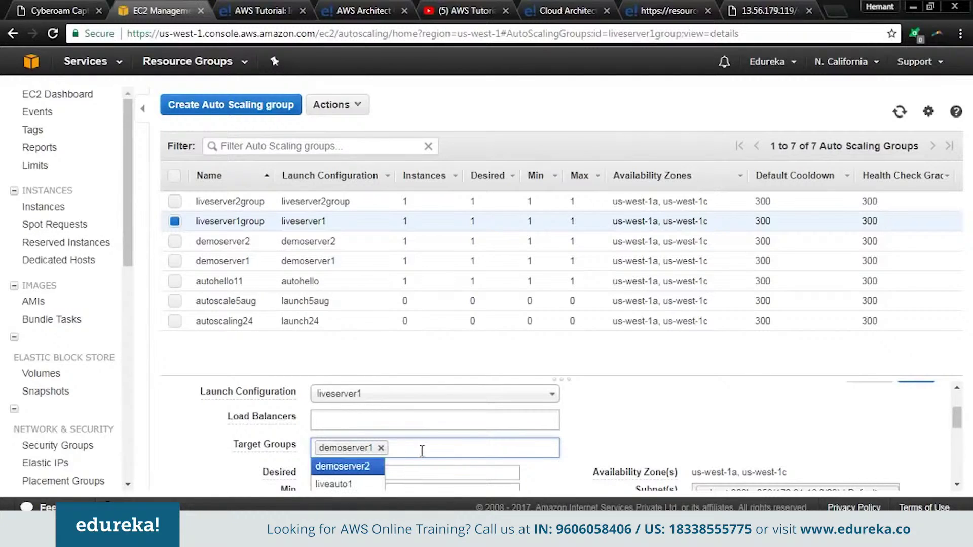
left_click(380, 448)
Assign the target group liveauto1 to liveserver1group, save the change and check the group's details.
scroll(365, 456, "down", 2)
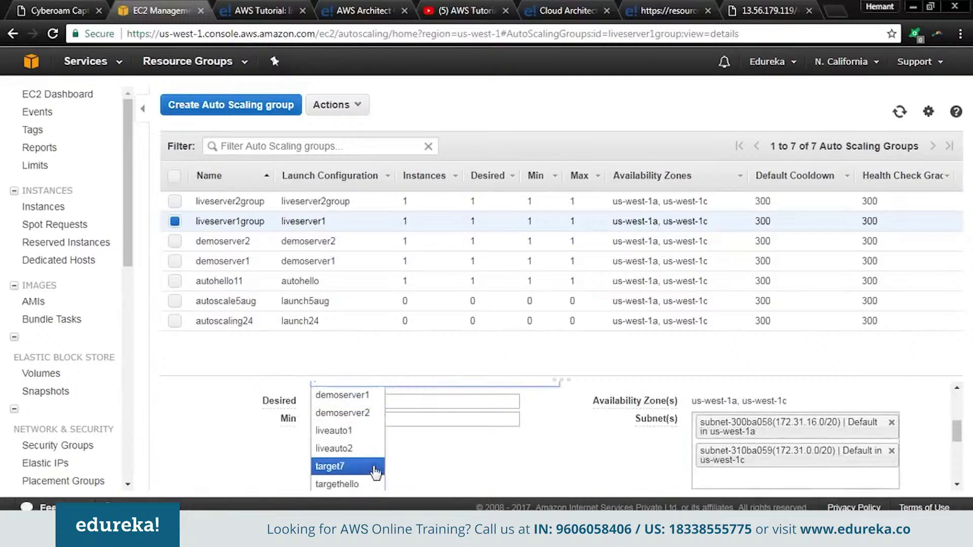
left_click(361, 432)
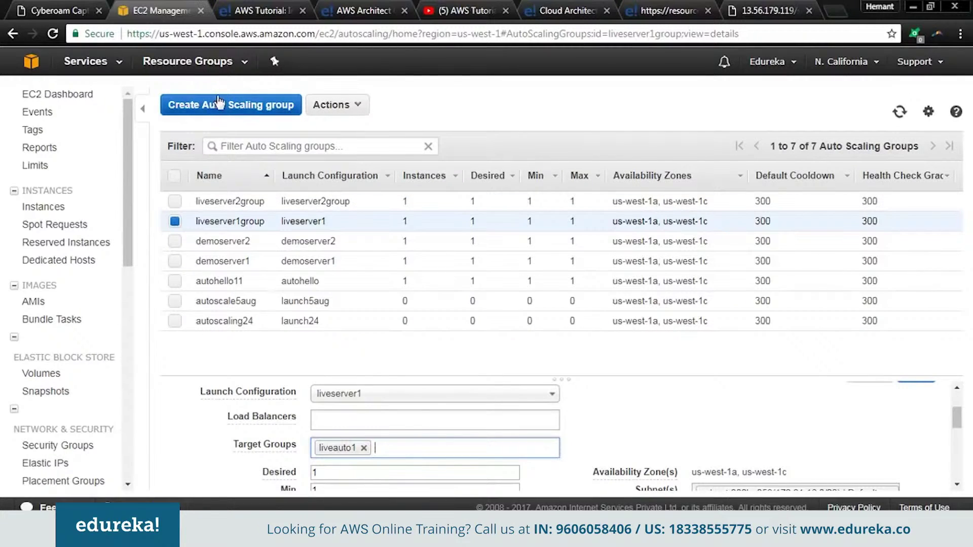
scroll(943, 426, "up", 1)
scroll(944, 426, "up", 3)
left_click(918, 446)
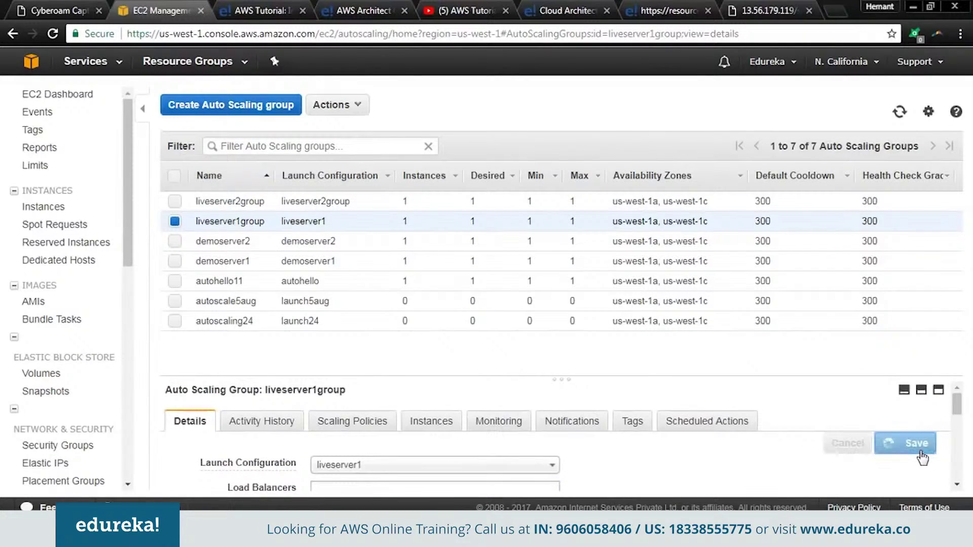
scroll(456, 467, "down", 1)
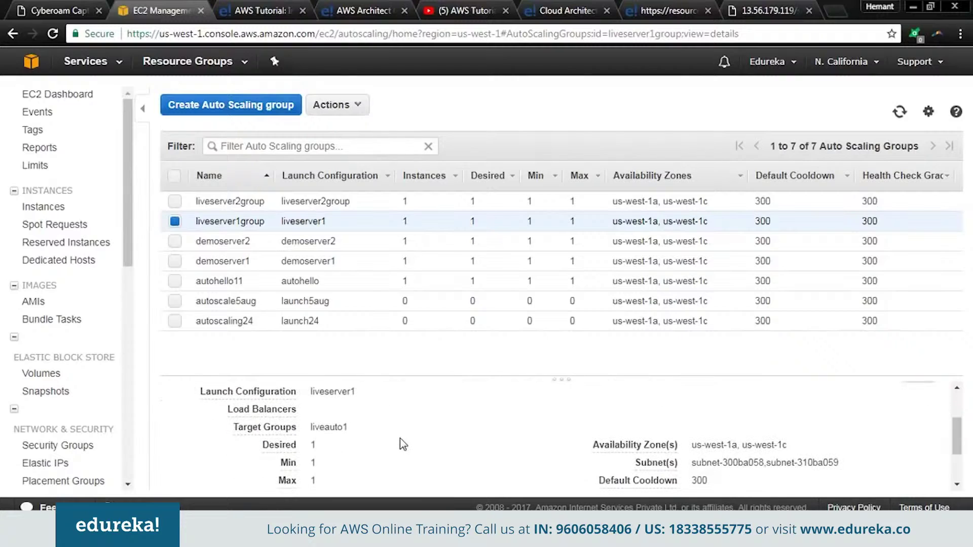
scroll(402, 443, "up", 1)
Edit liveserver2group to assign the target group liveauto2 to it, and save the change.
left_click_drag(201, 221, 268, 221)
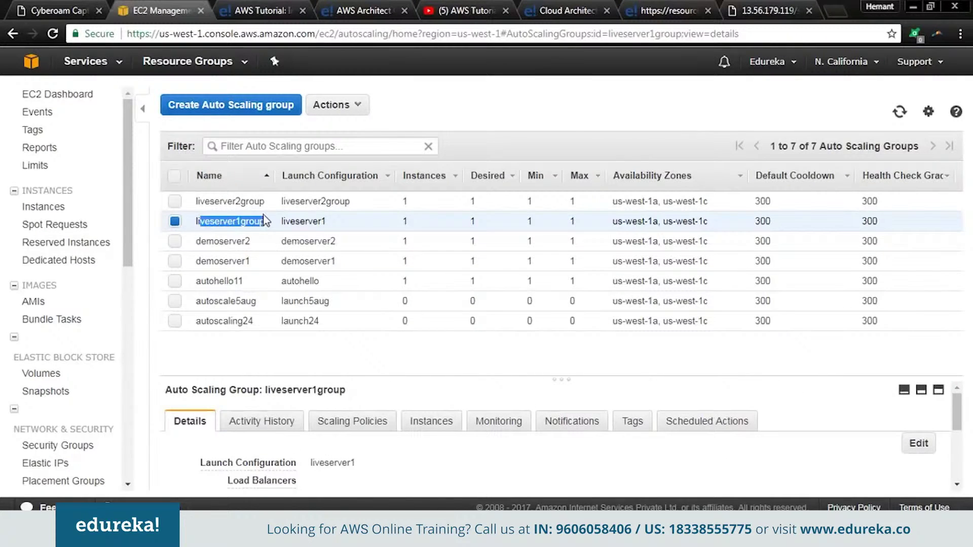
left_click(174, 221)
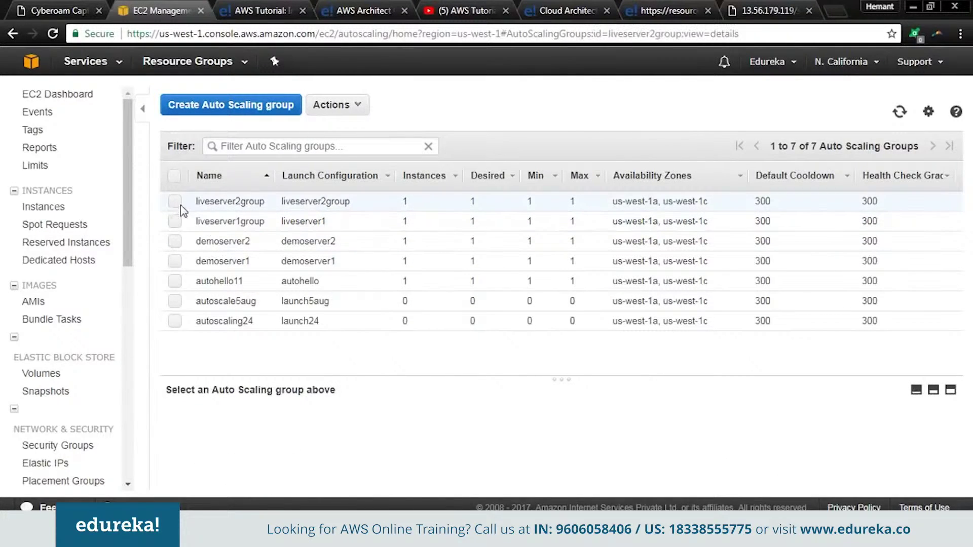
left_click(175, 202)
scroll(340, 436, "down", 1)
scroll(331, 411, "up", 2)
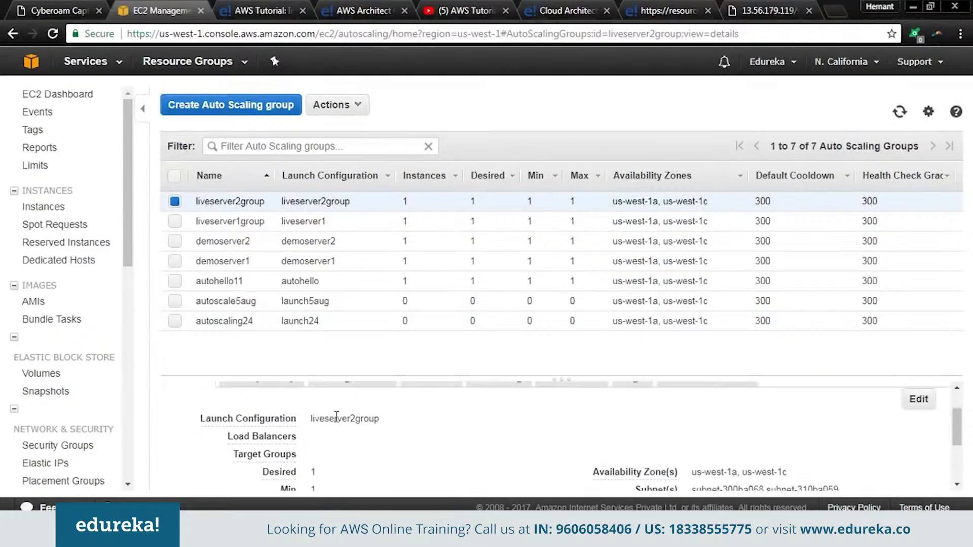
left_click(916, 443)
scroll(481, 452, "down", 1)
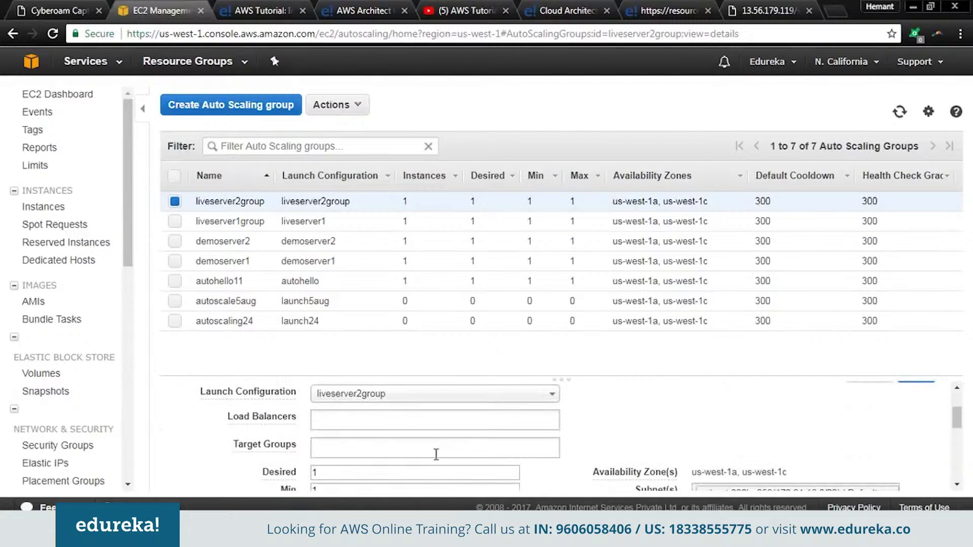
left_click(434, 449)
scroll(426, 469, "down", 2)
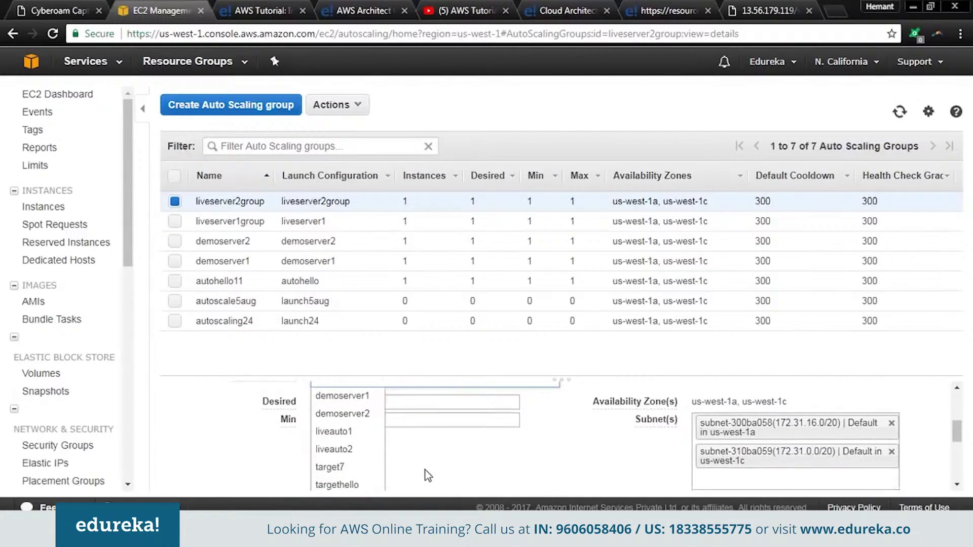
left_click(351, 449)
scroll(536, 441, "up", 3)
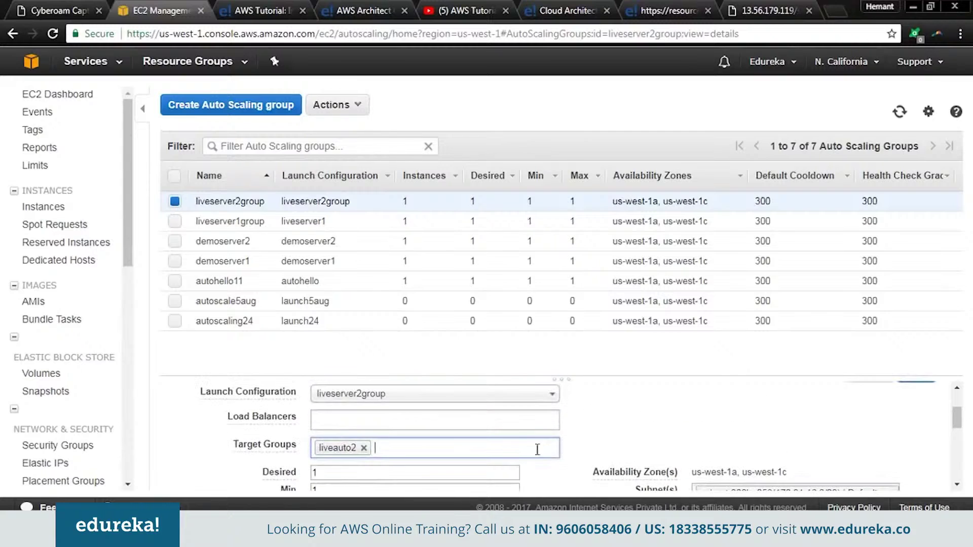
left_click(916, 444)
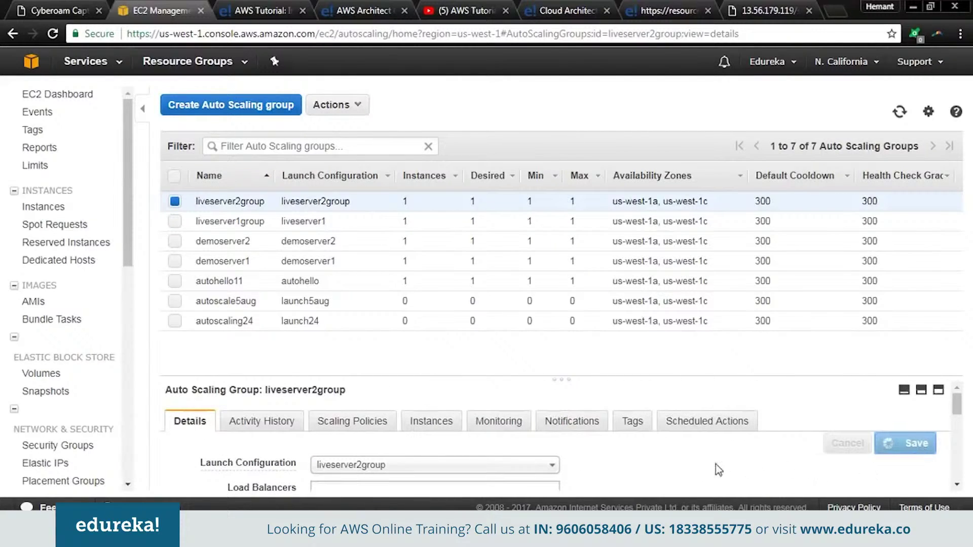
Review the target group assigned in the details of liveserver1group and of liveserver2group, and clear the selection.
left_click(175, 201)
left_click(174, 221)
scroll(455, 467, "down", 3)
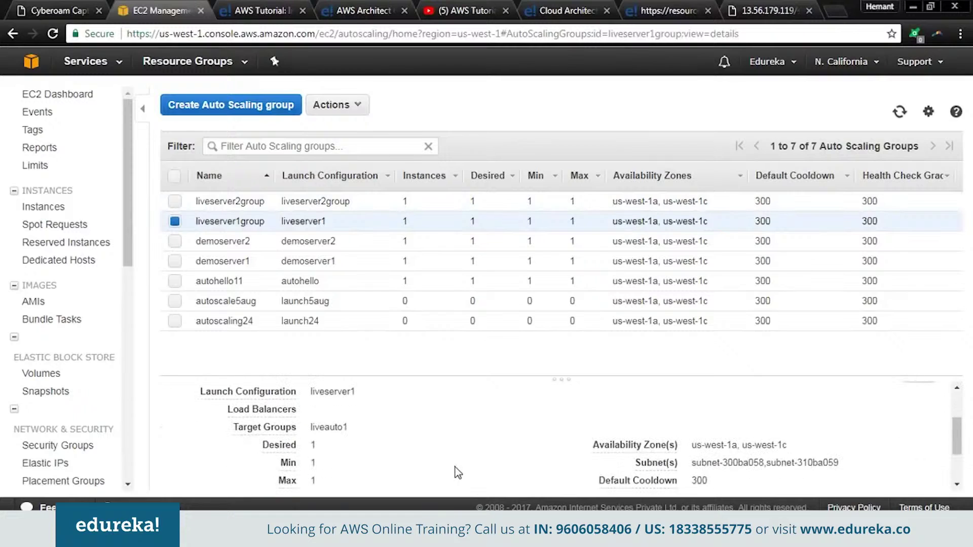
scroll(450, 466, "up", 3)
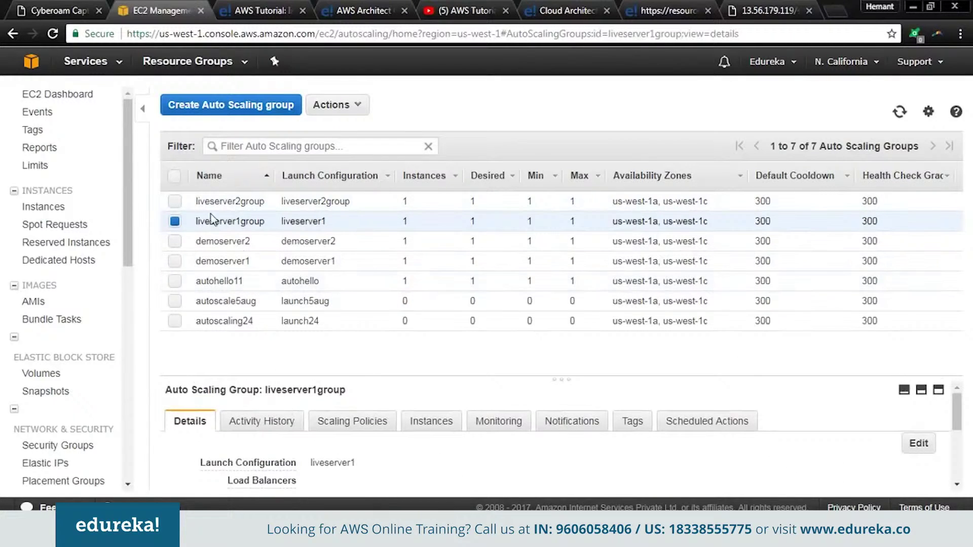
scroll(403, 461, "down", 3)
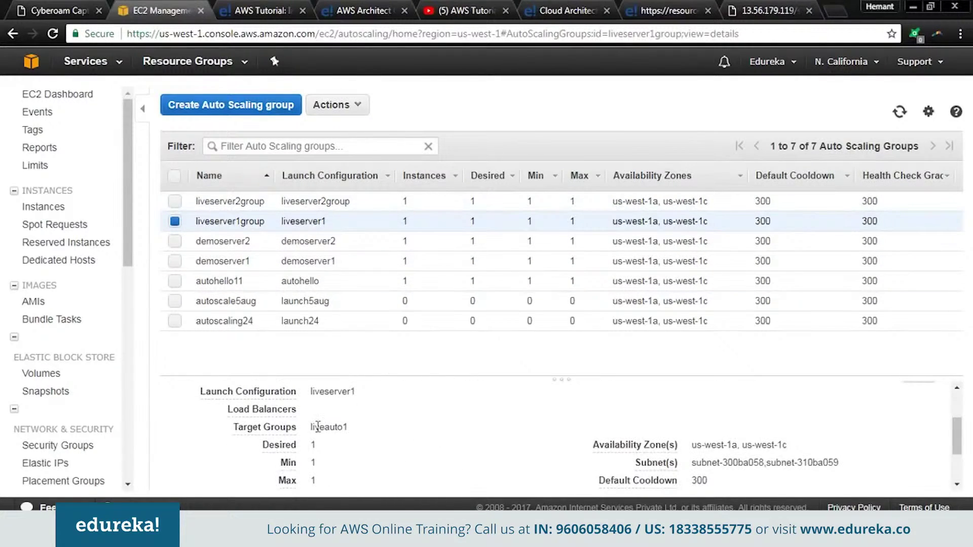
scroll(355, 430, "up", 3)
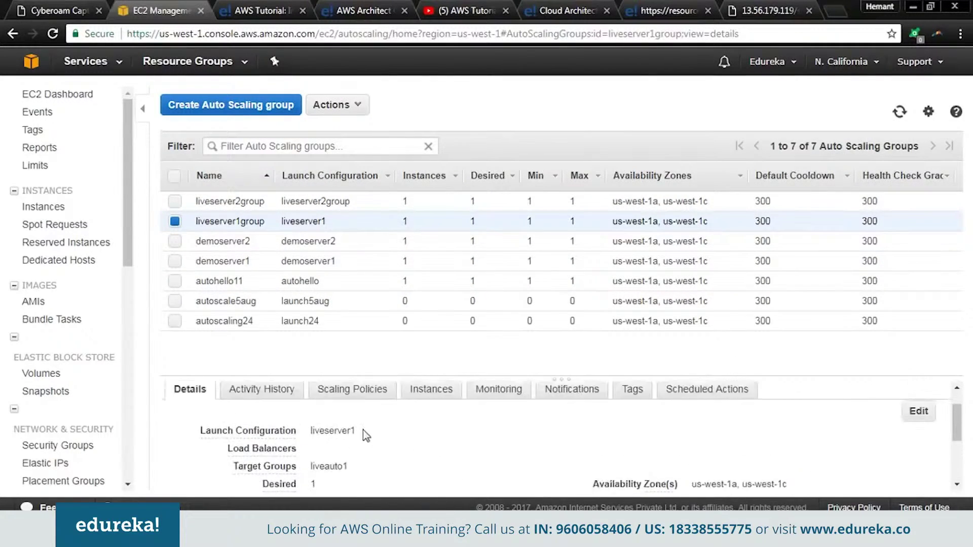
left_click(175, 221)
left_click(175, 201)
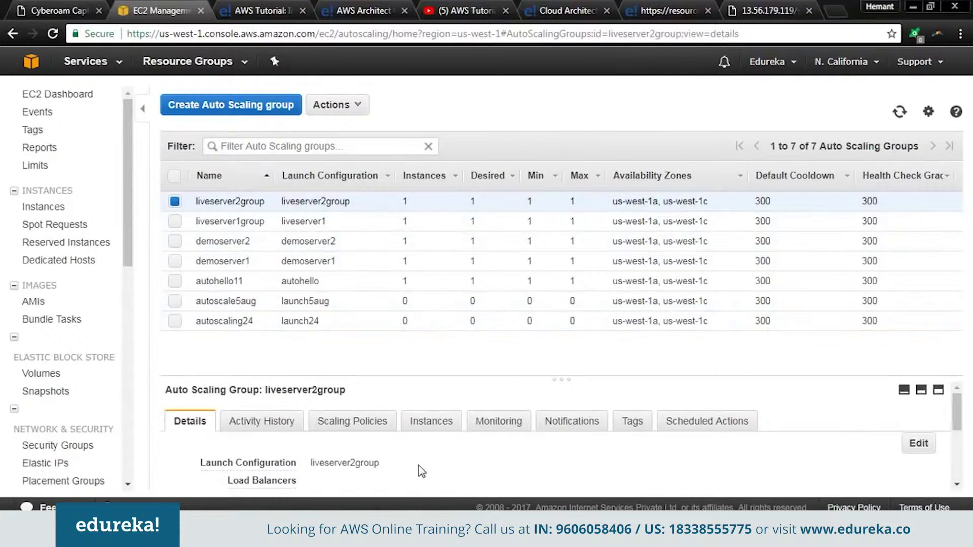
scroll(405, 456, "down", 3)
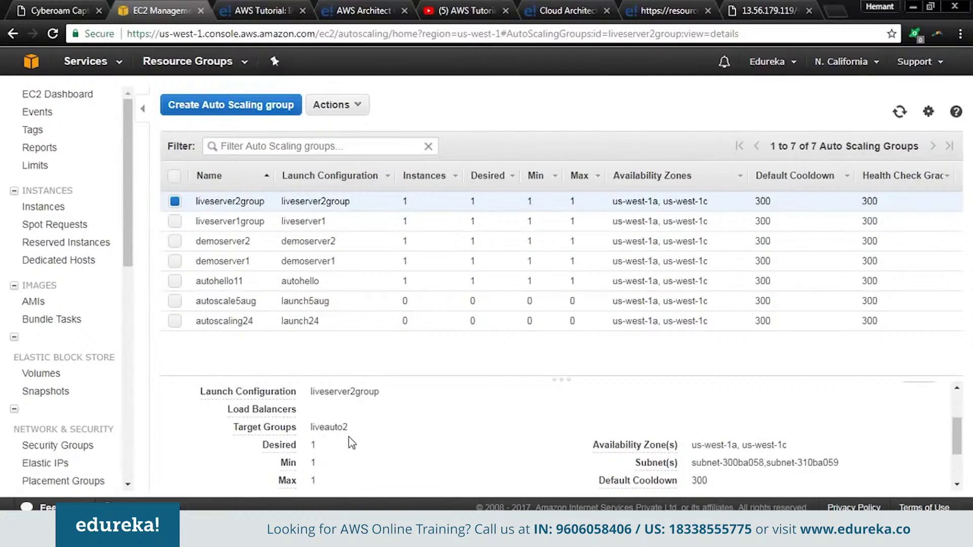
left_click(176, 216)
Open the load balancer list and select liveloadbalancer to show its details.
scroll(81, 380, "down", 3)
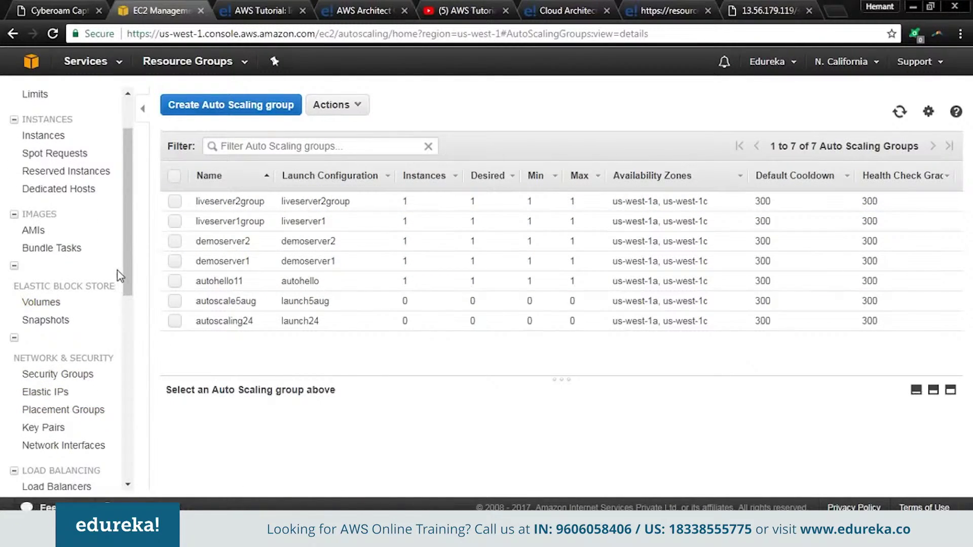
scroll(123, 282, "down", 3)
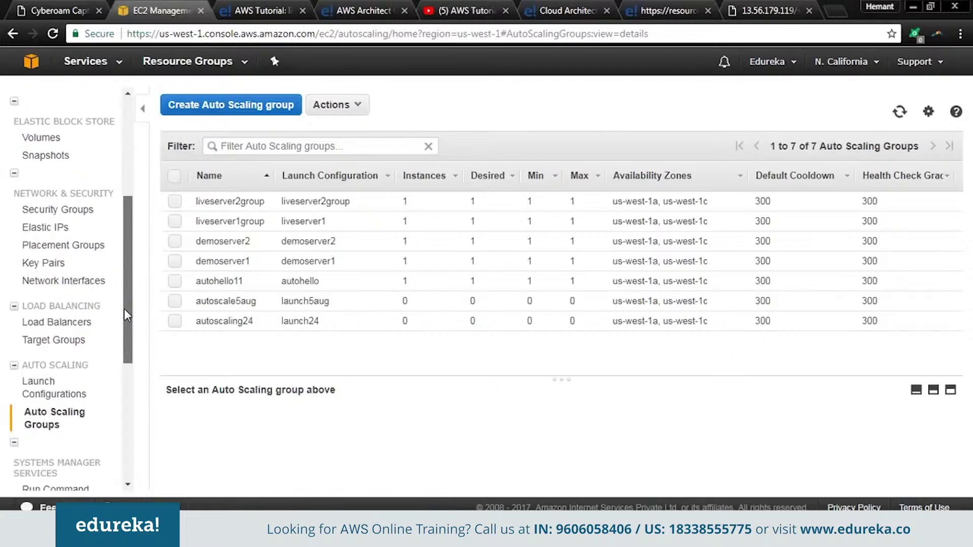
left_click(65, 323)
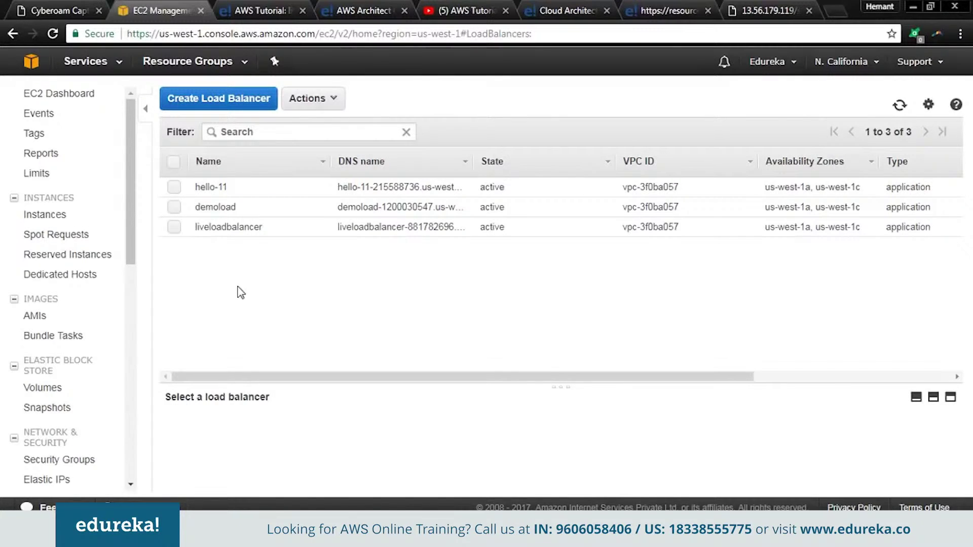
left_click(174, 227)
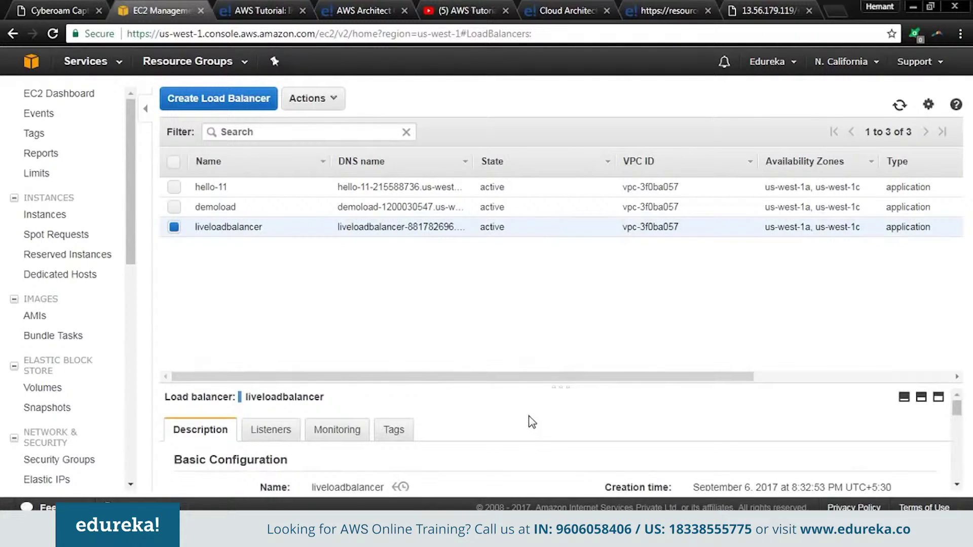
Review the details of liveloadbalancer, then open the rules of its HTTP : 80 listener and examine the default action.
scroll(530, 421, "down", 2)
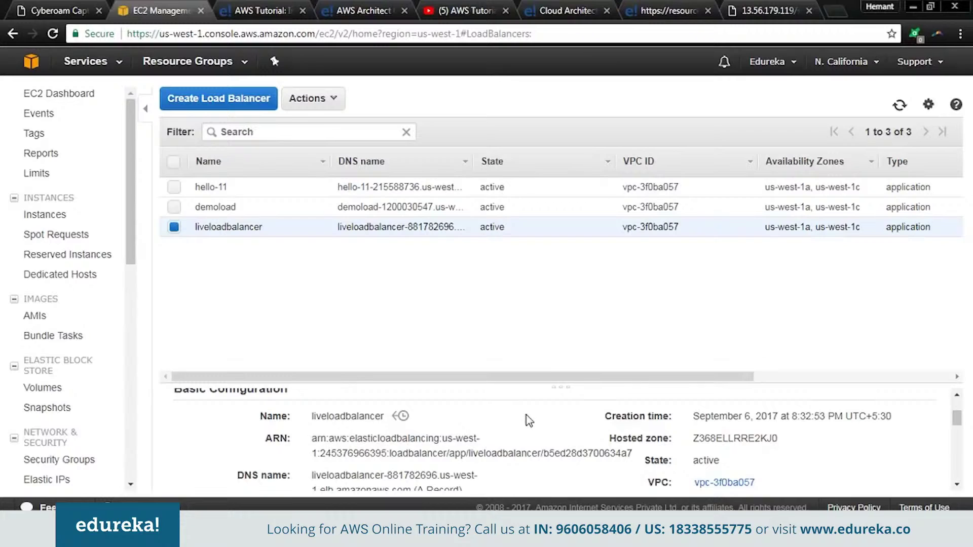
scroll(490, 390, "up", 2)
scroll(493, 425, "down", 2)
scroll(493, 426, "up", 3)
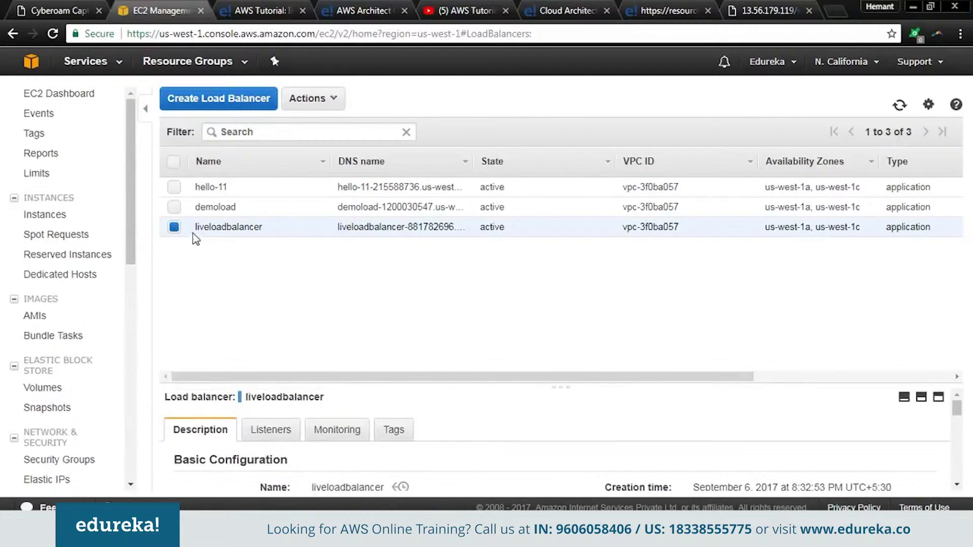
left_click(282, 431)
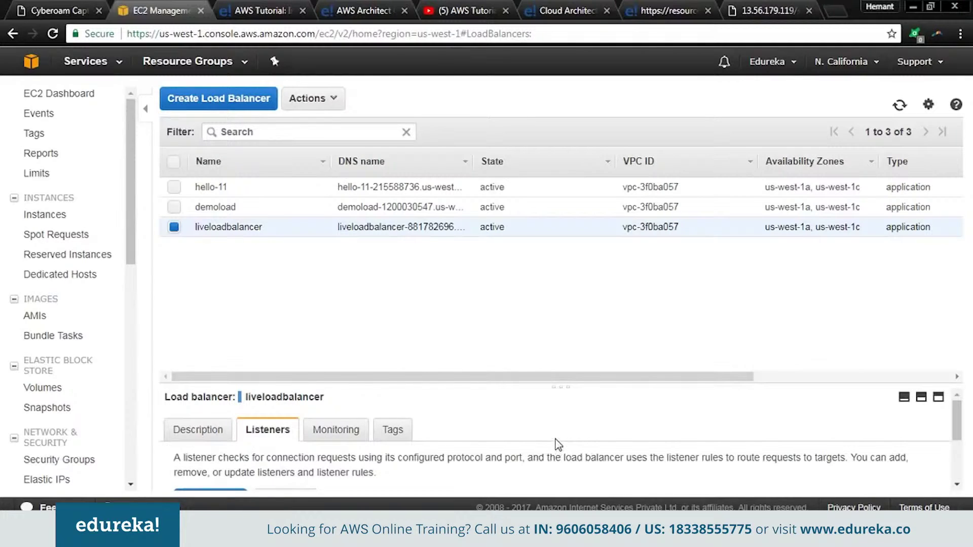
scroll(548, 443, "down", 2)
scroll(545, 451, "down", 1)
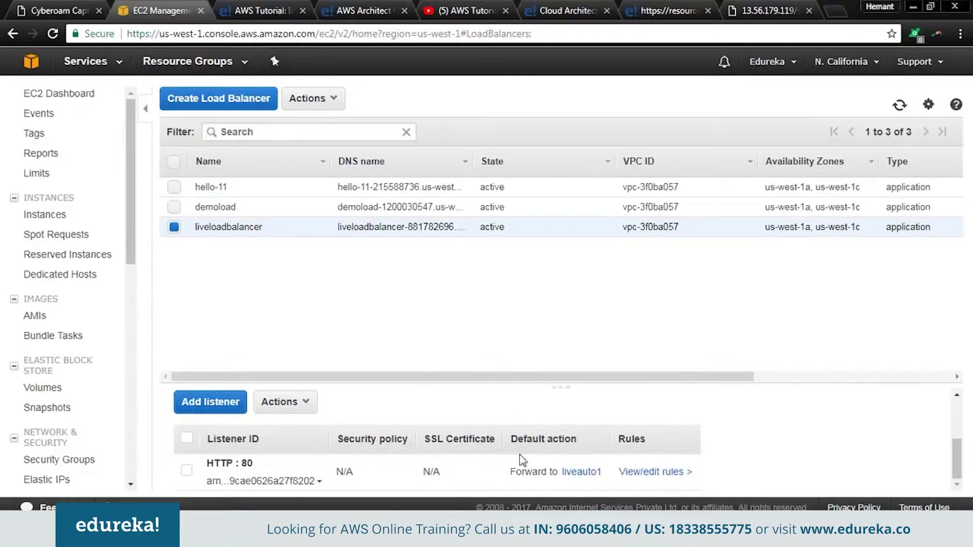
left_click(653, 479)
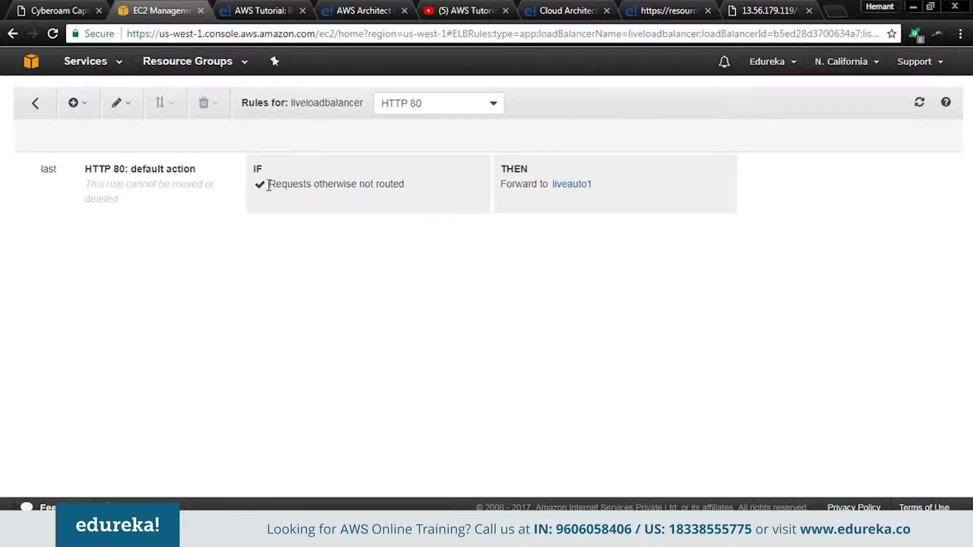
left_click_drag(267, 184, 415, 193)
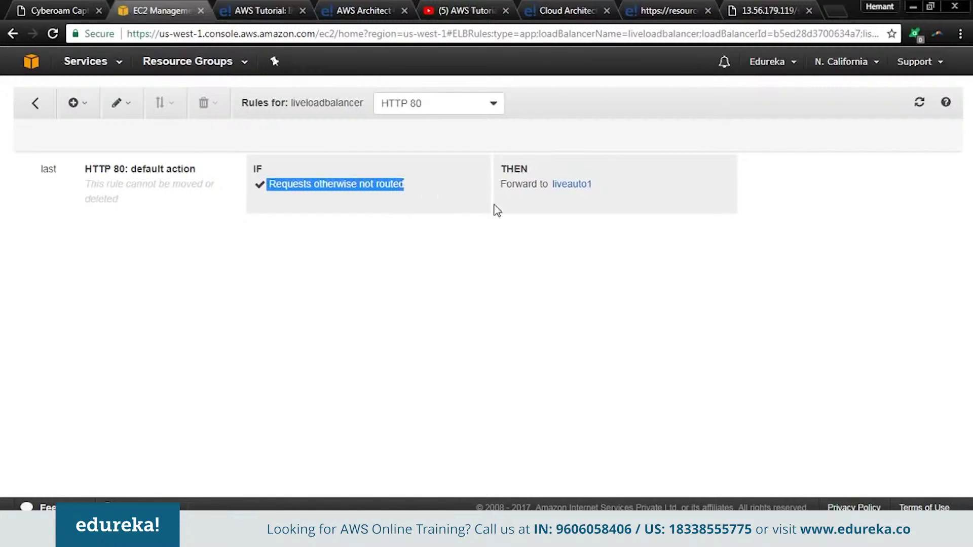
left_click(567, 198)
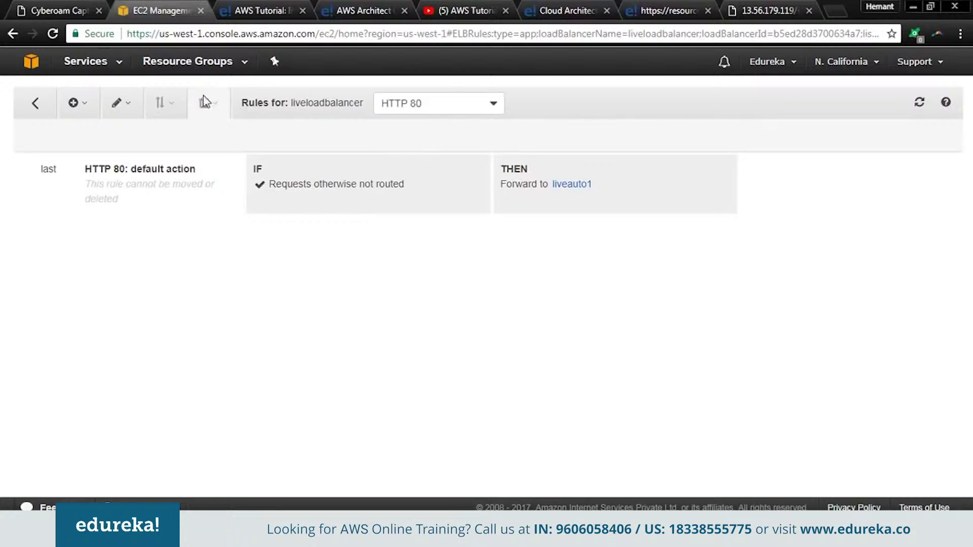
Insert a new rule above the default action of the HTTP 80 listener with the path condition /server1/*.
left_click(79, 108)
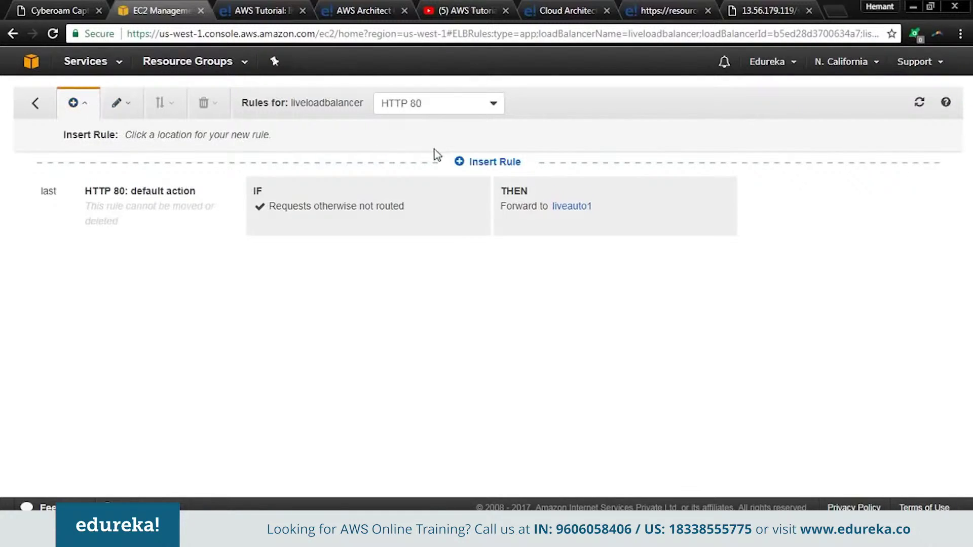
left_click(477, 163)
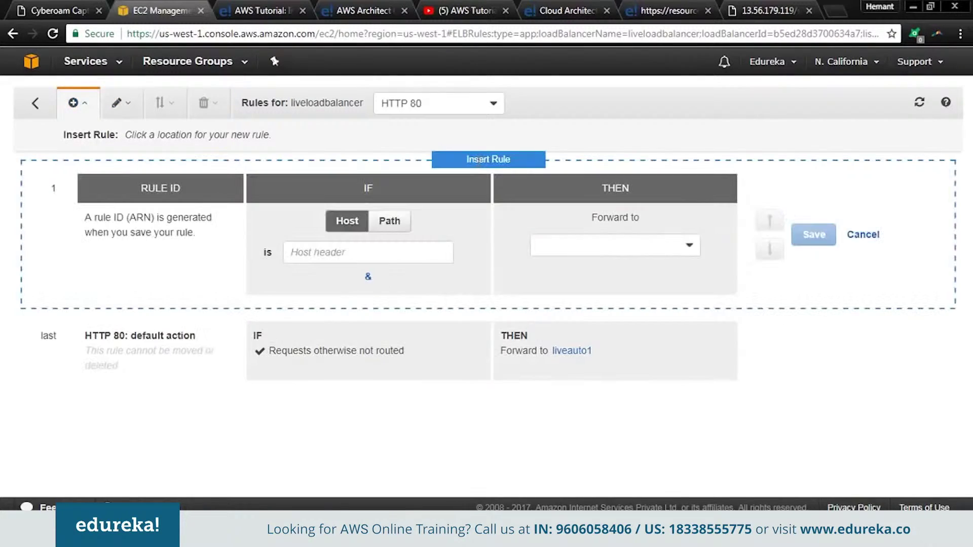
left_click(375, 251)
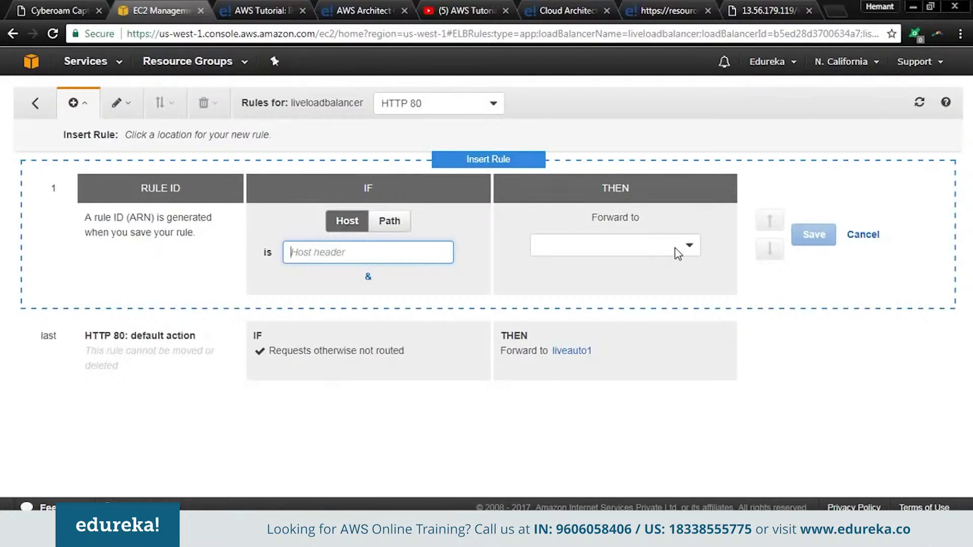
left_click(390, 227)
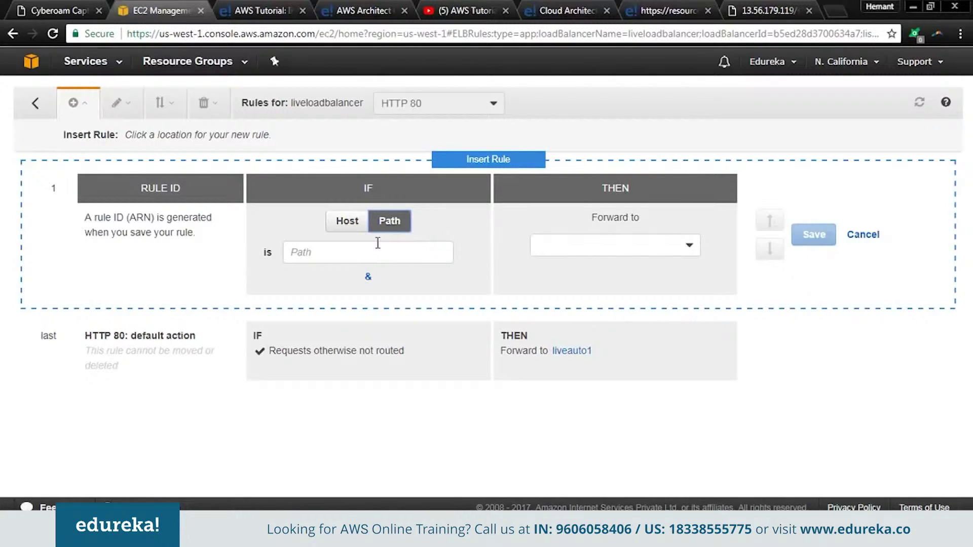
left_click(393, 255)
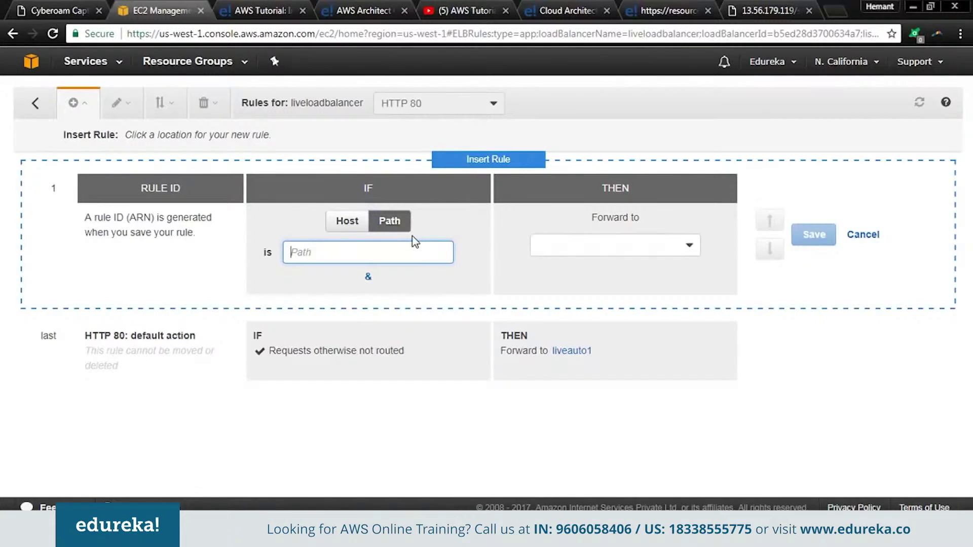
type("/server1/*")
Set the /server1/* rule to forward to the target group liveauto1 and save the rule.
left_click_drag(593, 221, 637, 218)
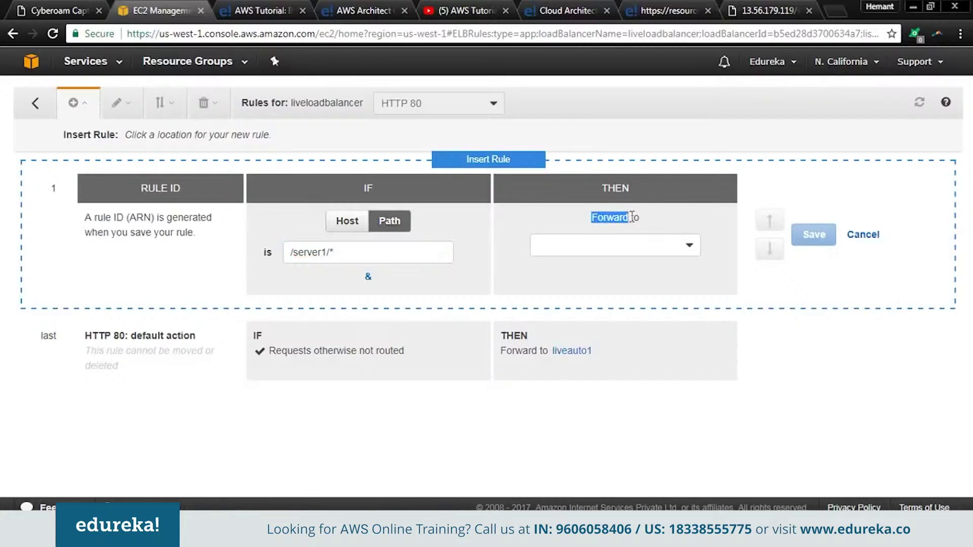
left_click(665, 251)
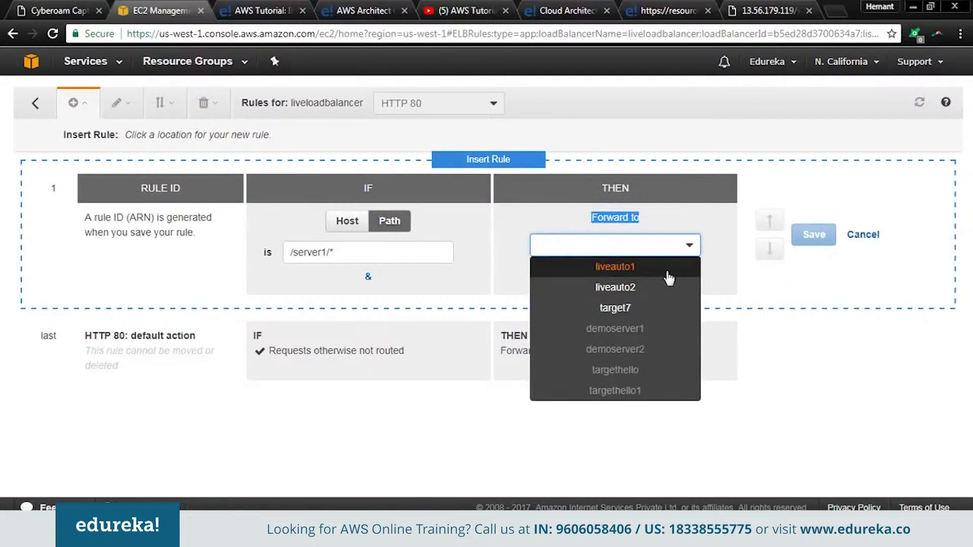
left_click(666, 271)
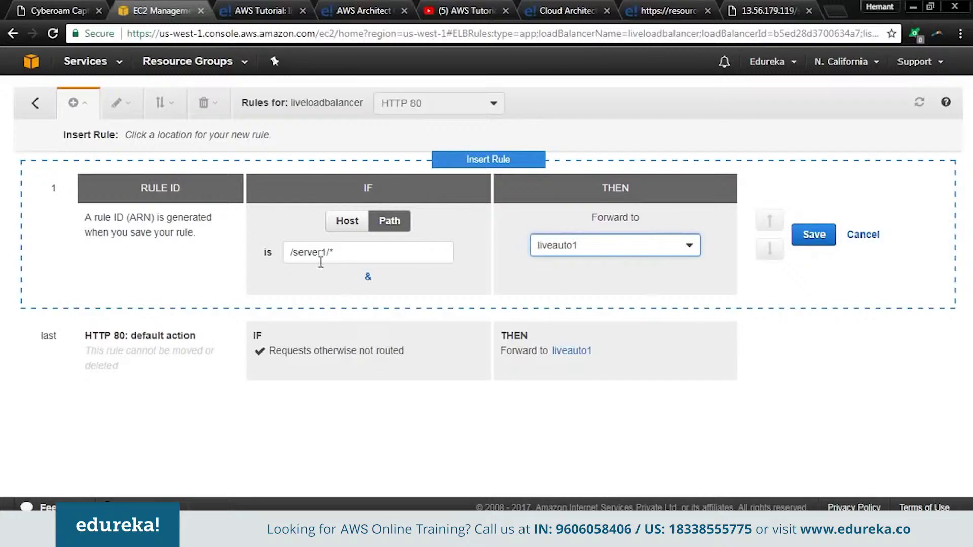
left_click_drag(293, 253, 327, 255)
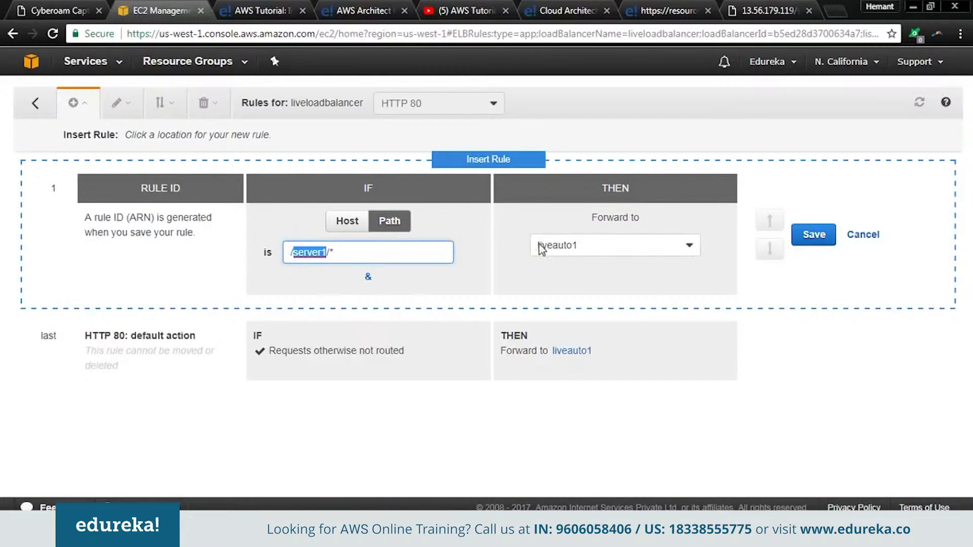
left_click(813, 236)
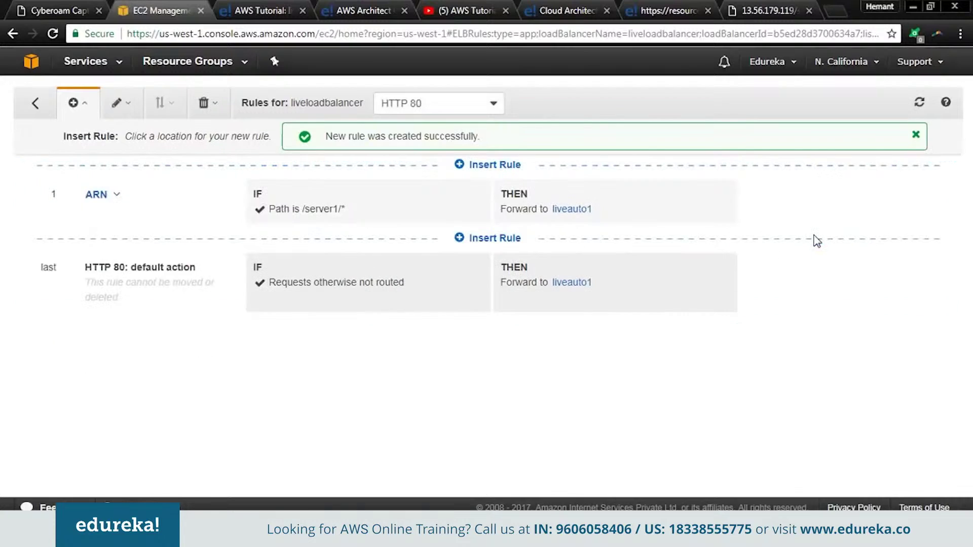
Insert and save another rule above the /server1/* rule that forwards the path /server2/* to liveauto2.
left_click(492, 164)
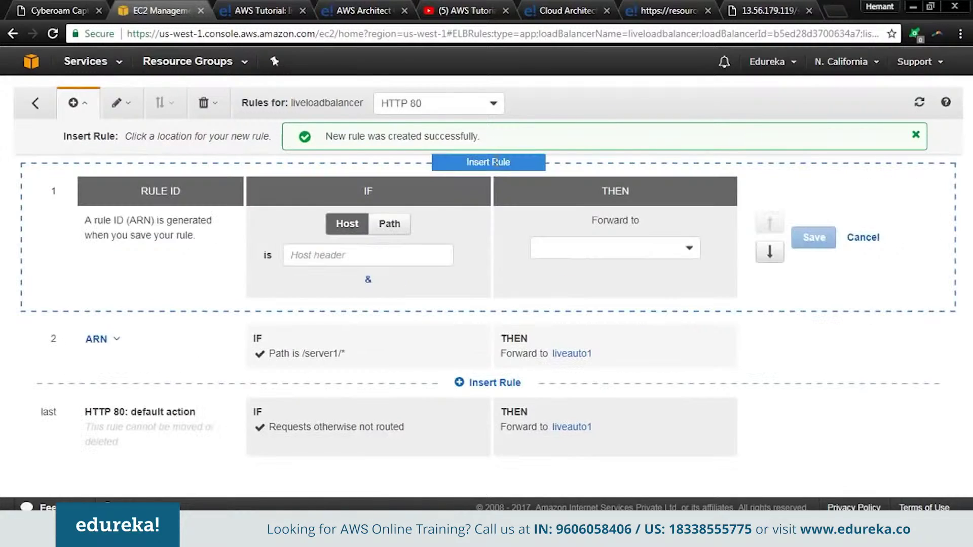
left_click(371, 255)
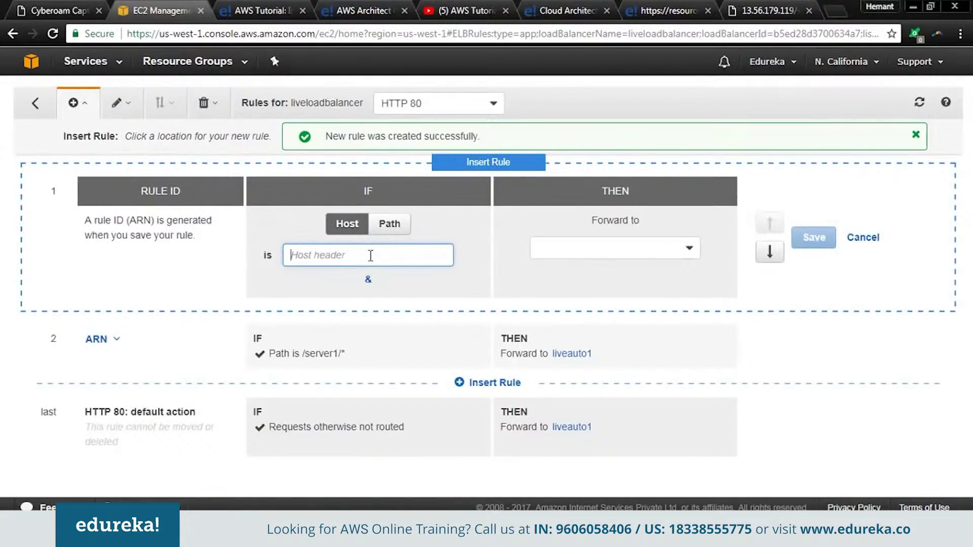
left_click(391, 229)
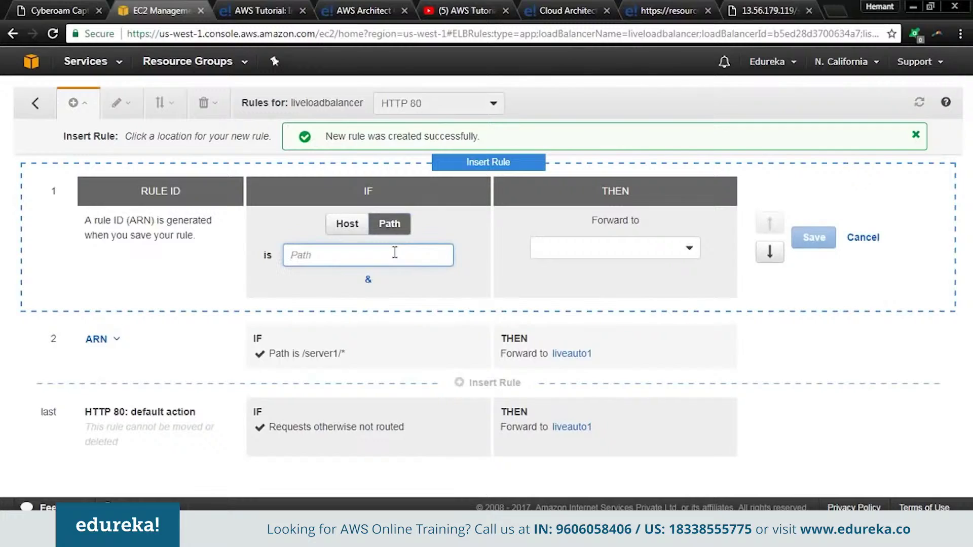
type("/server2/*")
left_click(679, 253)
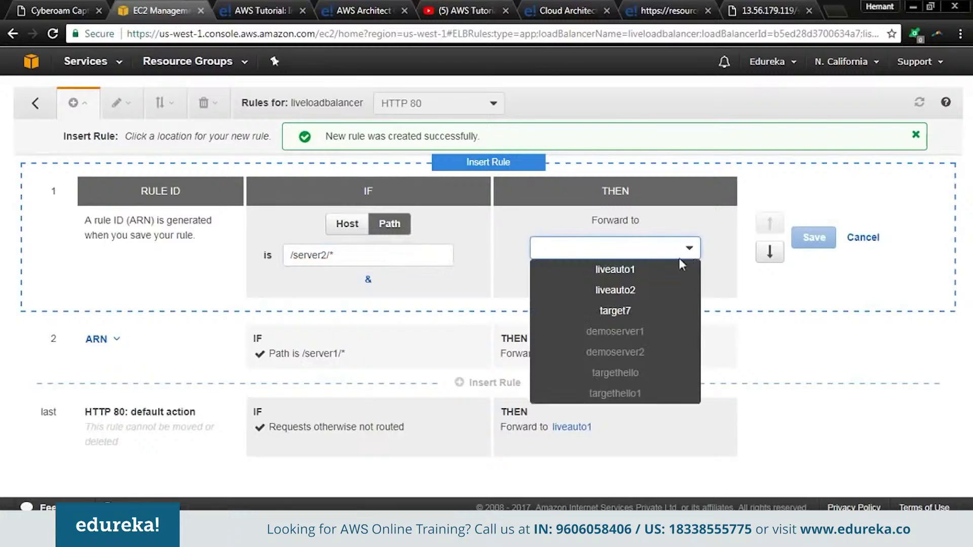
left_click(671, 290)
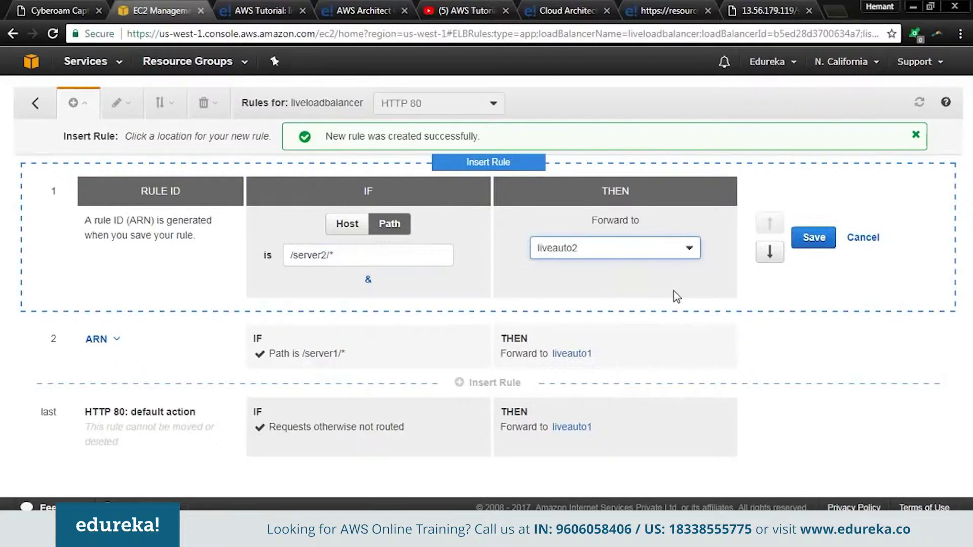
left_click(810, 238)
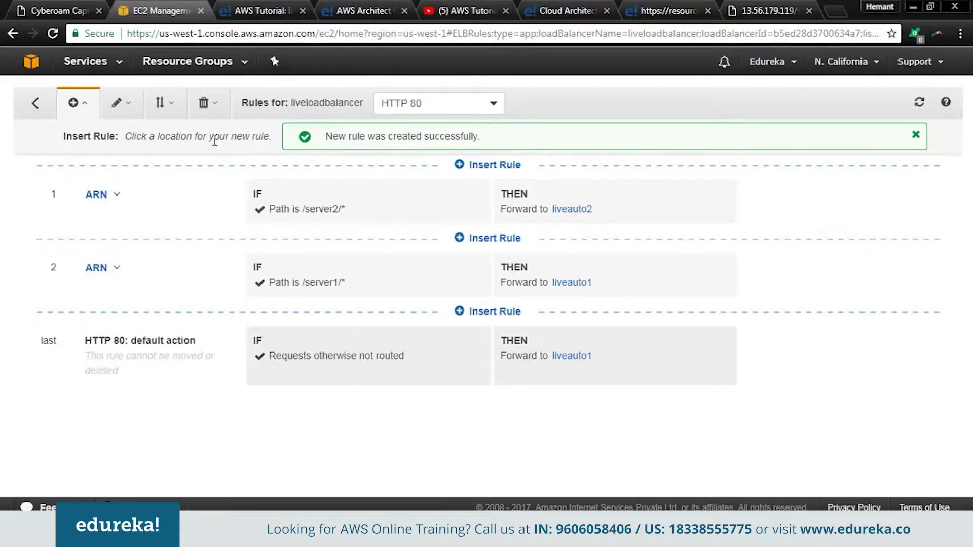
Return to the load balancer list, select liveloadbalancer and copy its DNS name without the record type.
left_click(35, 103)
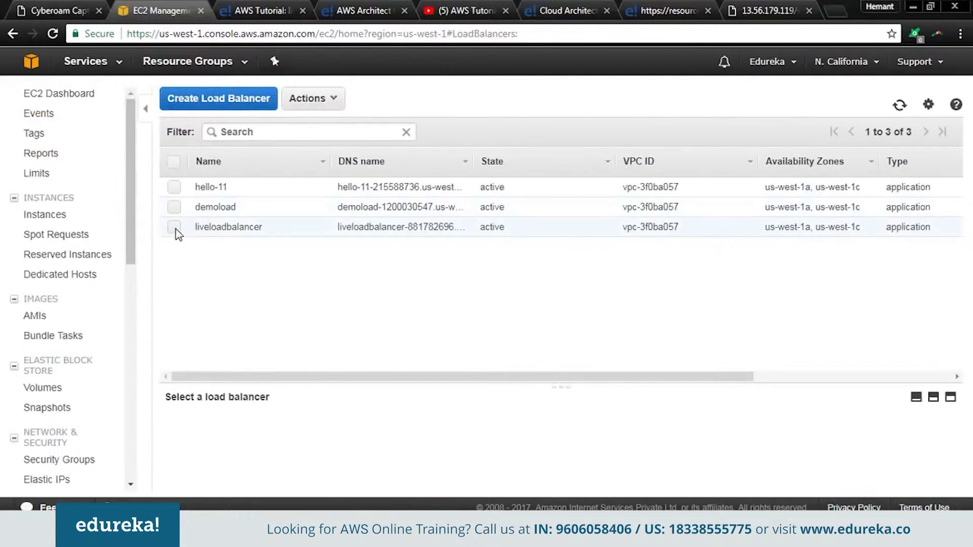
left_click(174, 227)
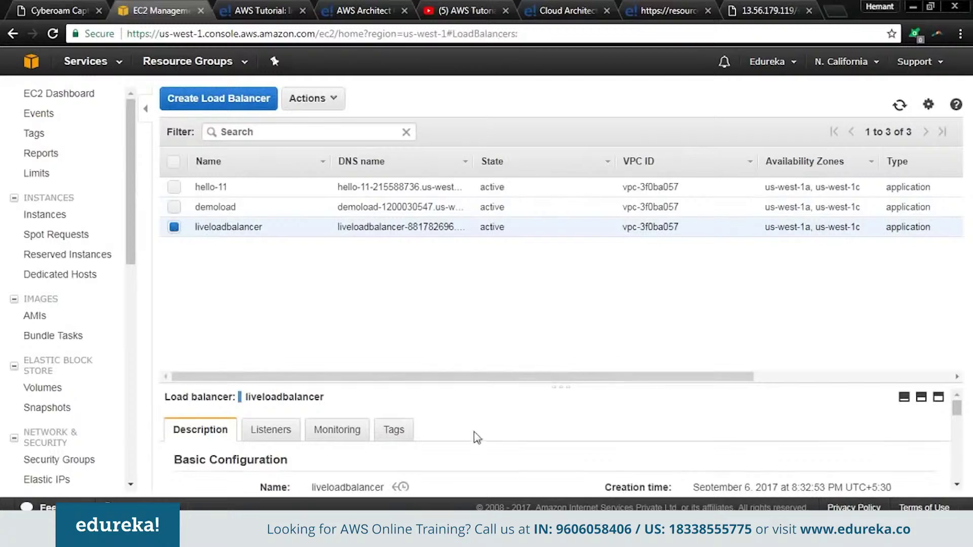
scroll(497, 447, "down", 3)
scroll(496, 447, "down", 1)
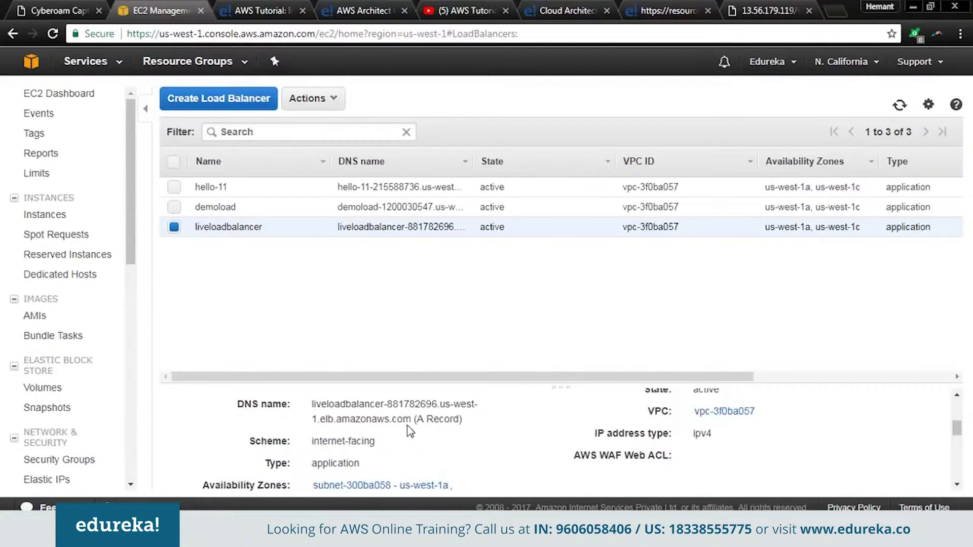
left_click_drag(412, 422, 310, 406)
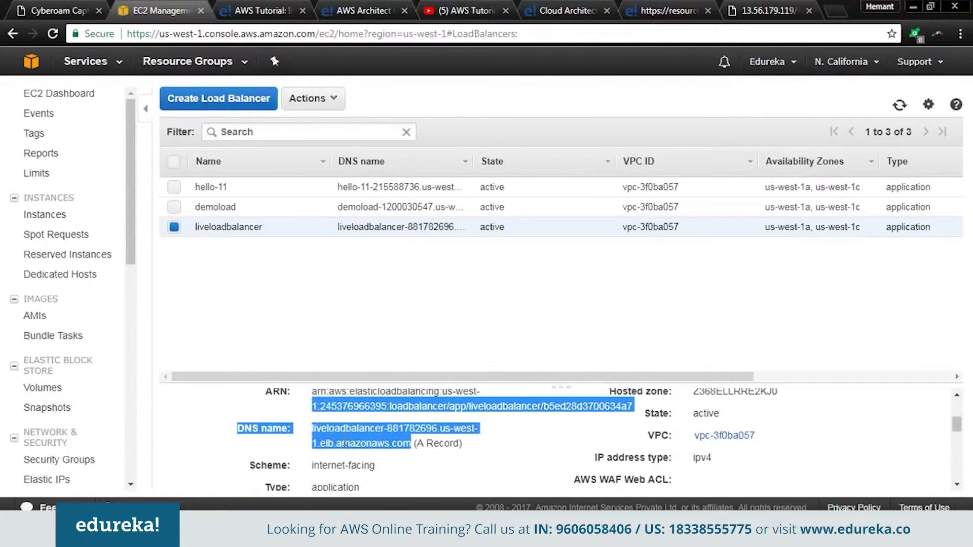
left_click(369, 444)
left_click_drag(411, 448, 314, 425)
key("ctrl+c")
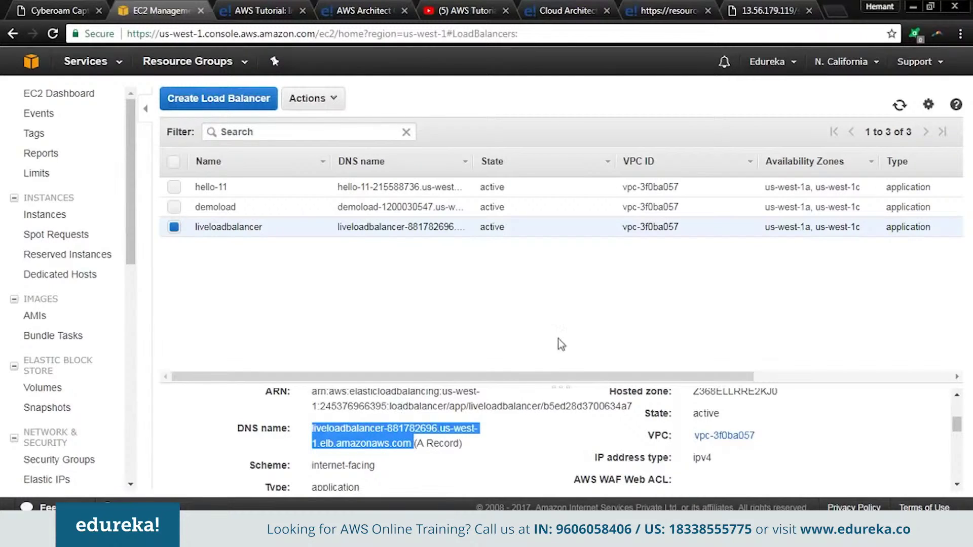
Load the copied load balancer DNS name in a new browser tab.
left_click(841, 9)
key("ctrl+v")
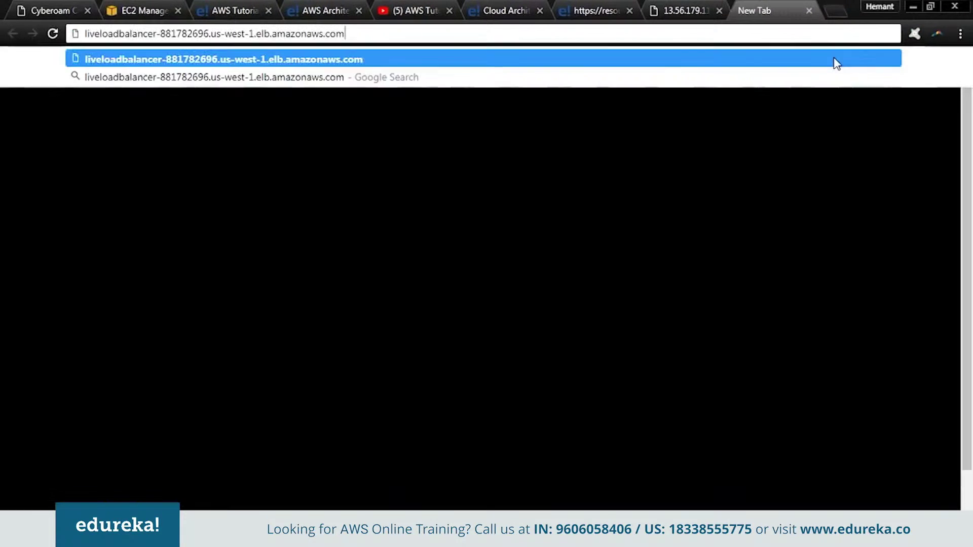
key("Return")
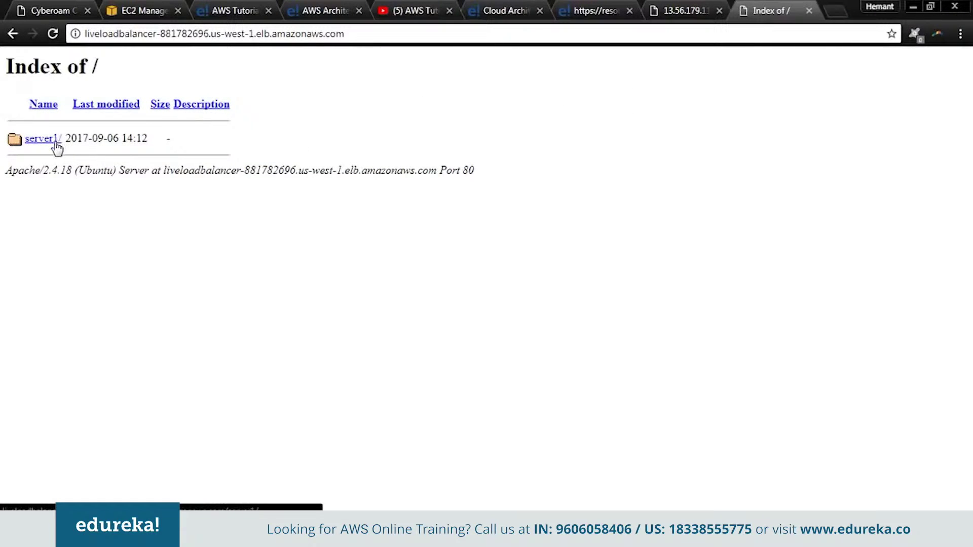
Test the first path rule by loading the load balancer address with /server1 appended.
left_click(388, 31)
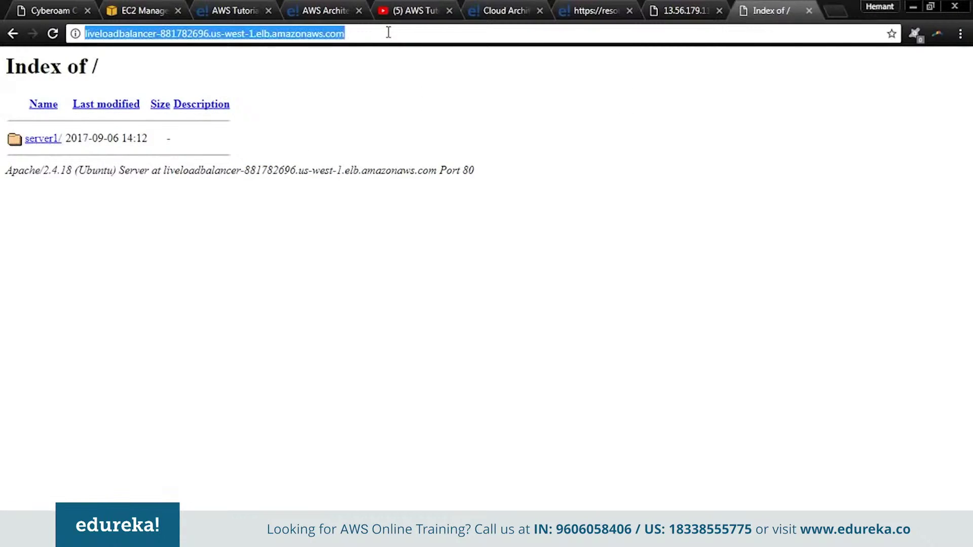
left_click(388, 32)
type("/server")
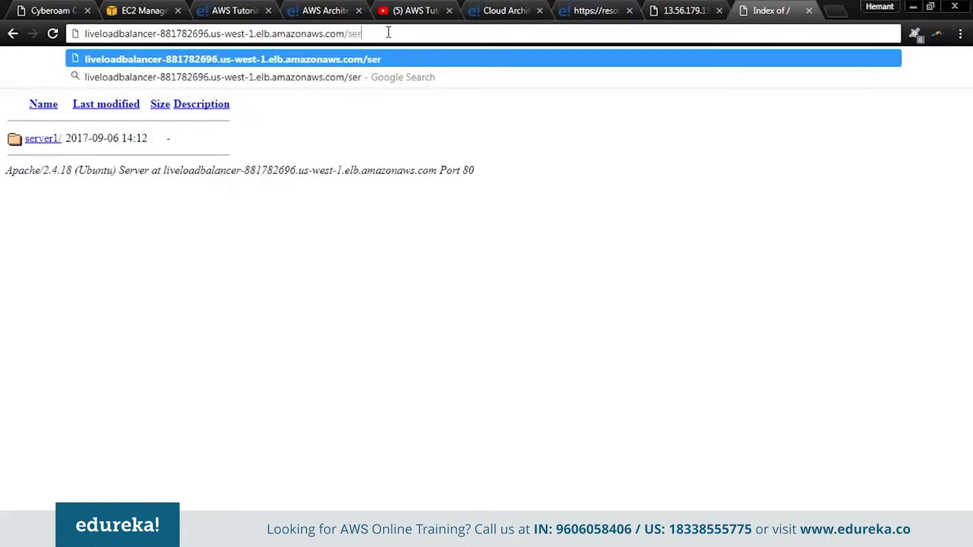
type("1")
key("Return")
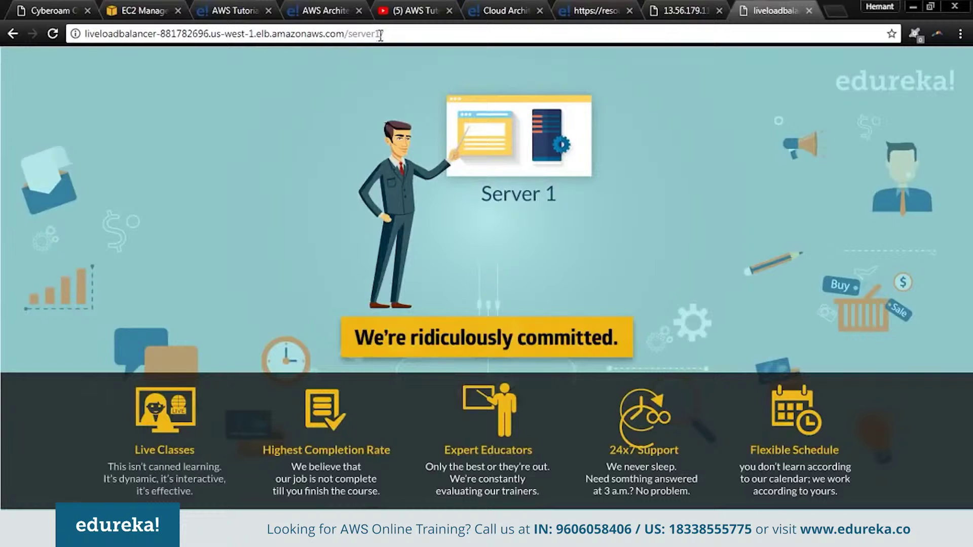
Test the second path rule by changing the path in the load balancer address to /server2/ and loading it.
left_click(388, 32)
key("Return")
key("Left")
key("BackSpace")
type("2")
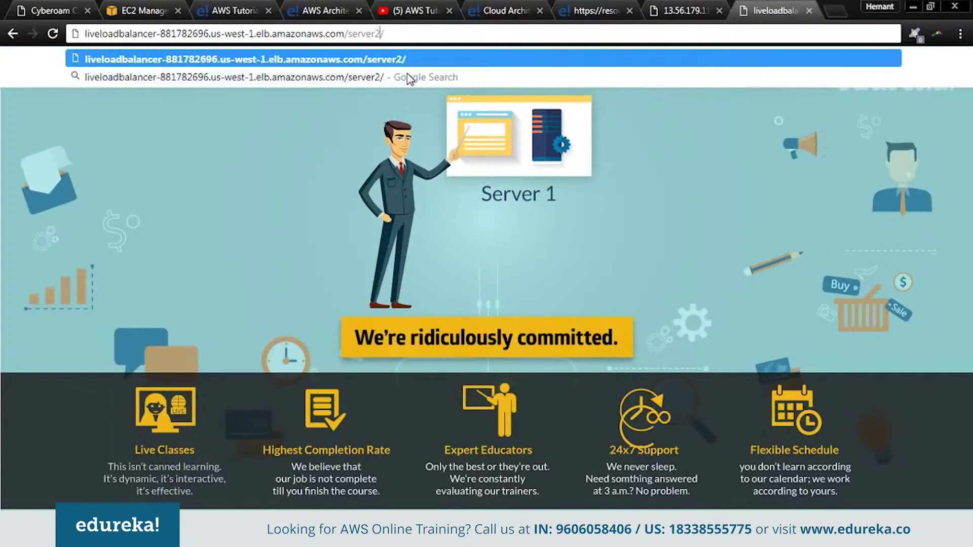
key("Return")
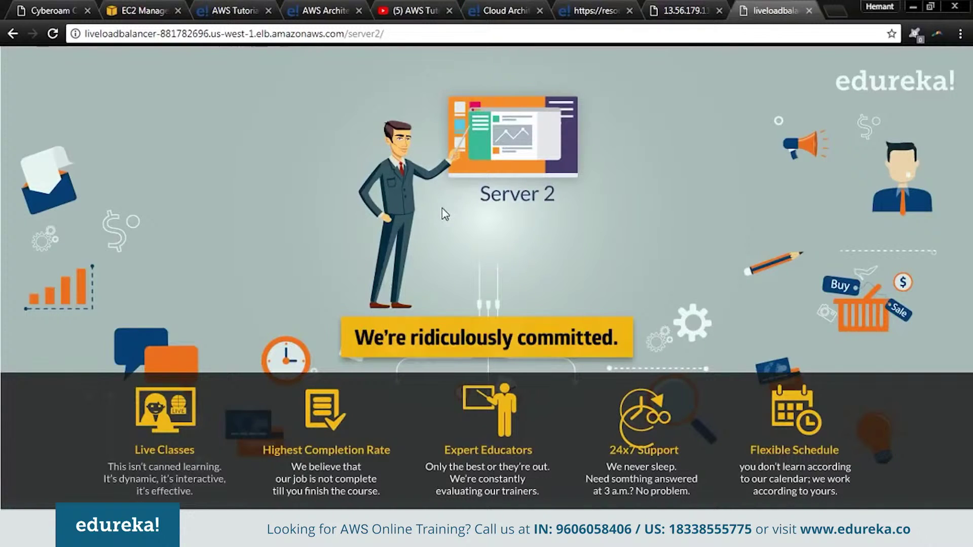
Return to the EC2 console, open the running instances, select server1 and copy its IPv4 public IP.
left_click(134, 10)
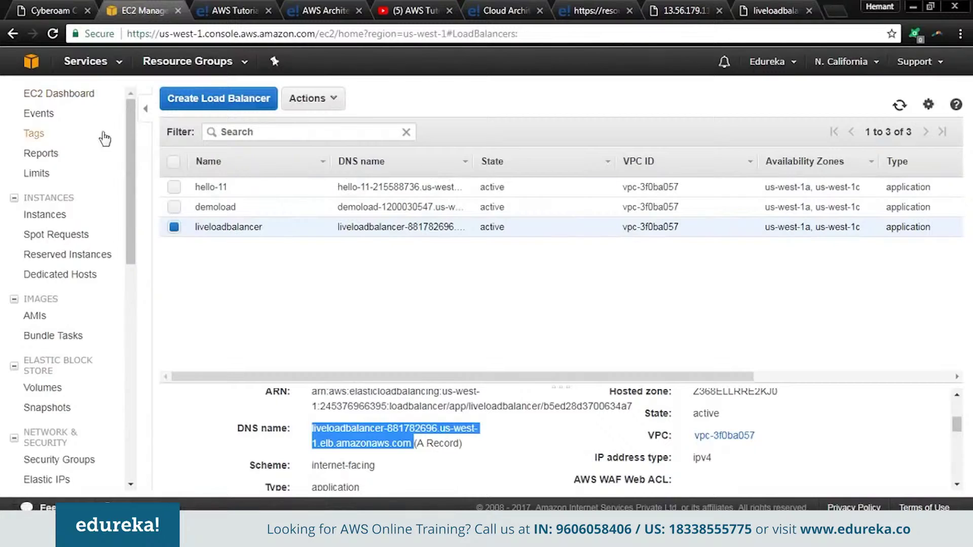
left_click(81, 101)
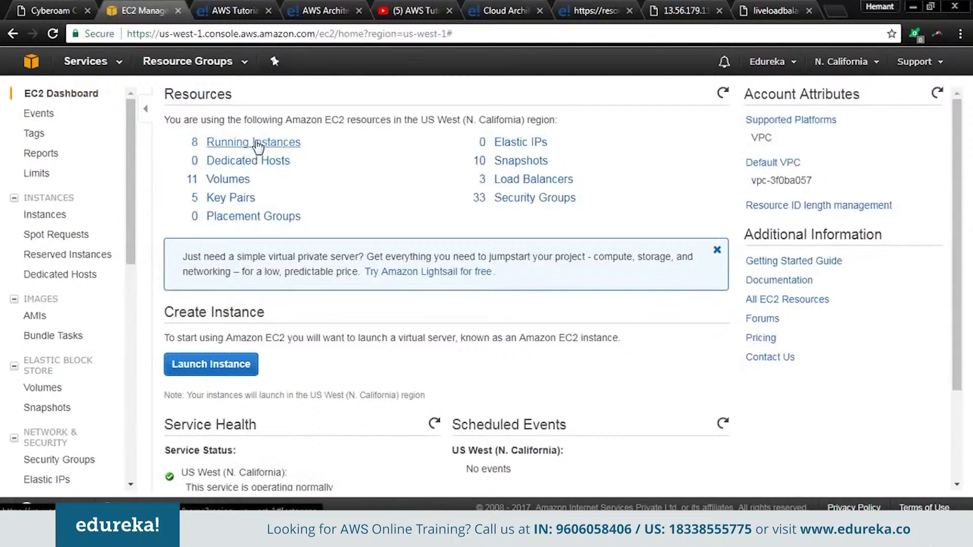
left_click(258, 146)
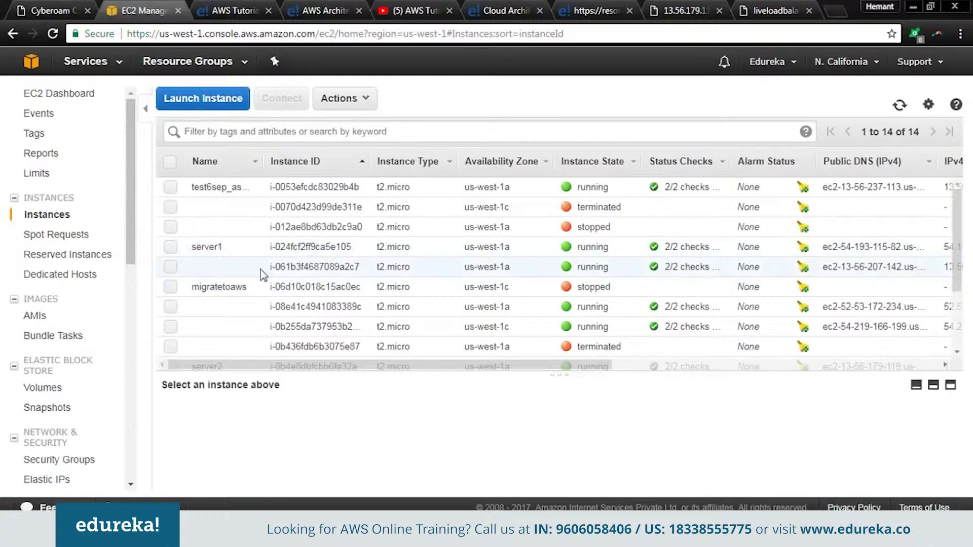
left_click(170, 247)
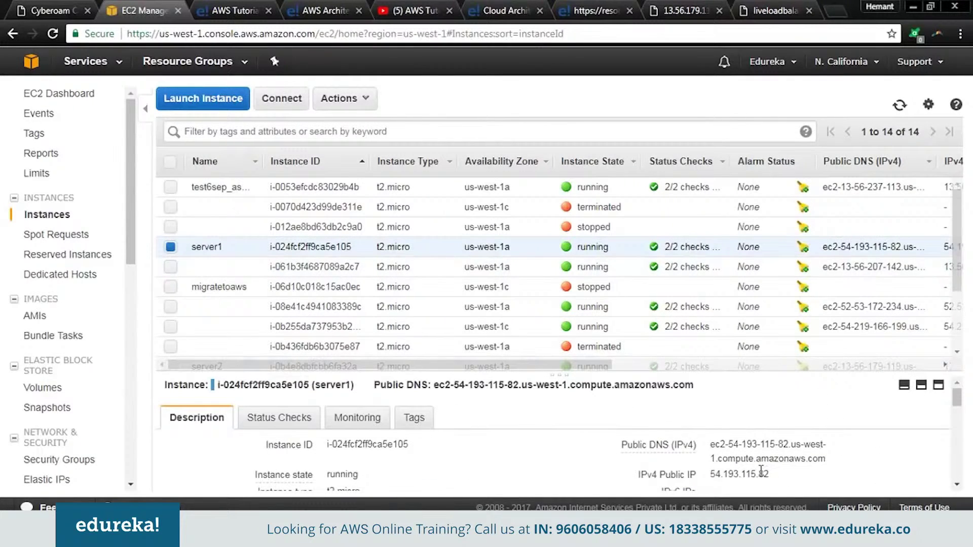
double_click(761, 473)
key("ctrl+c")
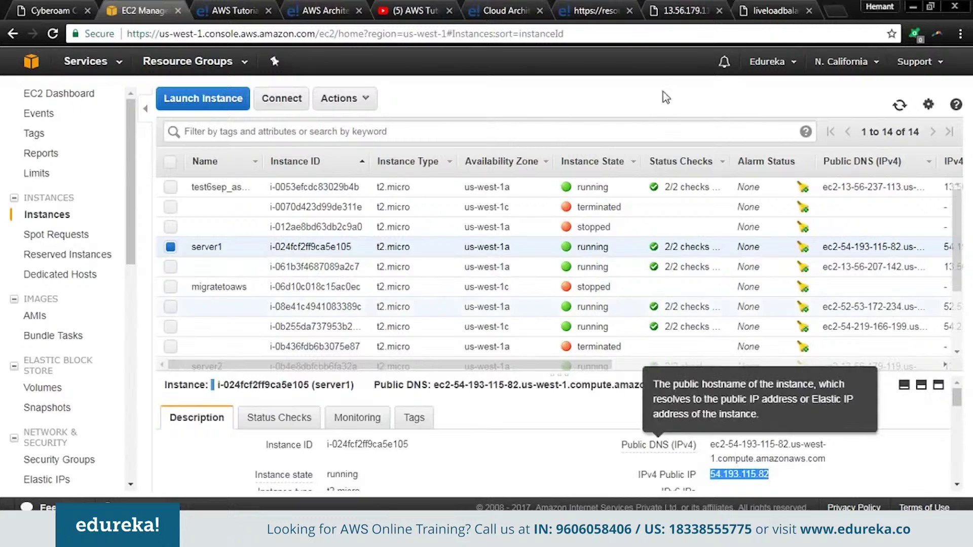
Load server1's copied public IP in a new browser tab.
left_click(845, 14)
key("ctrl+v")
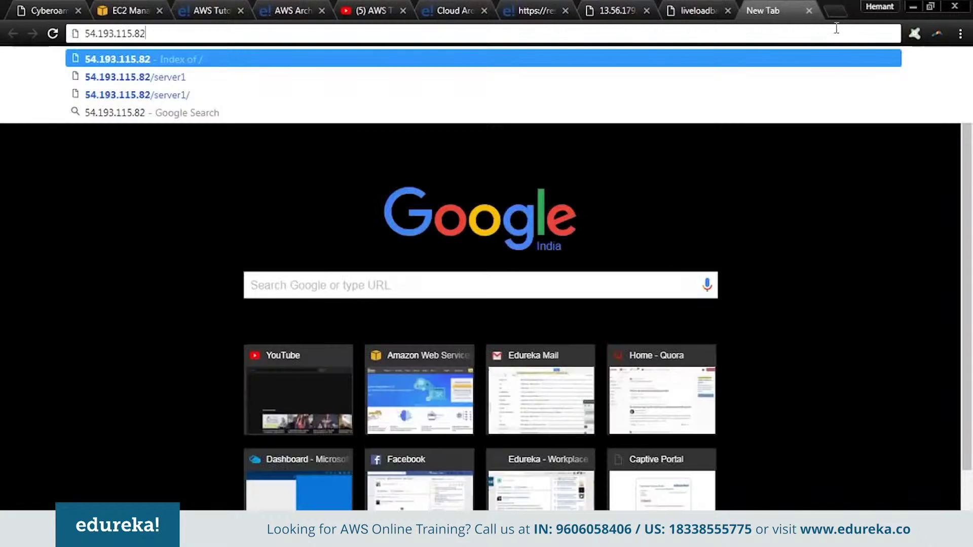
key("Return")
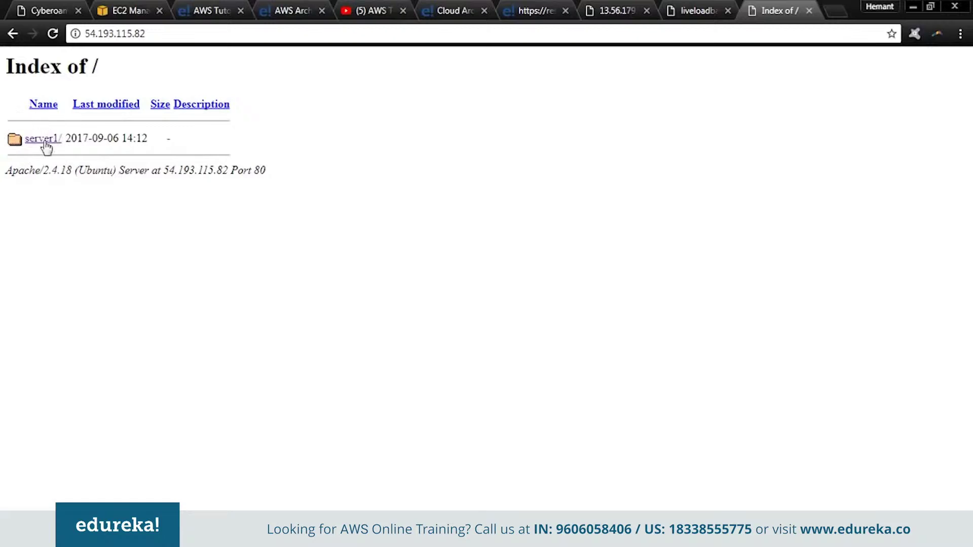
Test server1 directly by loading its public IP with /server2 appended.
left_click(174, 36)
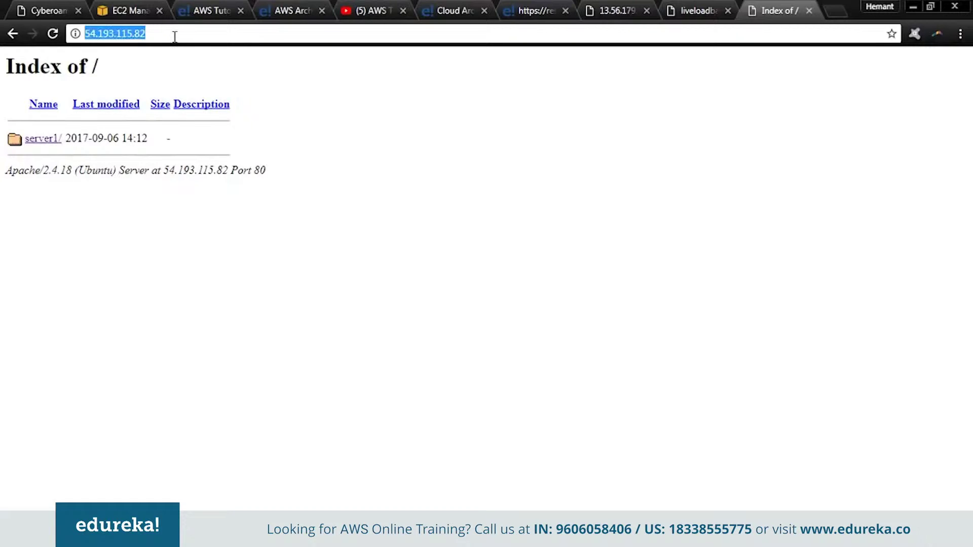
left_click(174, 33)
type("/serv")
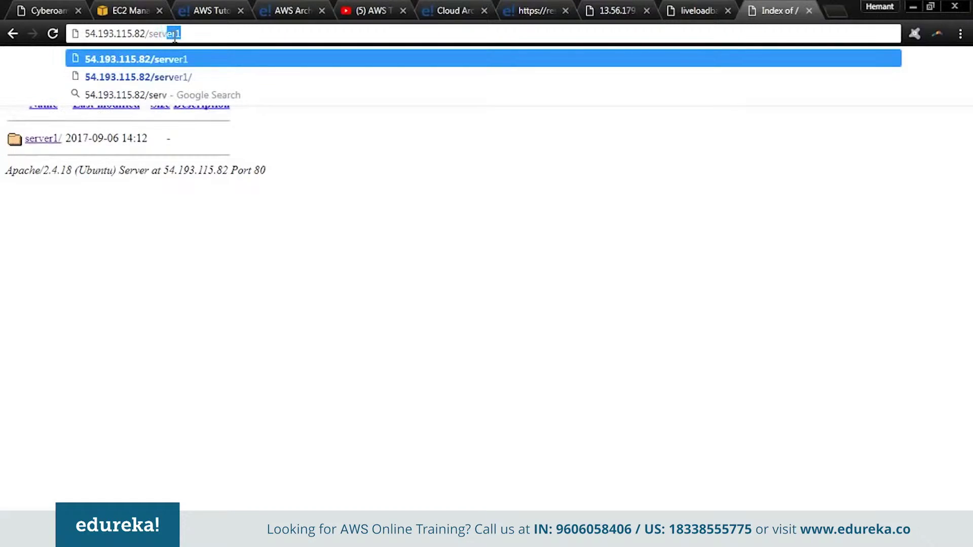
type("er2")
key("Return")
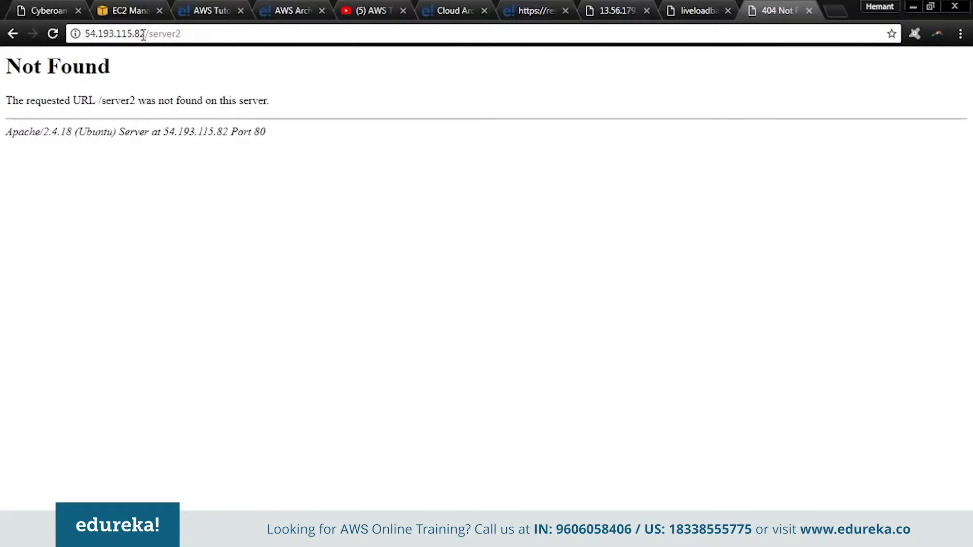
Remove /server2 from server1's address and load its root page.
left_click_drag(144, 33, 203, 33)
key("BackSpace")
key("Return")
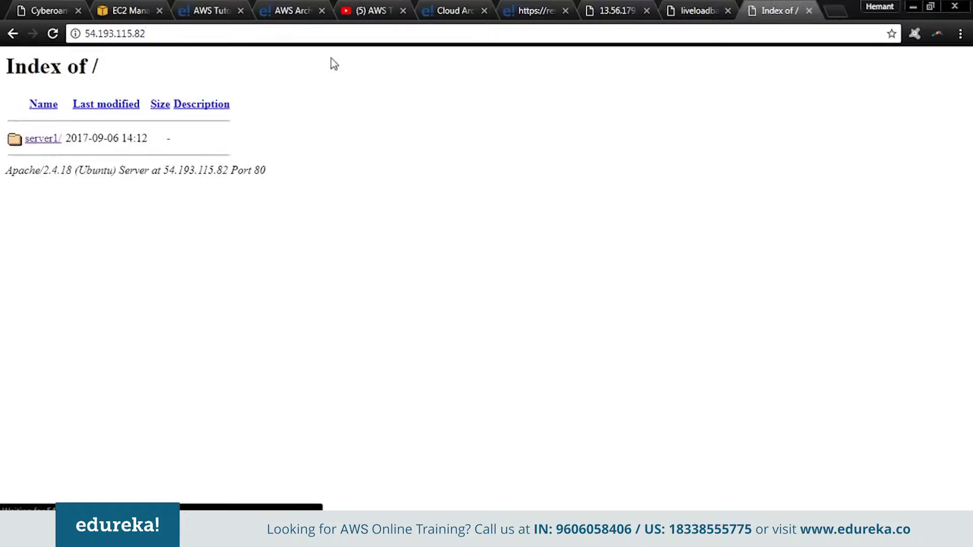
Load the load balancer address without the /server2/ path and compare its root page with the one at server1's public IP.
left_click(694, 10)
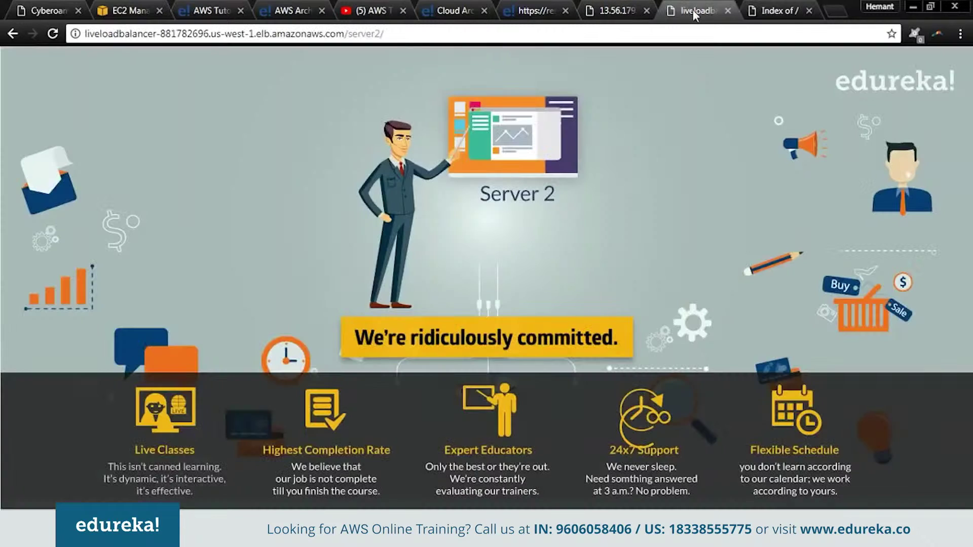
left_click_drag(354, 33, 413, 35)
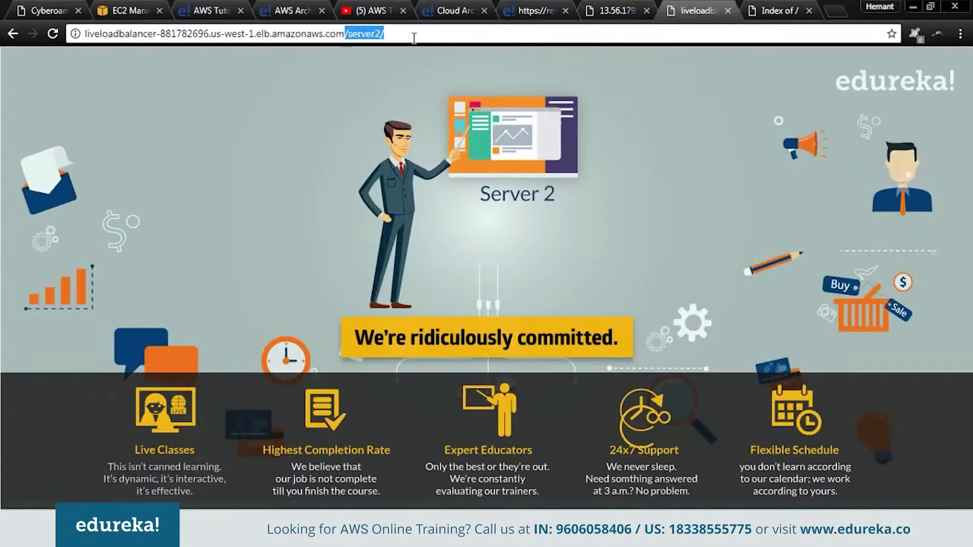
key("BackSpace")
key("Return")
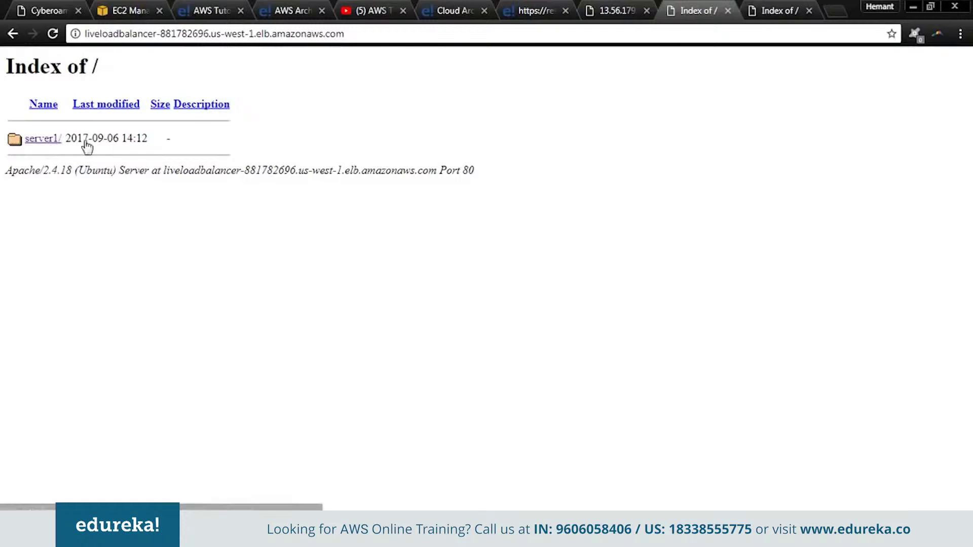
left_click(787, 11)
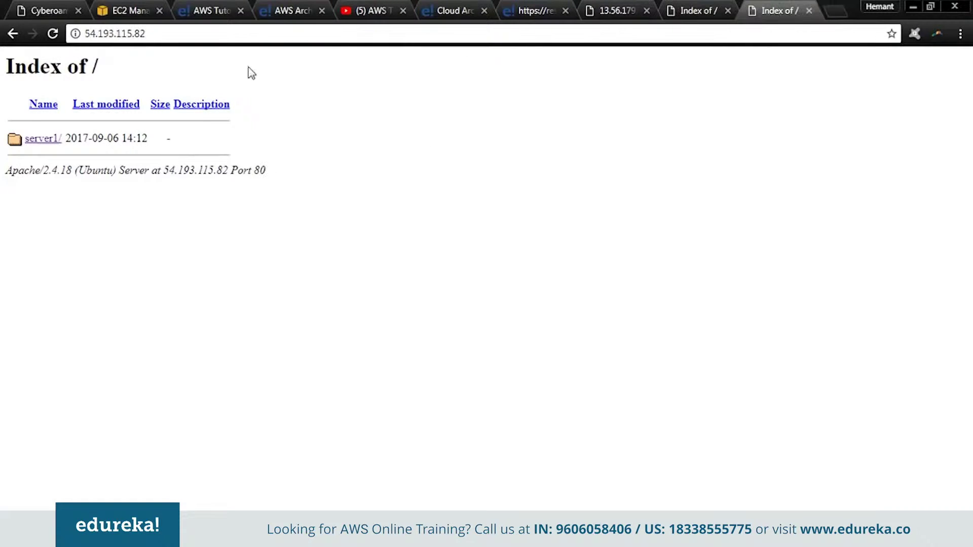
left_click(696, 11)
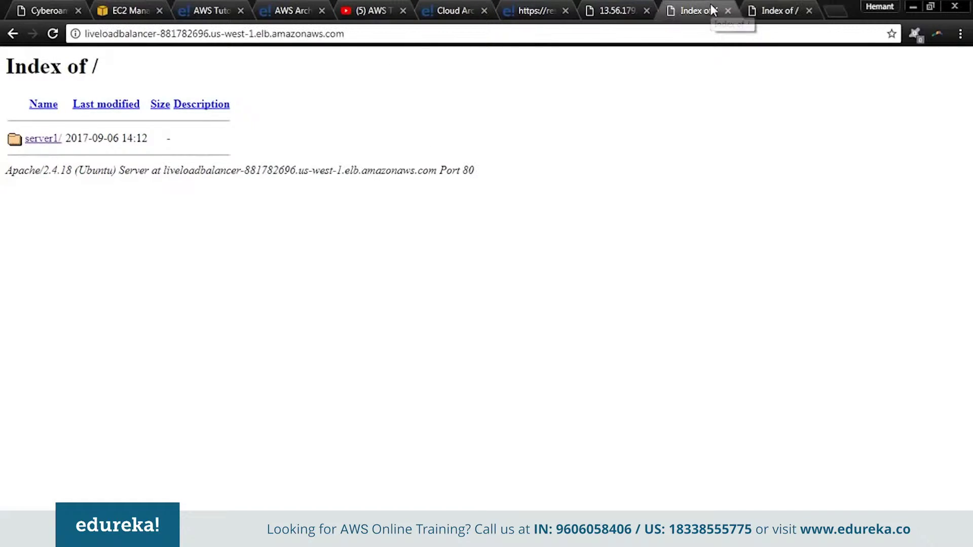
left_click(770, 9)
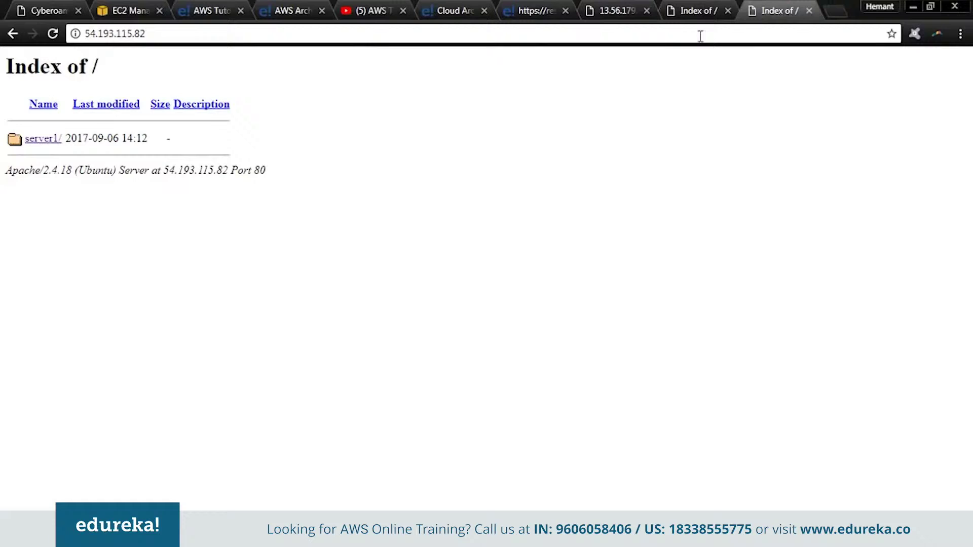
Request /server2 again directly from server1's public IP.
left_click(633, 33)
left_click(633, 34)
type("/se")
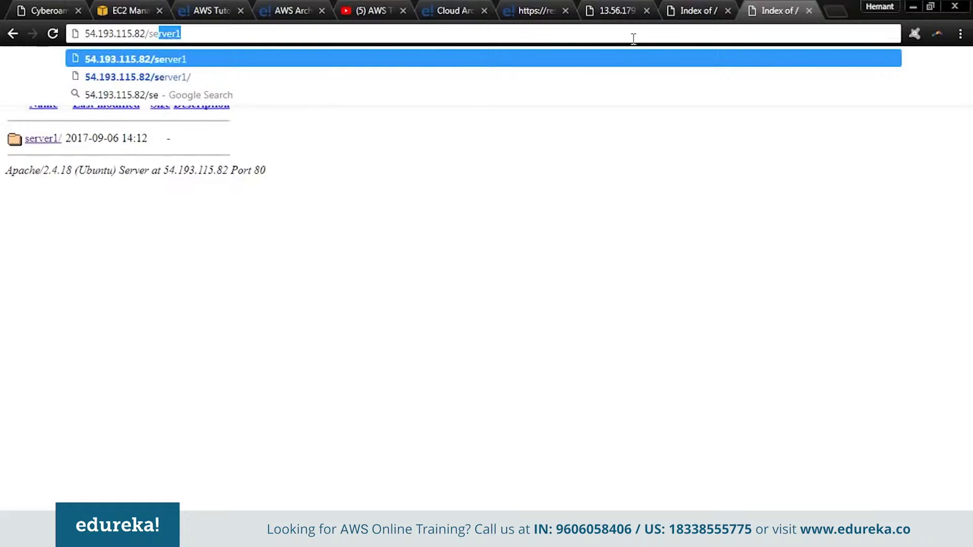
type("rver")
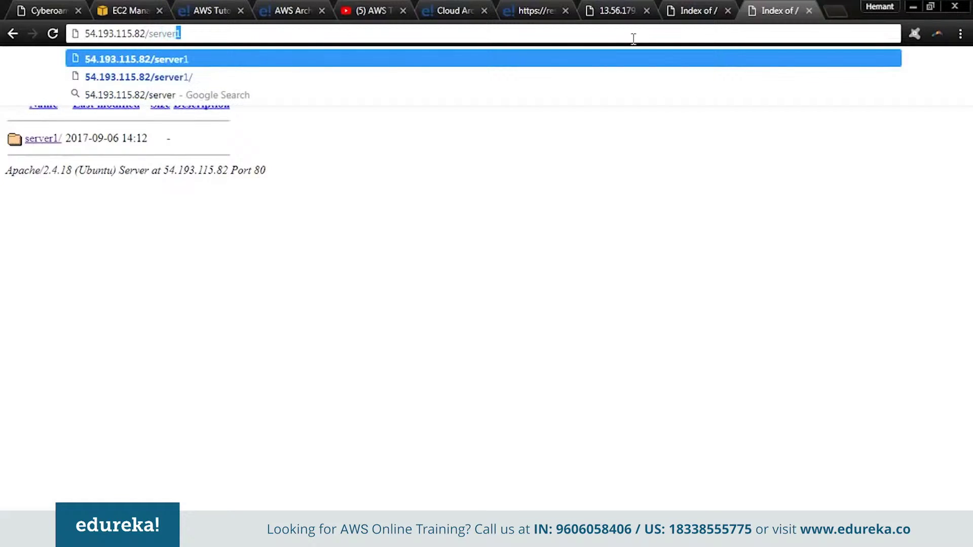
type("2")
key("Return")
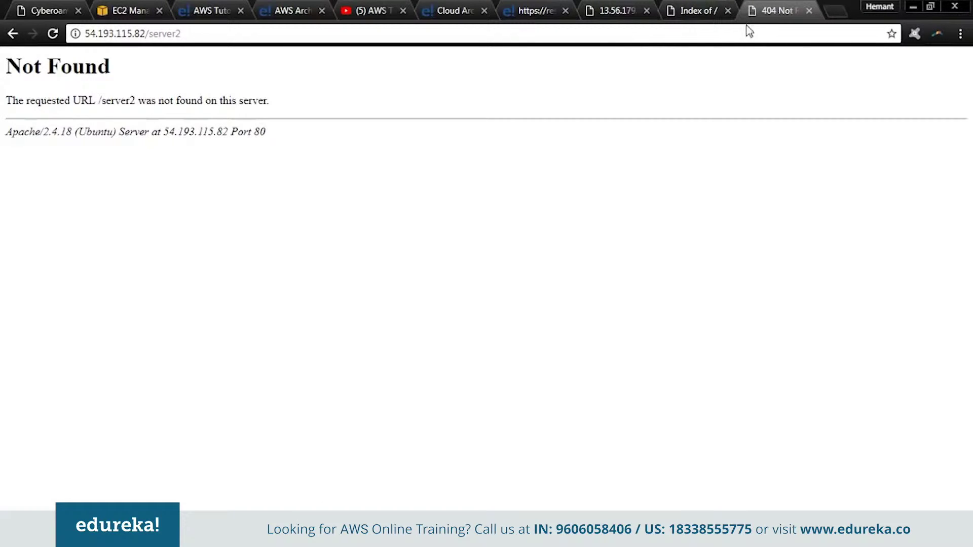
Switch to the load balancer page and load its address with /server2 appended, without a trailing slash.
left_click(706, 10)
left_click(372, 35)
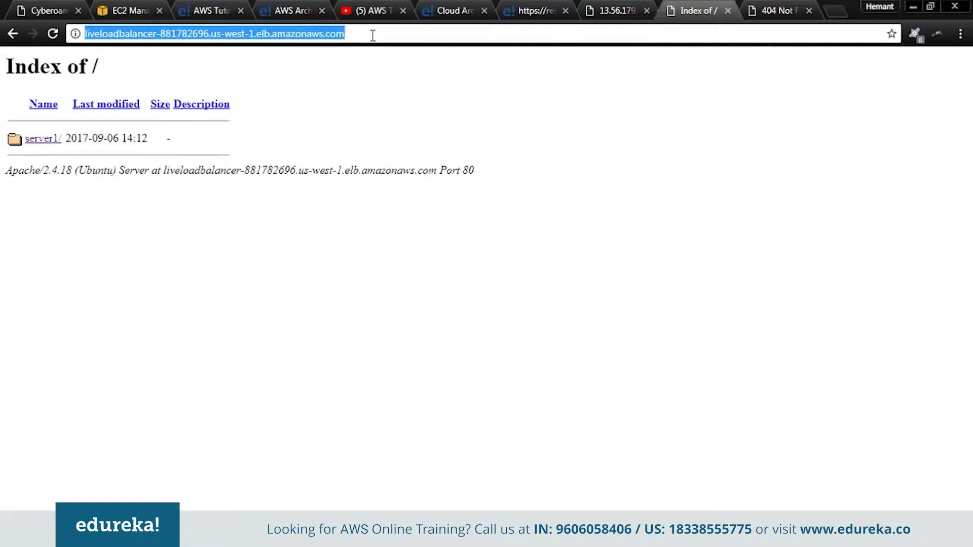
left_click(373, 35)
type("/server2")
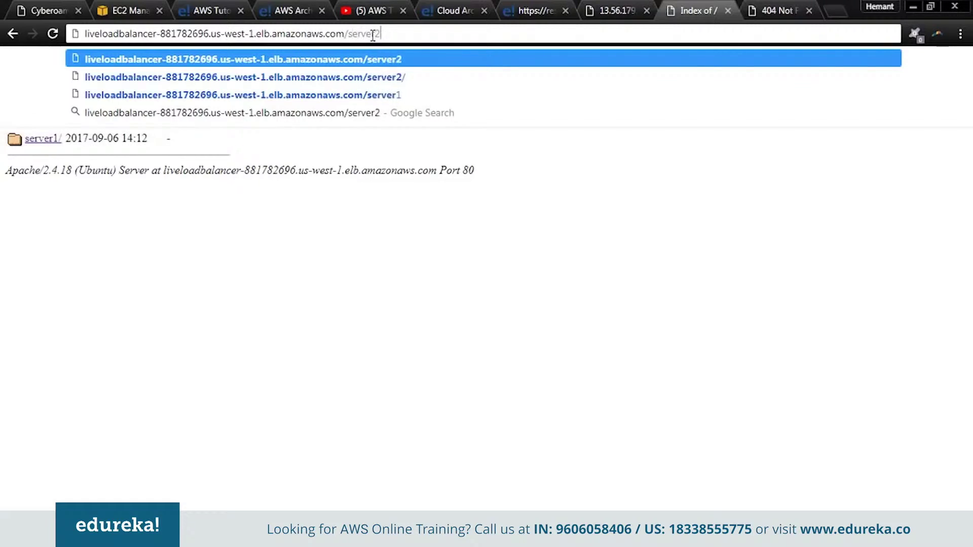
key("Return")
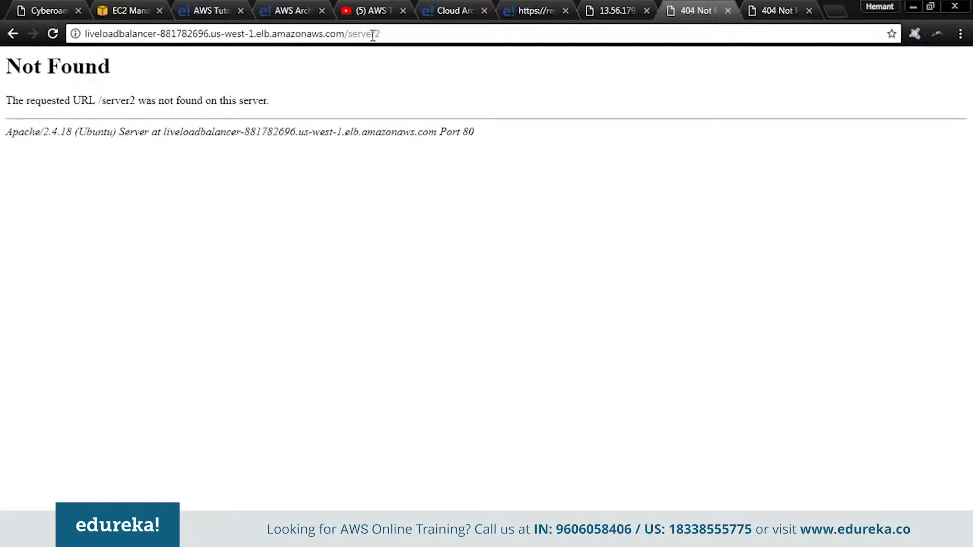
Add a trailing slash to the load balancer address so the path reads /server2/, and load it.
left_click(393, 35)
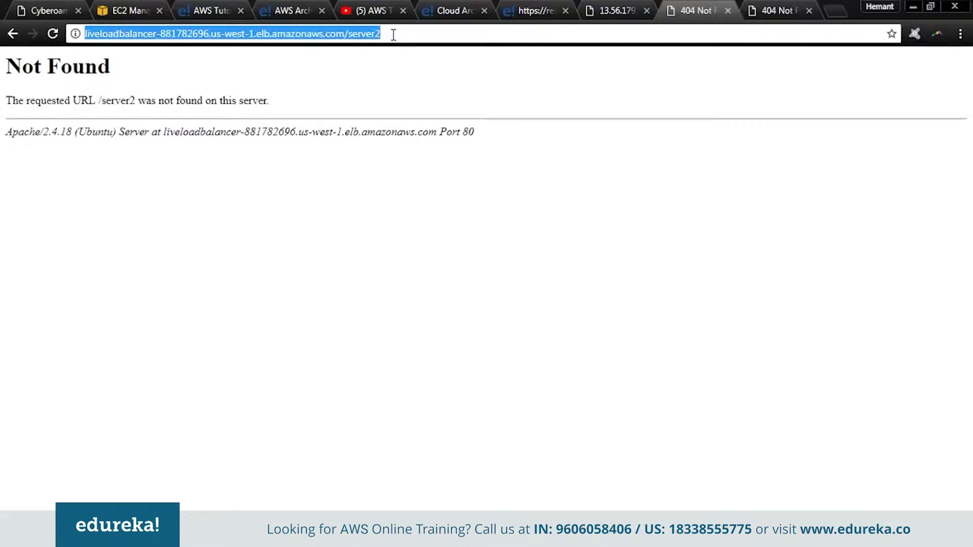
left_click(387, 35)
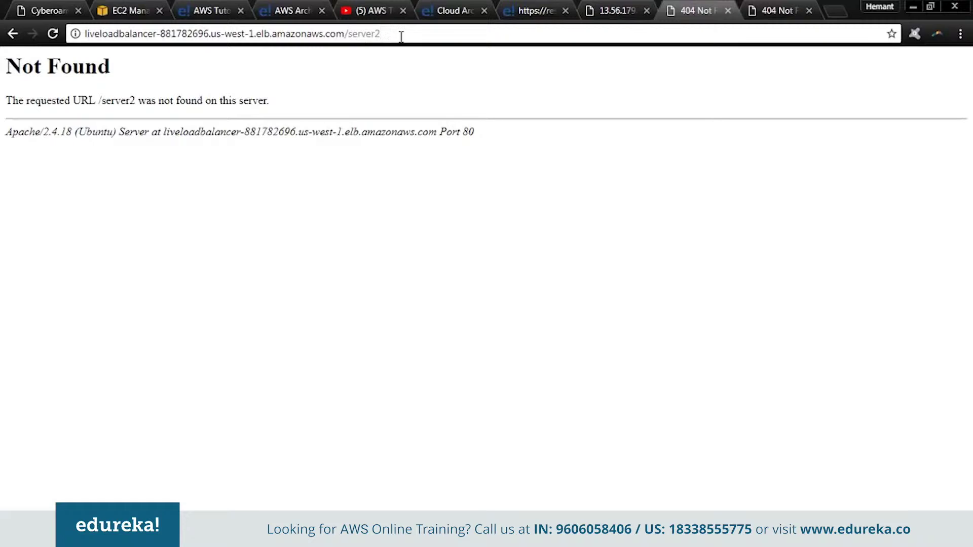
type("/")
key("Return")
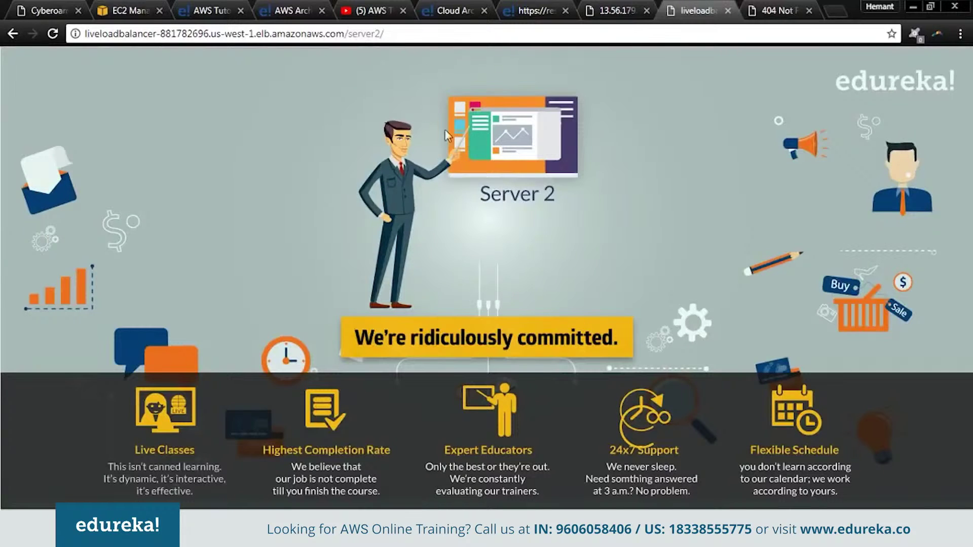